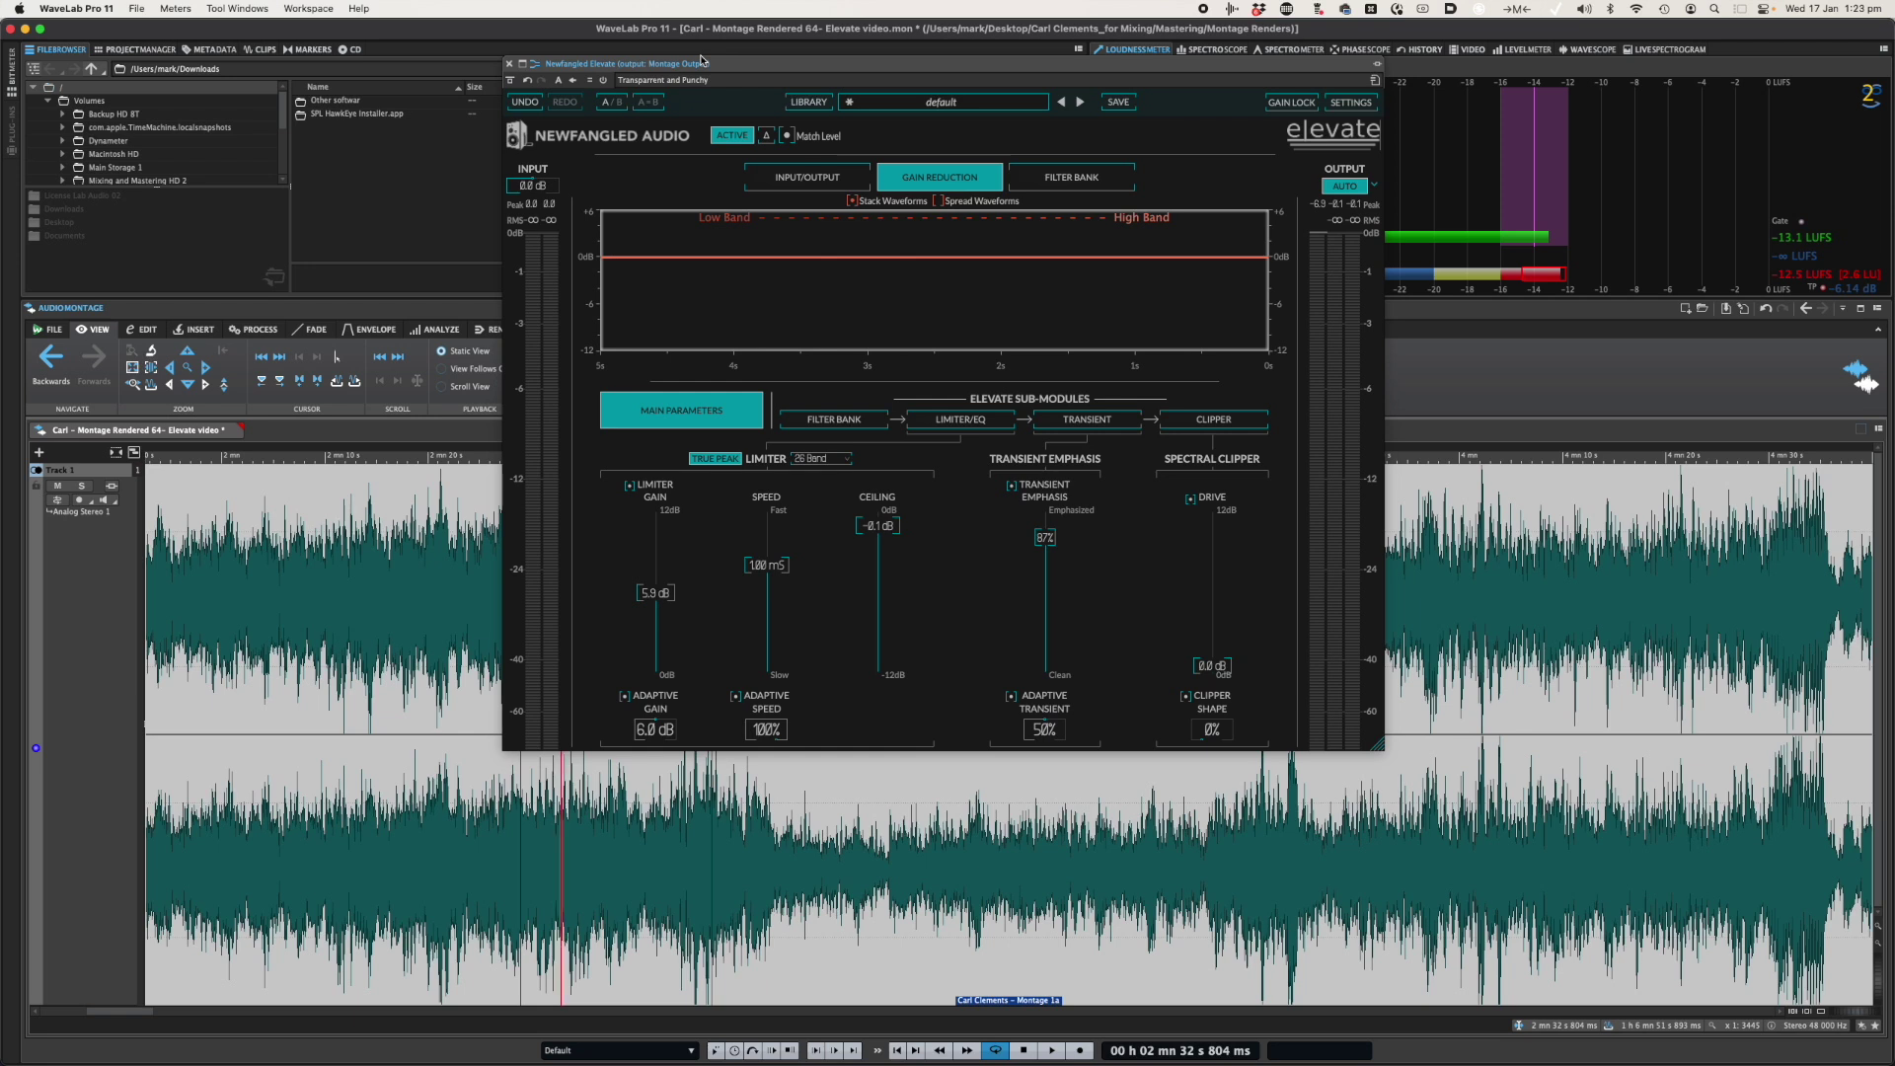
- Look through Elevate's Filter Bank, Limiter/EQ and Transient sub-modules and return to the main parameters
{"action": "left_click_drag", "start_coordinate": [705, 63], "coordinate": [640, 56]}
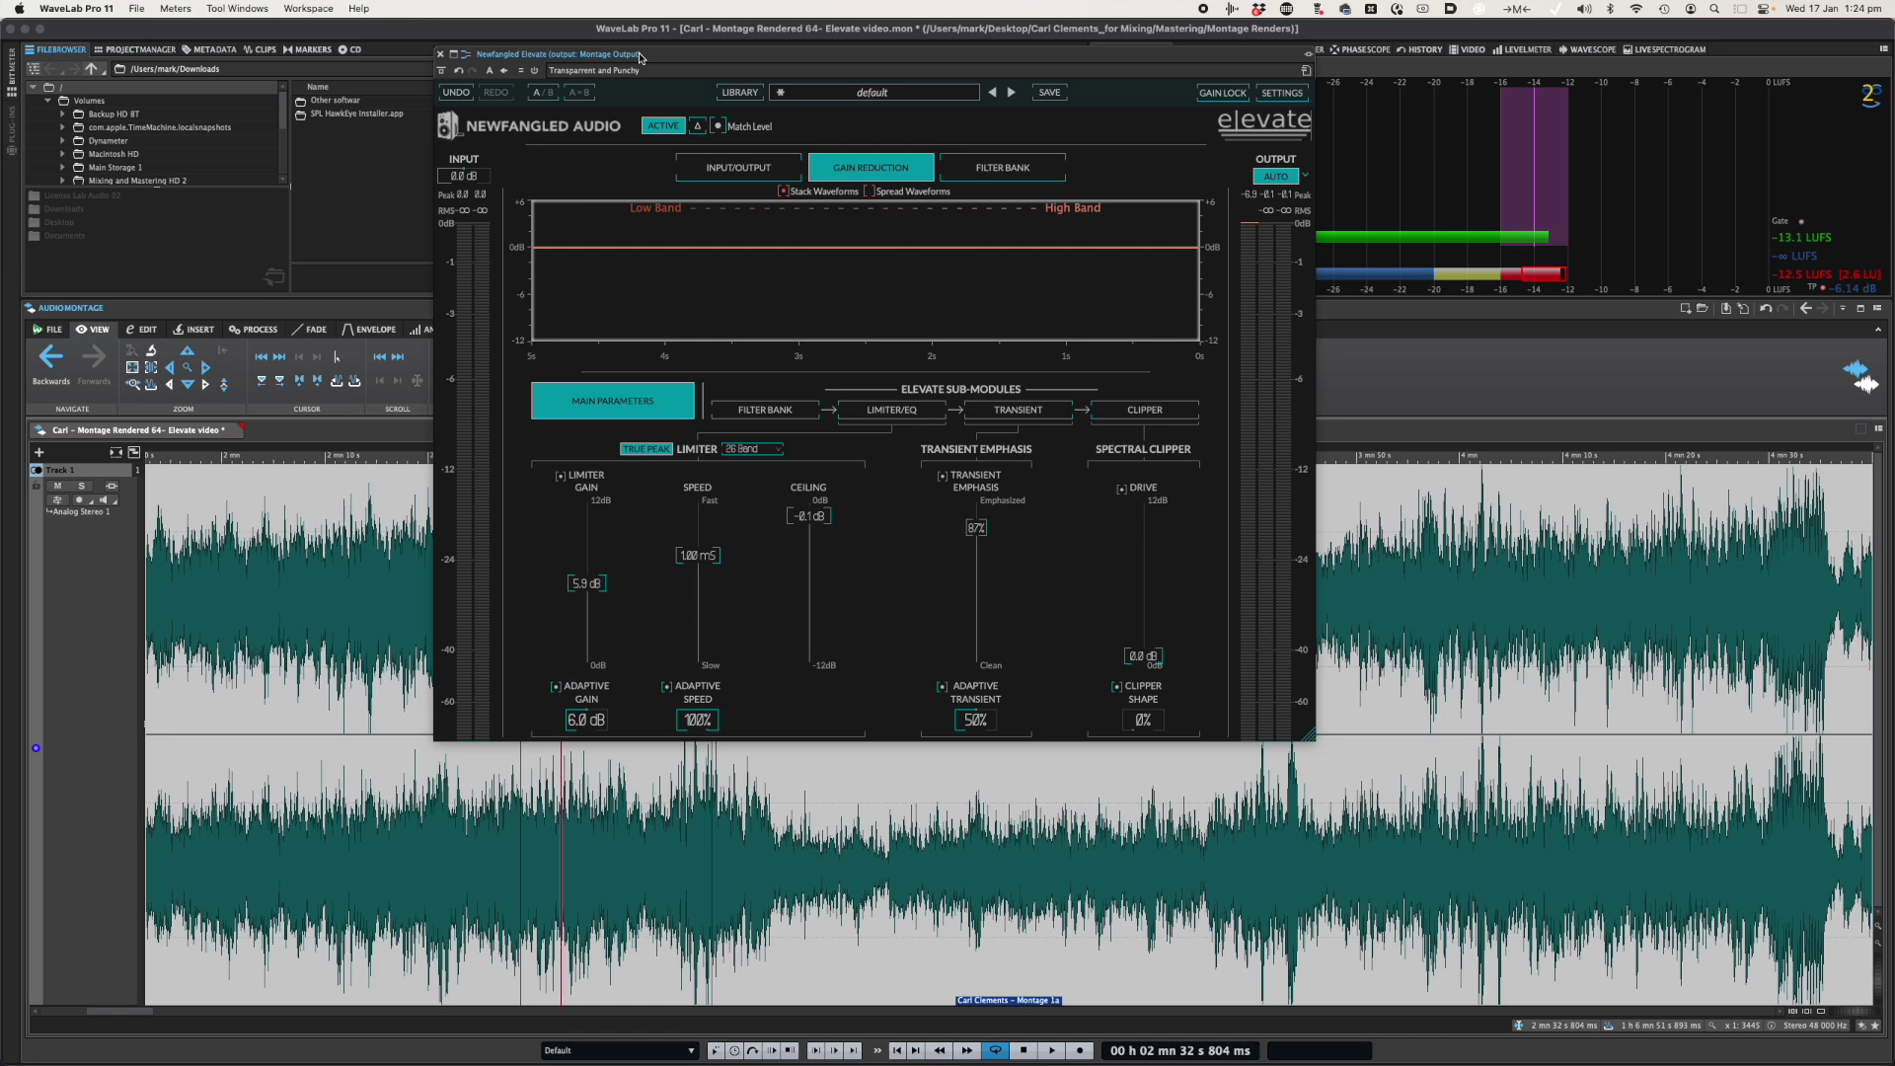
{"action": "left_click_drag", "start_coordinate": [639, 57], "coordinate": [585, 52]}
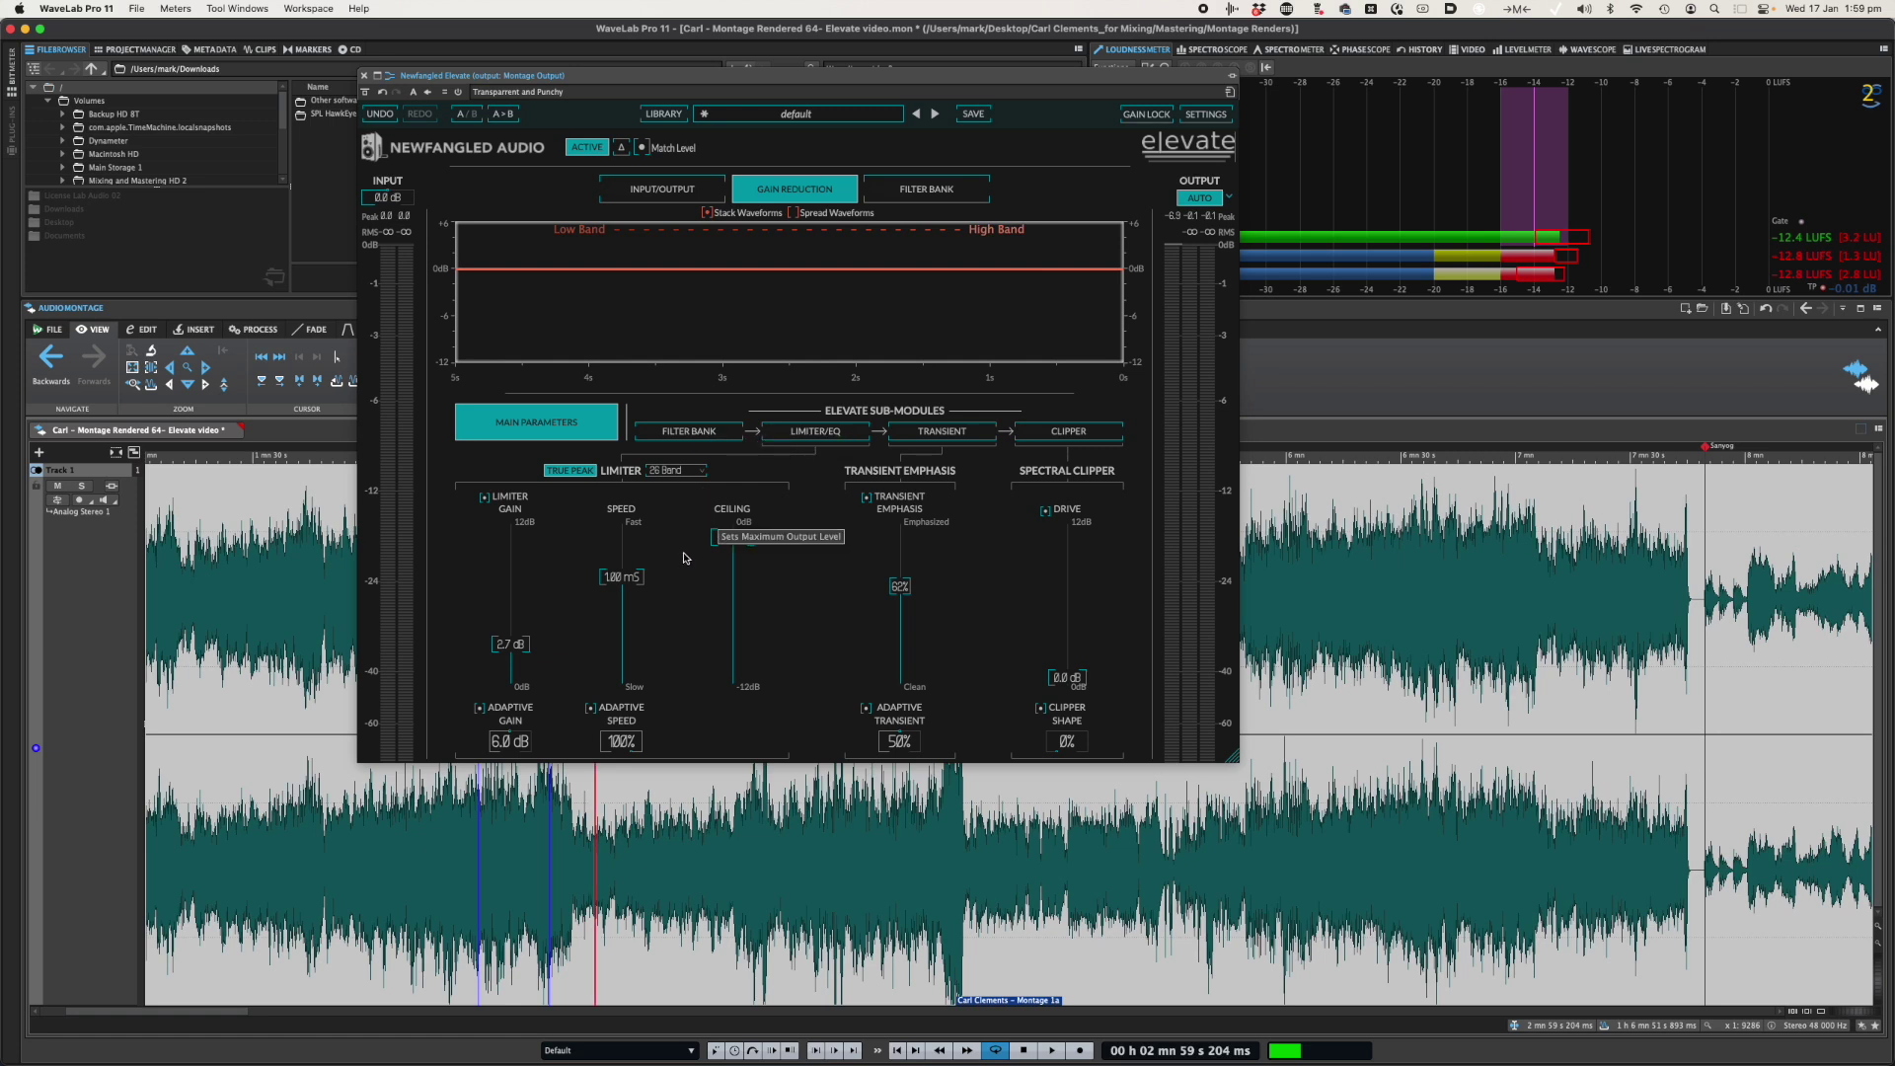
{"action": "left_click", "coordinate": [700, 434]}
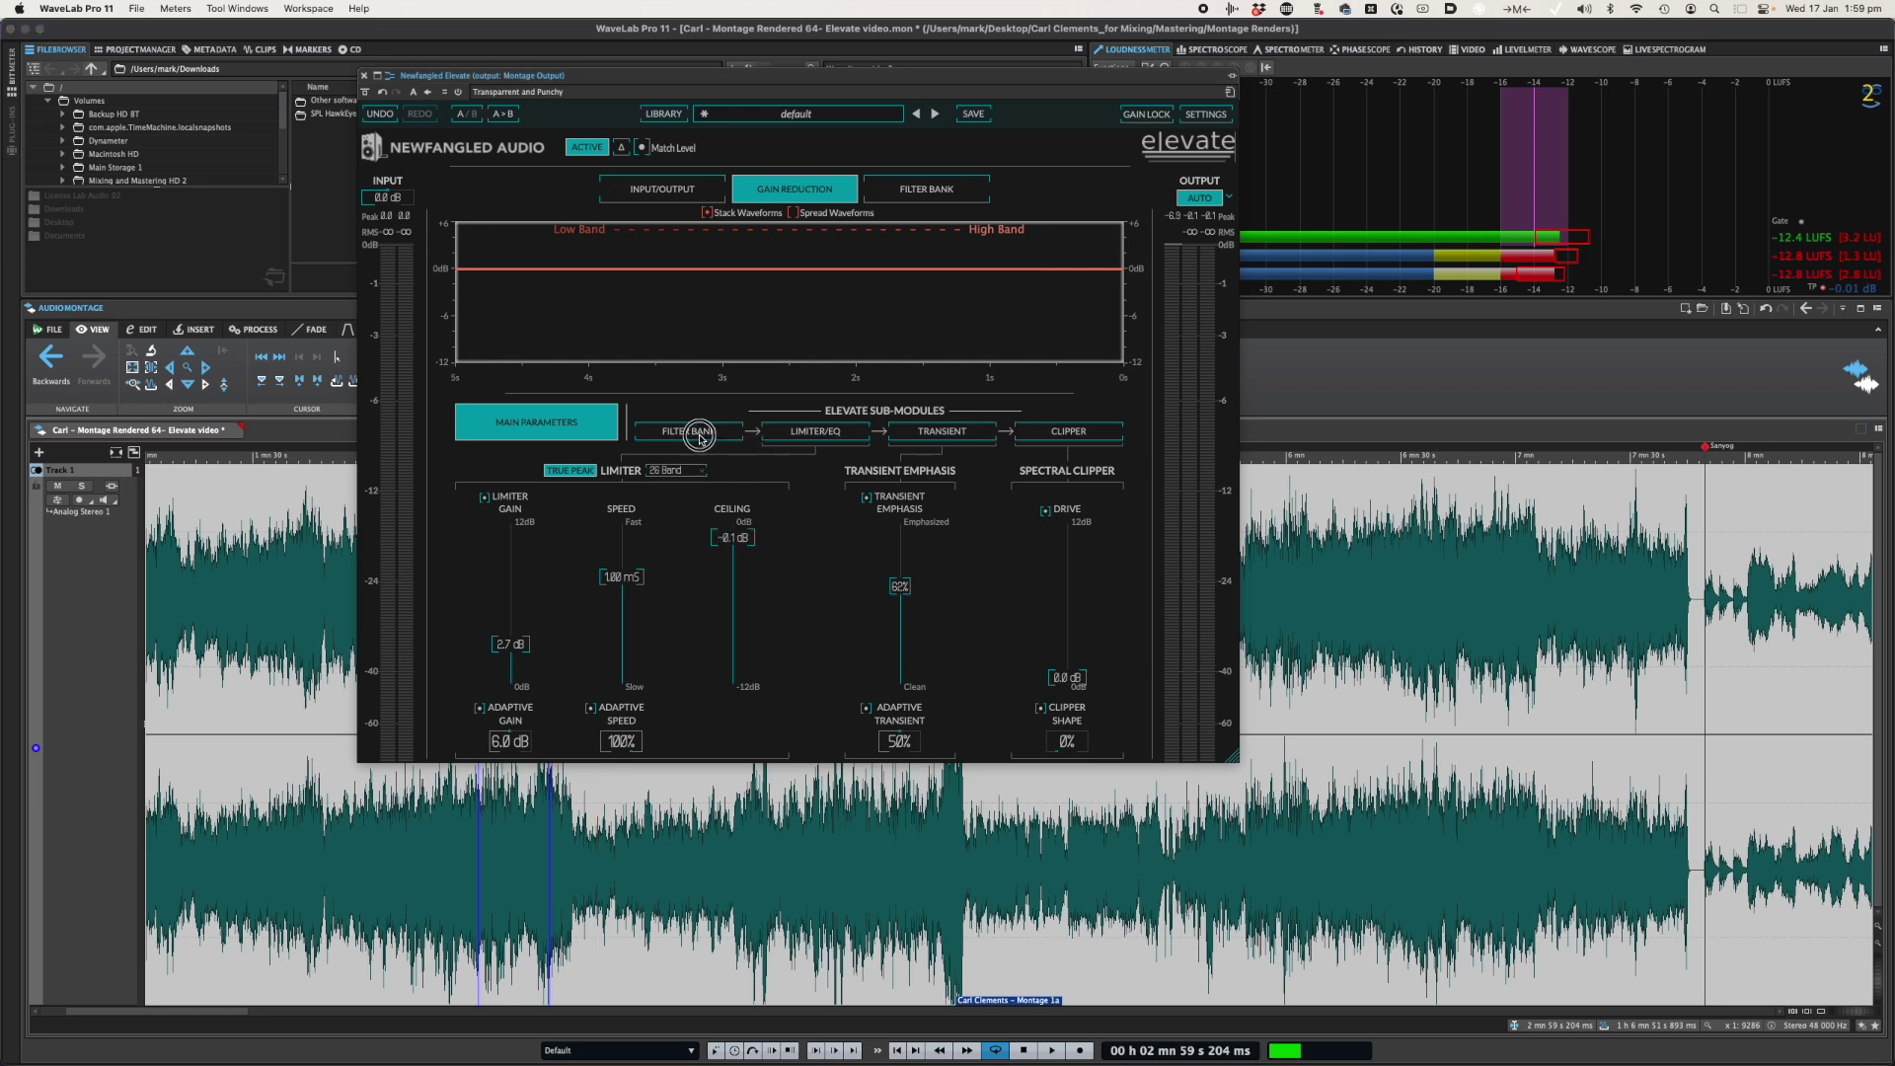
{"action": "left_click", "coordinate": [815, 431]}
{"action": "left_click", "coordinate": [947, 433]}
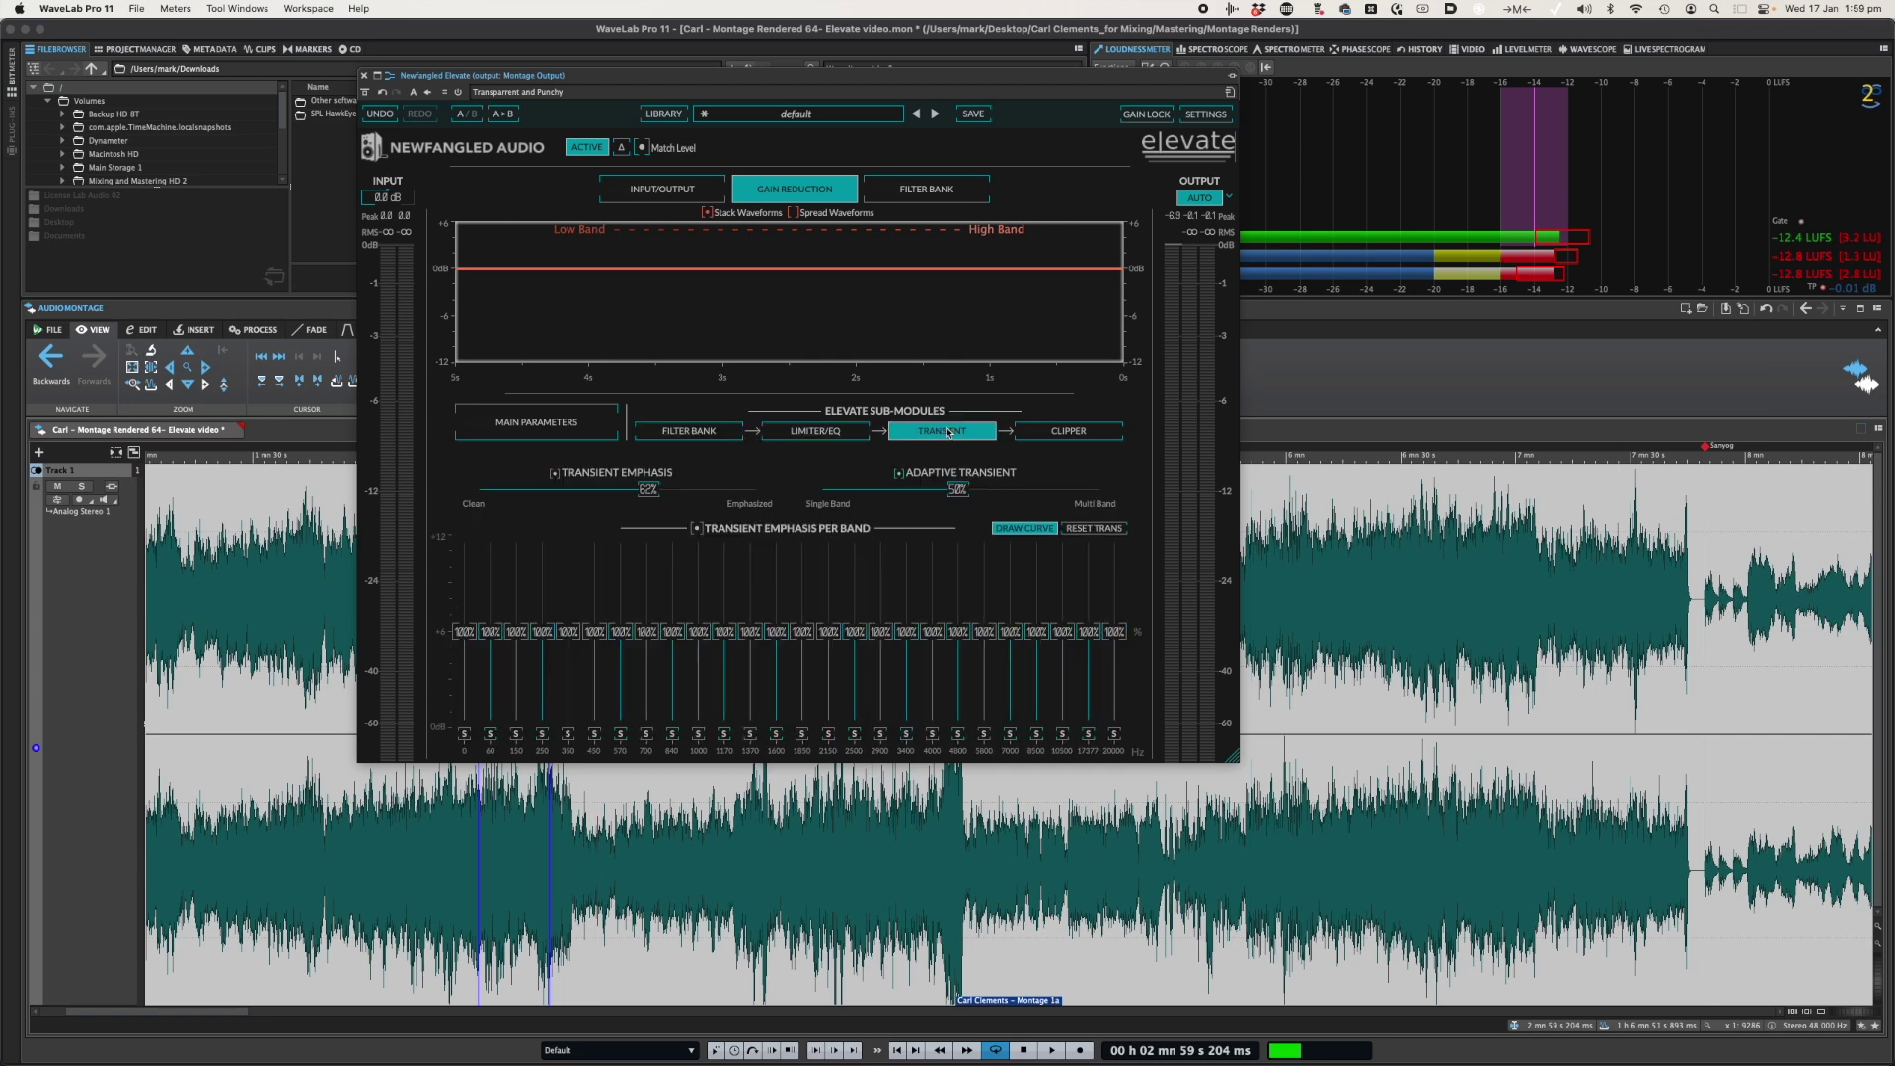
{"action": "left_click", "coordinate": [834, 431]}
{"action": "left_click", "coordinate": [691, 431]}
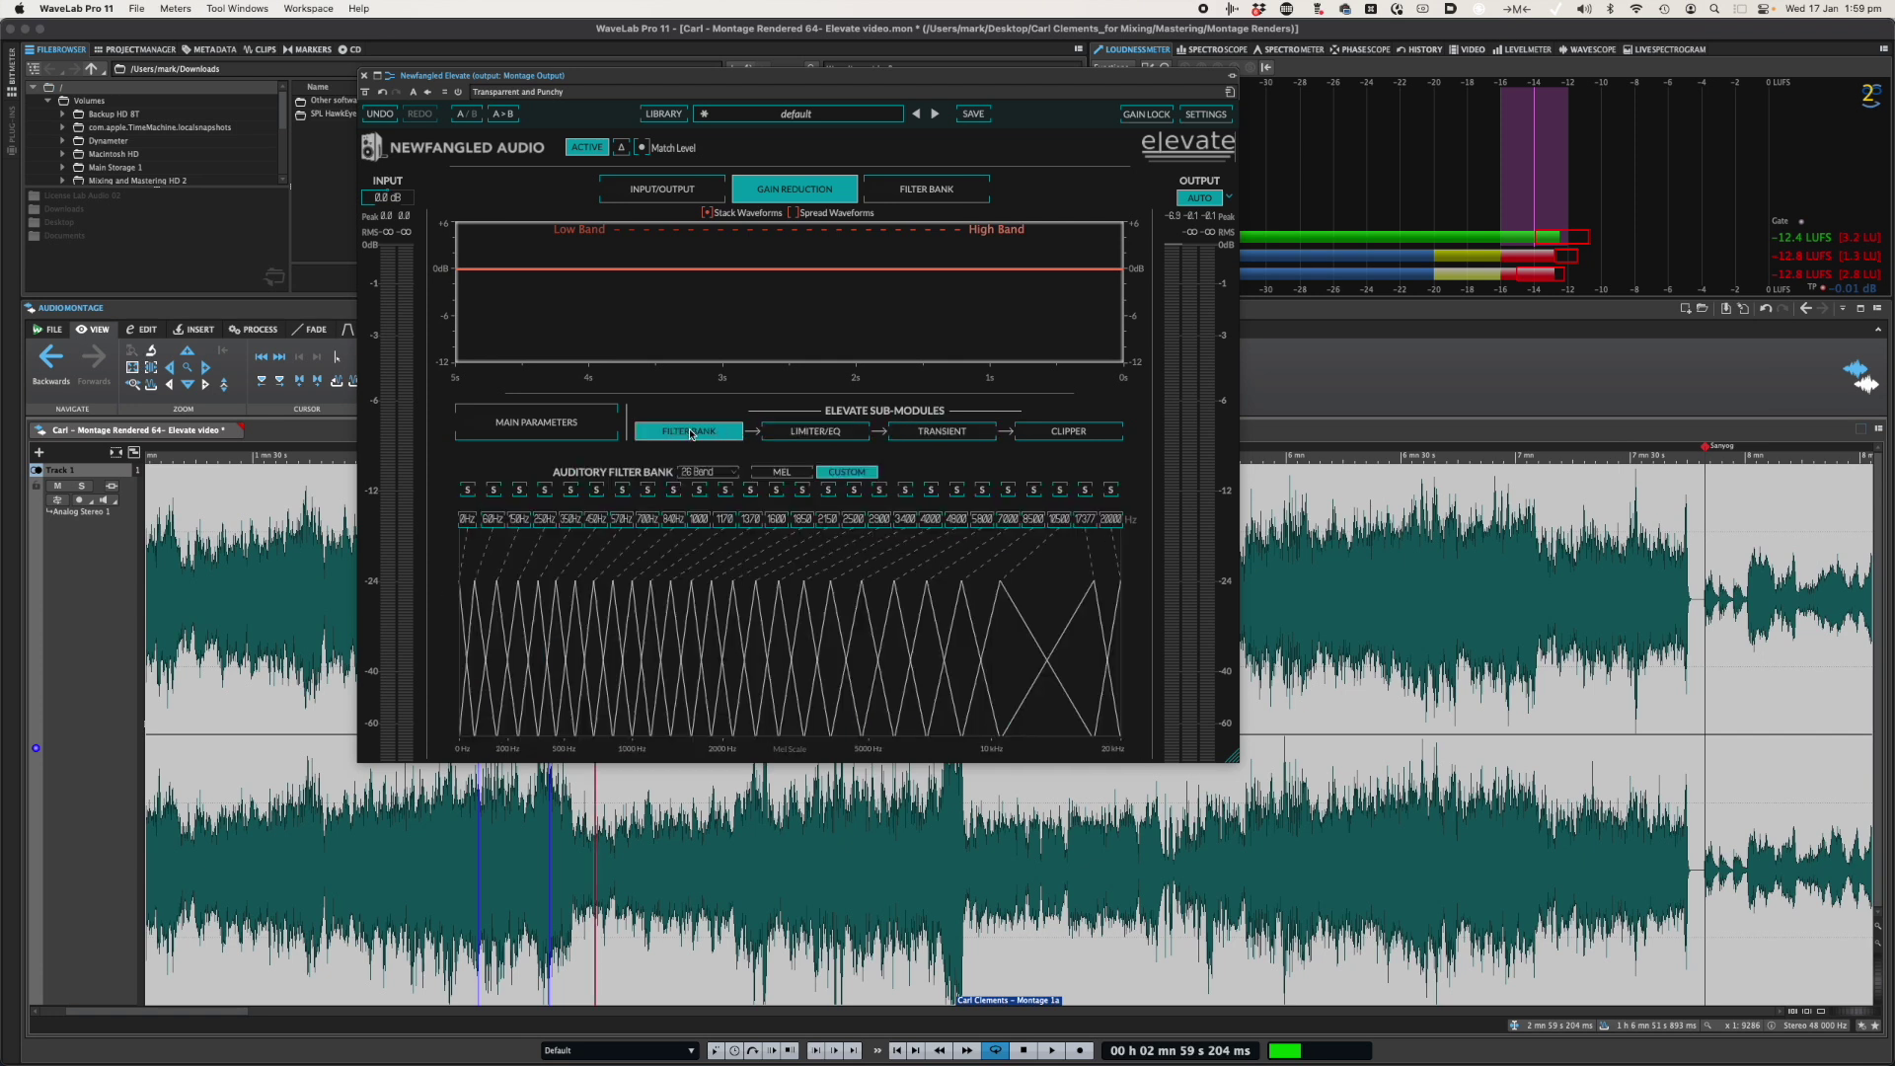
{"action": "left_click", "coordinate": [563, 424]}
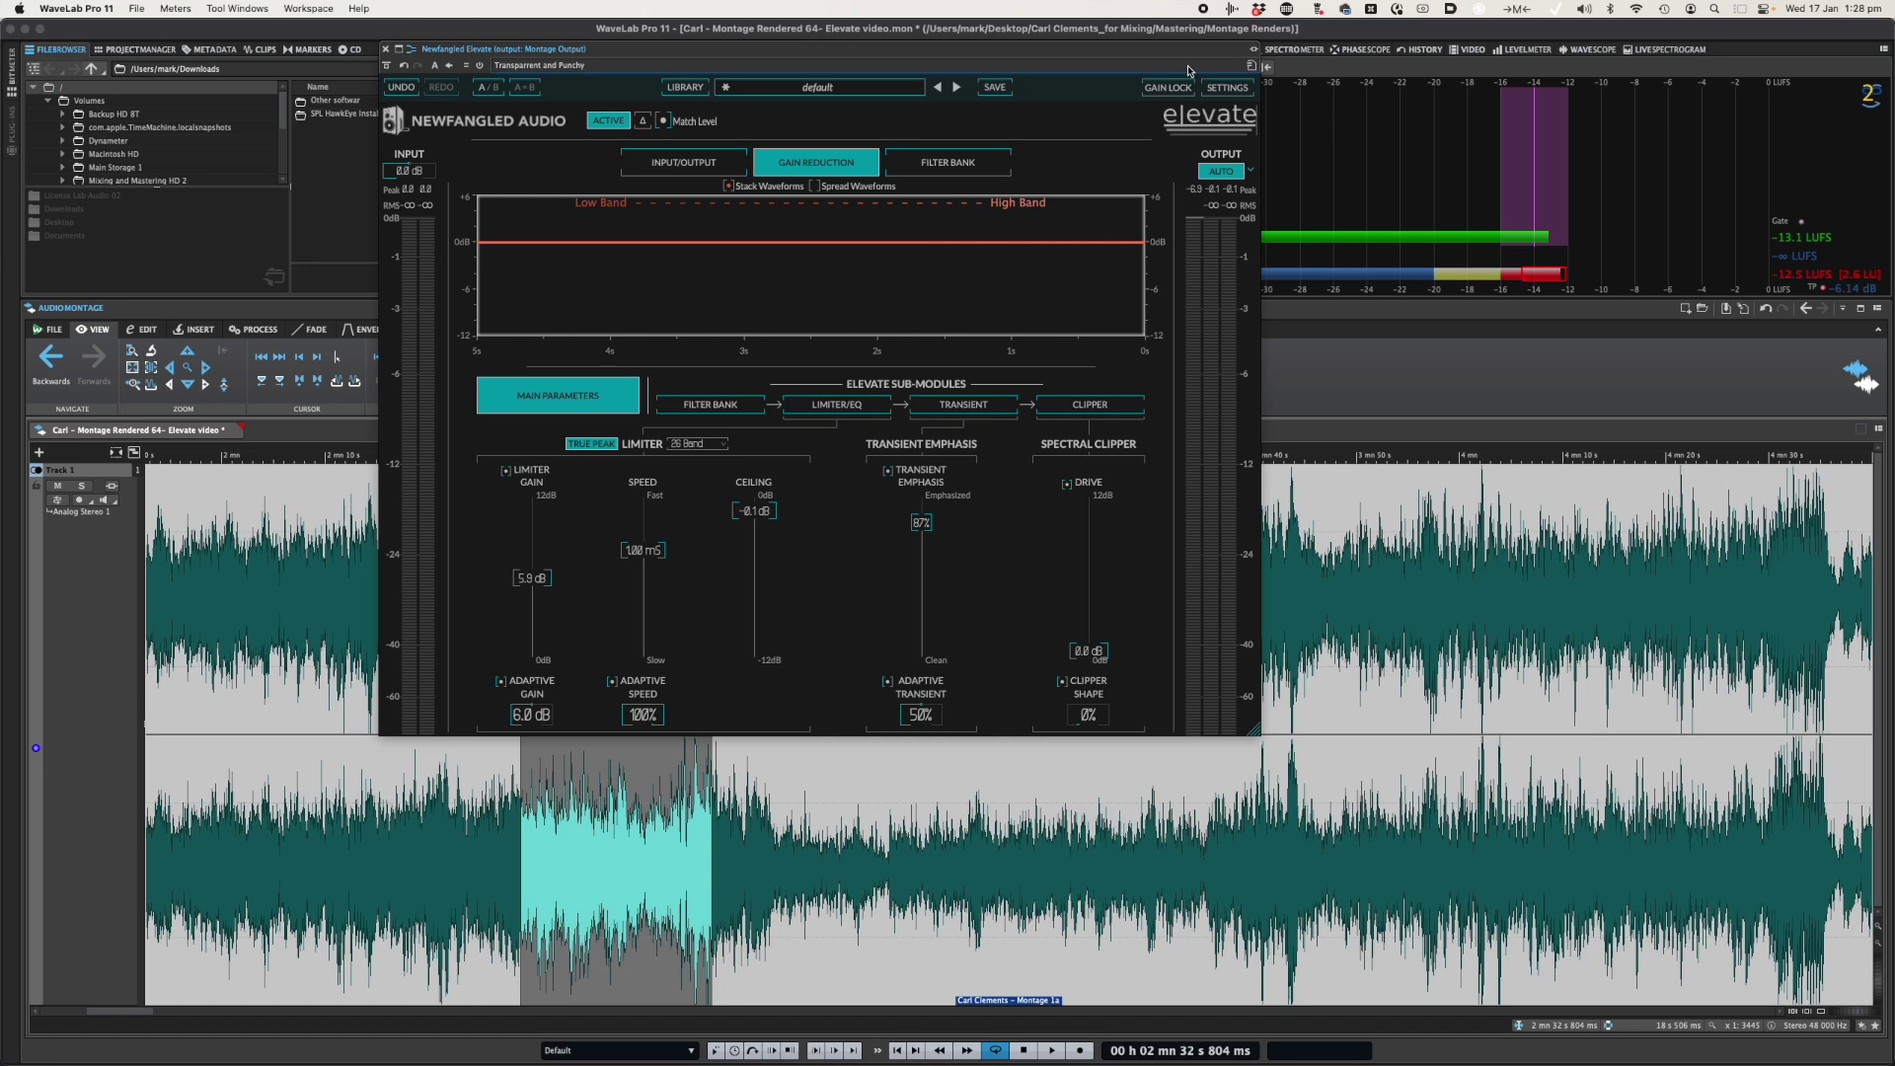
- Toggle the output's Auto setting off and back on
{"action": "left_click_drag", "start_coordinate": [1150, 48], "coordinate": [1164, 53]}
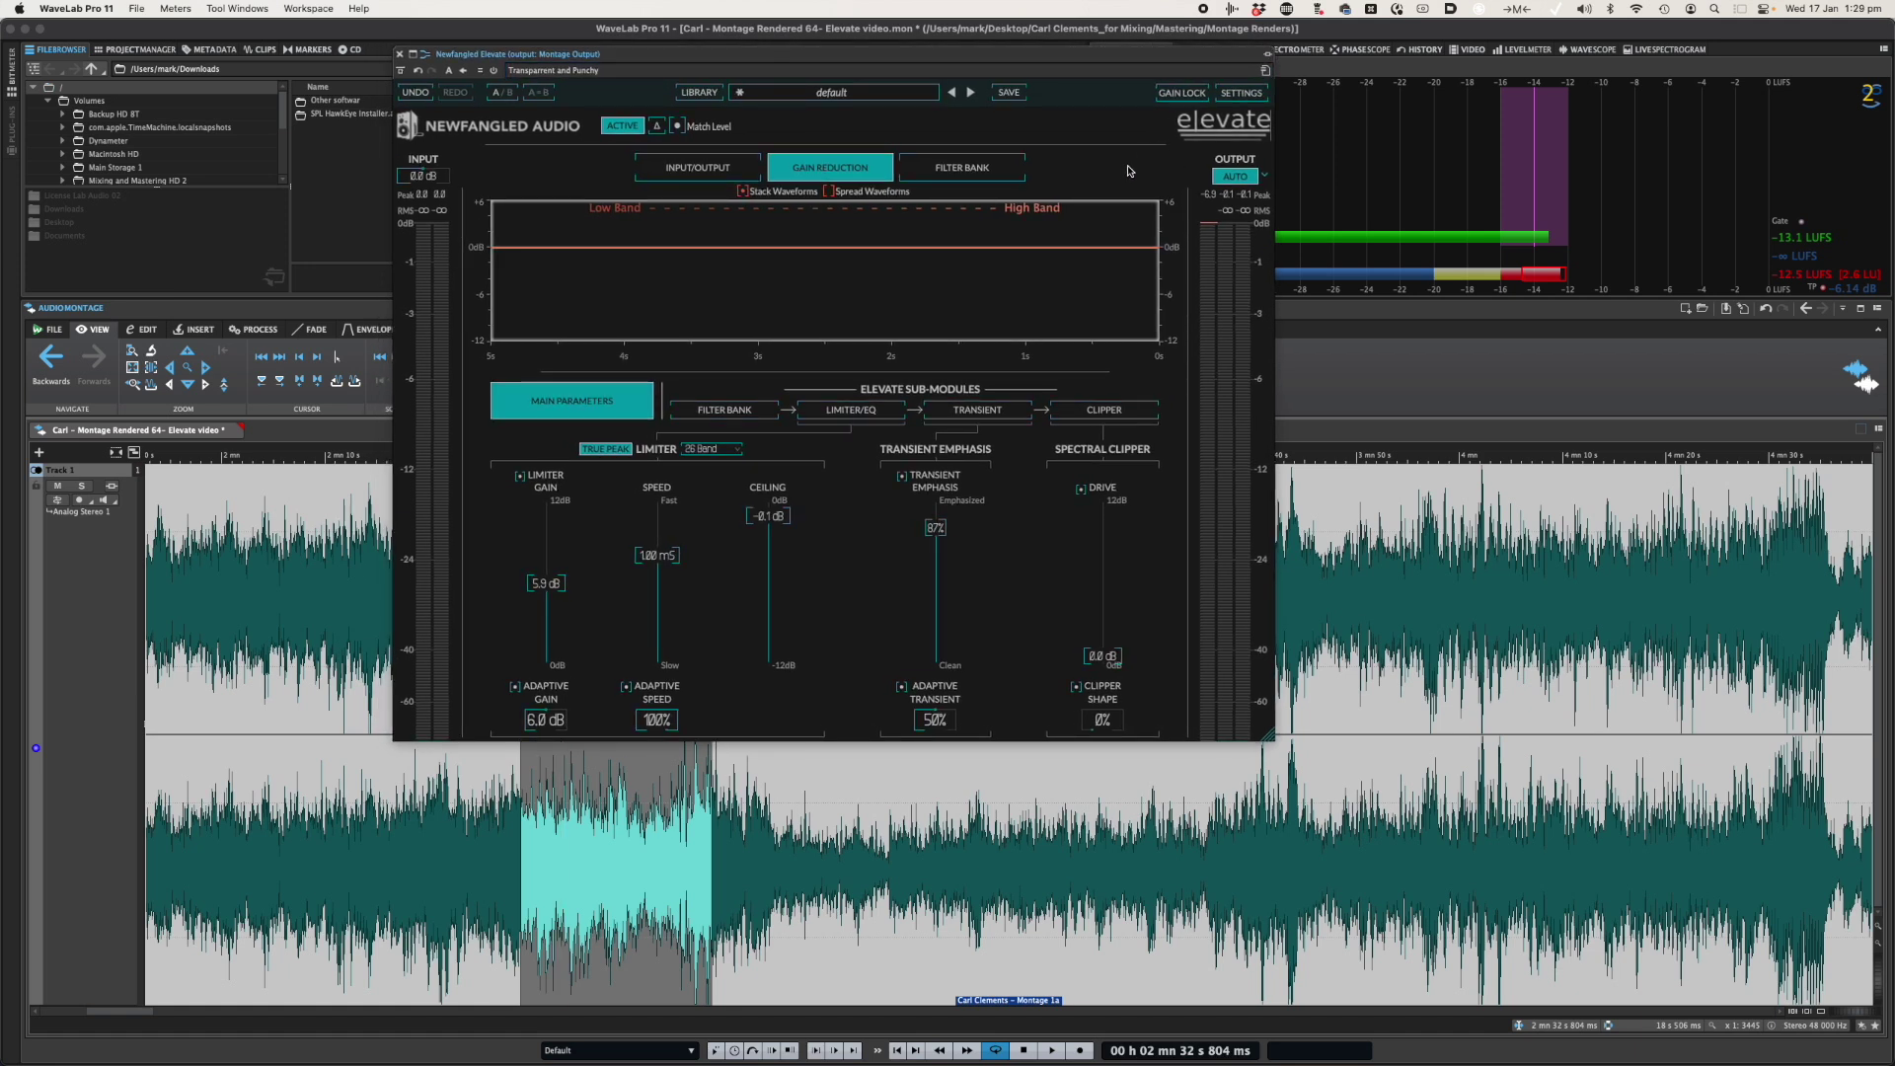
{"action": "left_click", "coordinate": [1235, 185]}
{"action": "left_click", "coordinate": [1235, 184]}
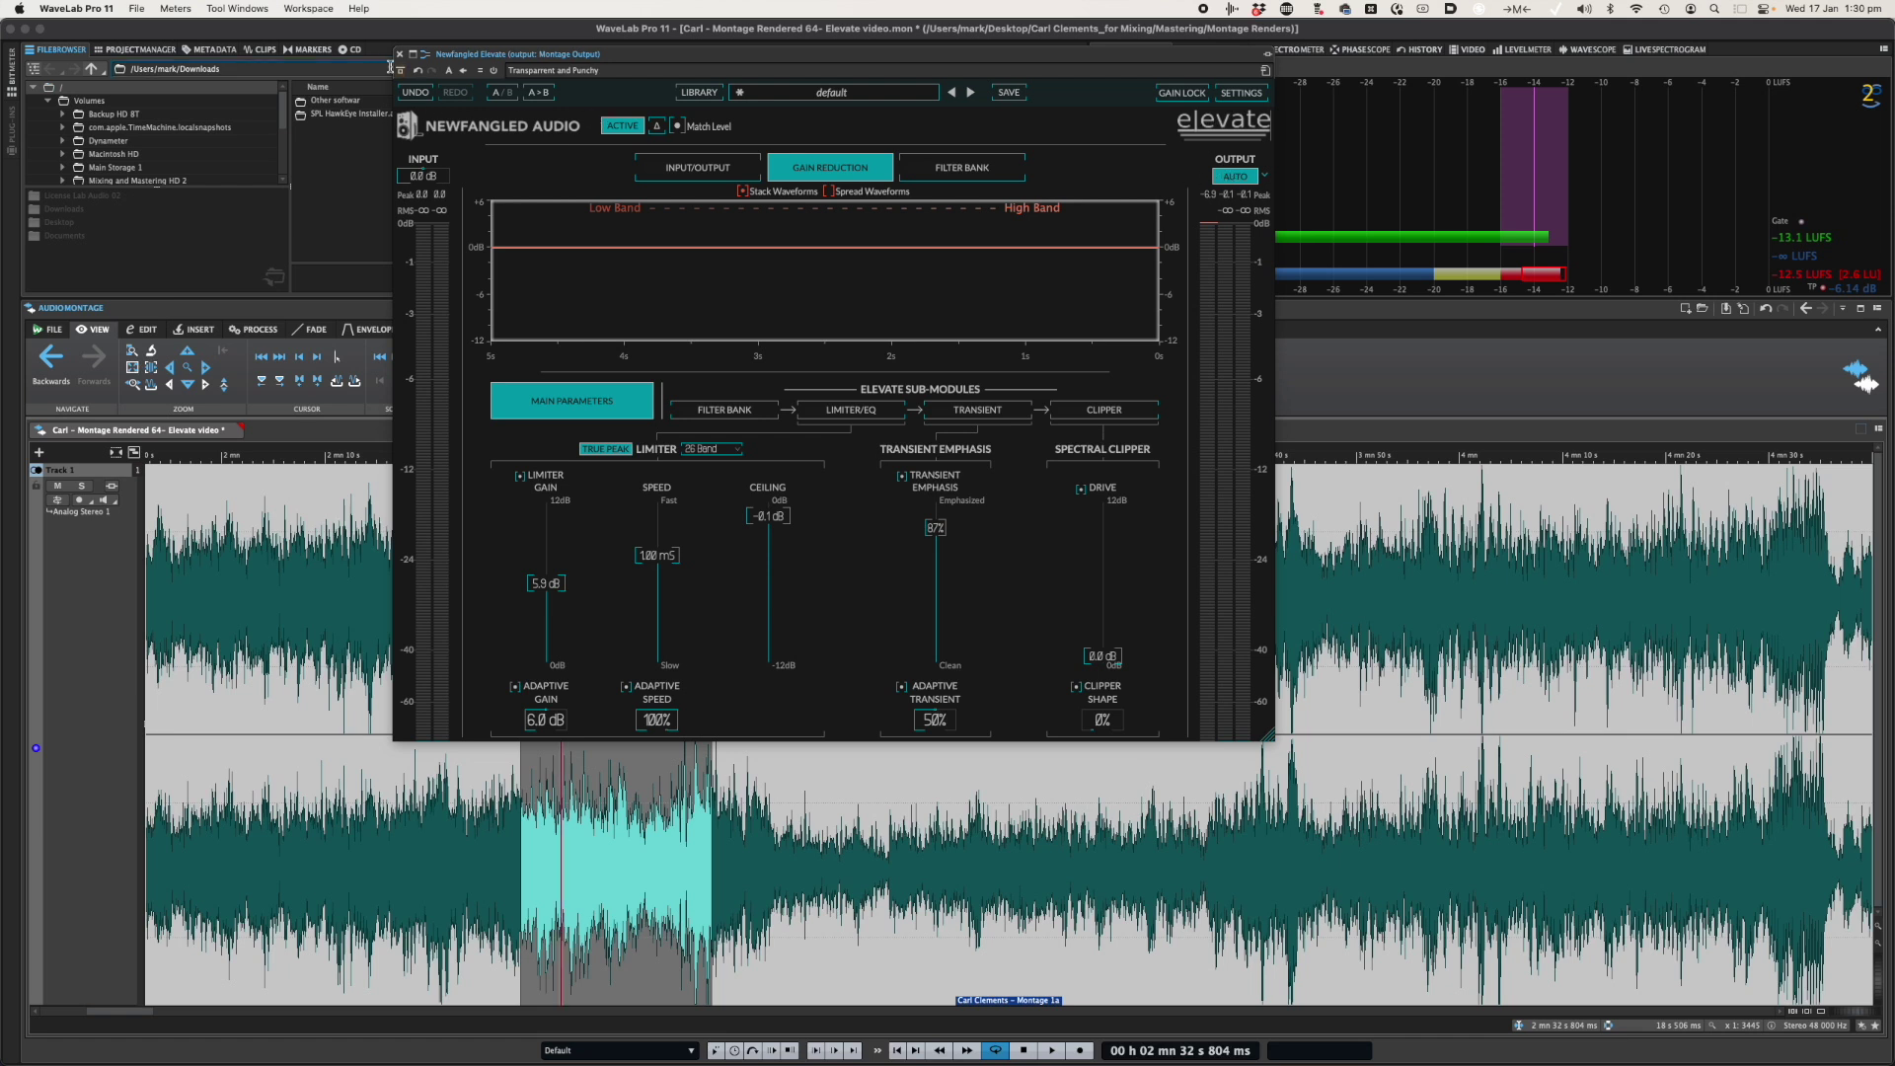
- Play the selected section to compare the active Elevate processing with the bypassed signal, and stop playback
{"action": "key", "text": "space"}
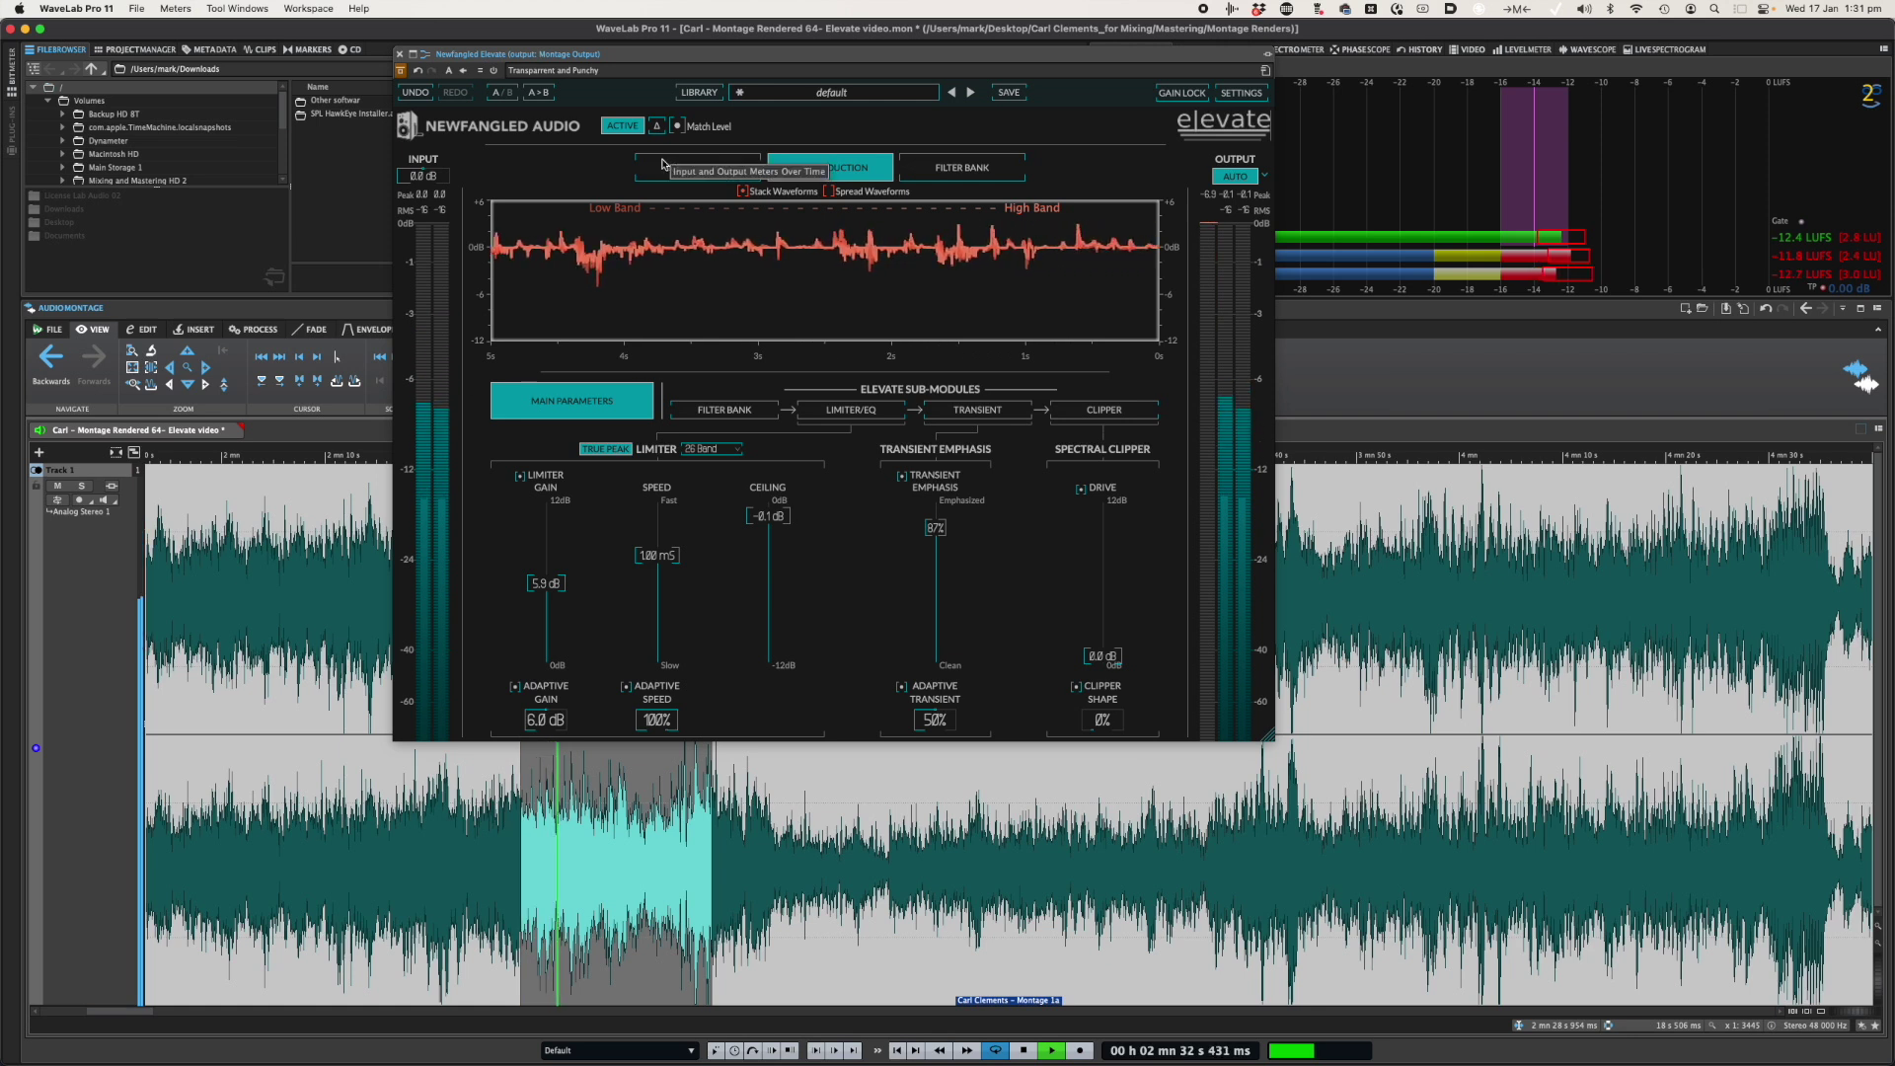
{"action": "key", "text": "space"}
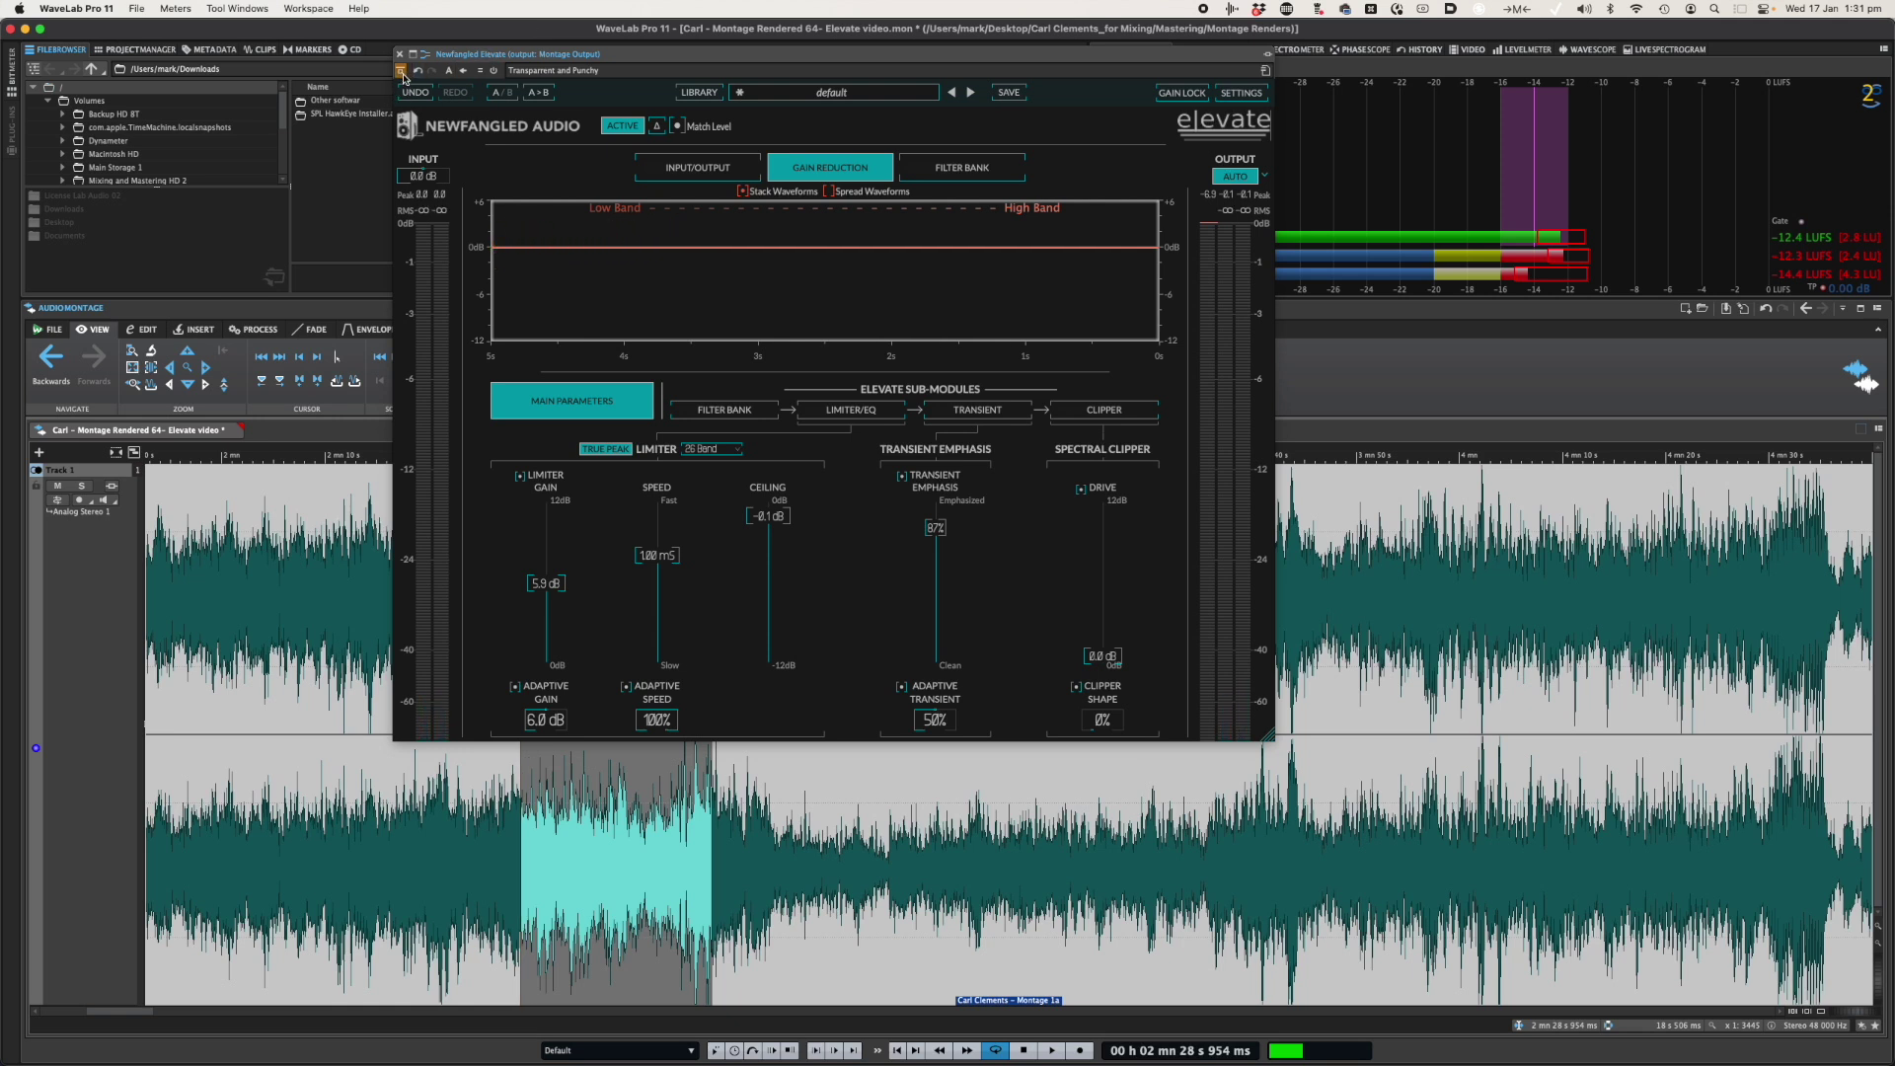
{"action": "key", "text": "space"}
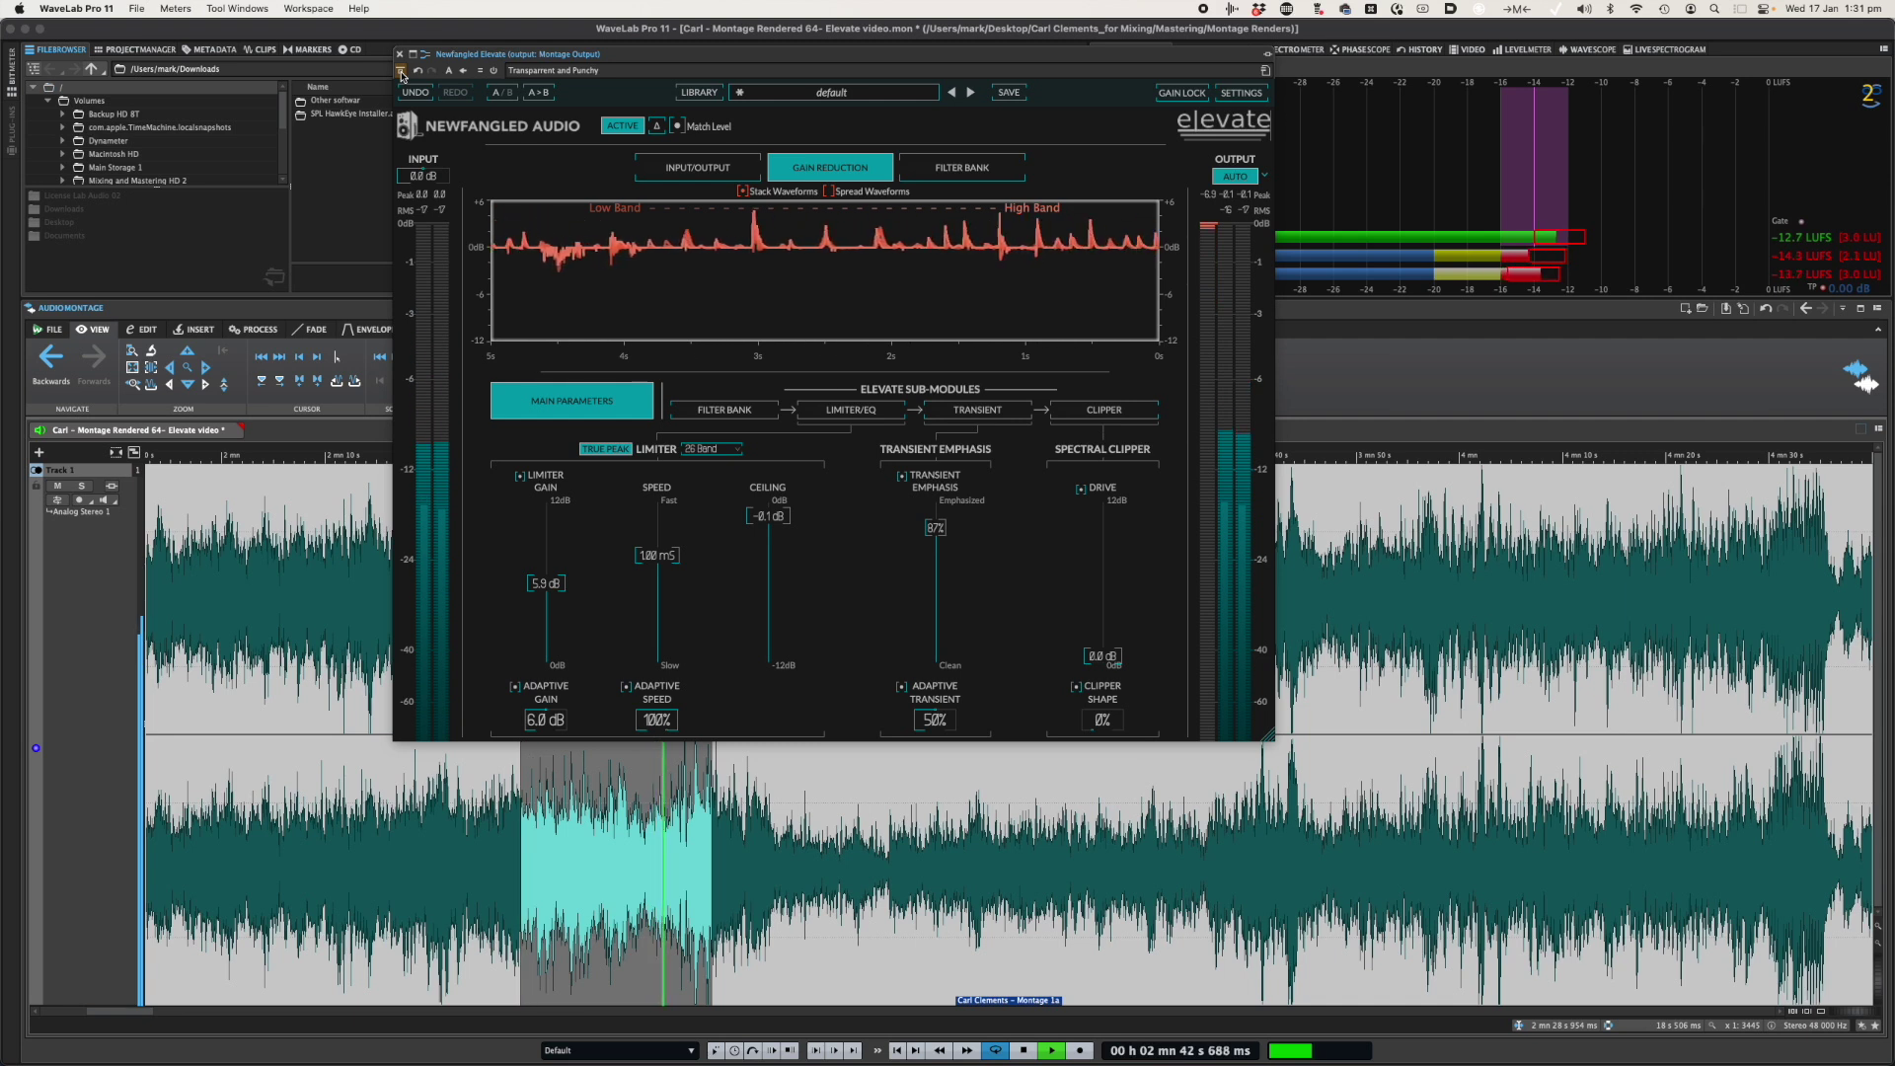
{"action": "key", "text": "space"}
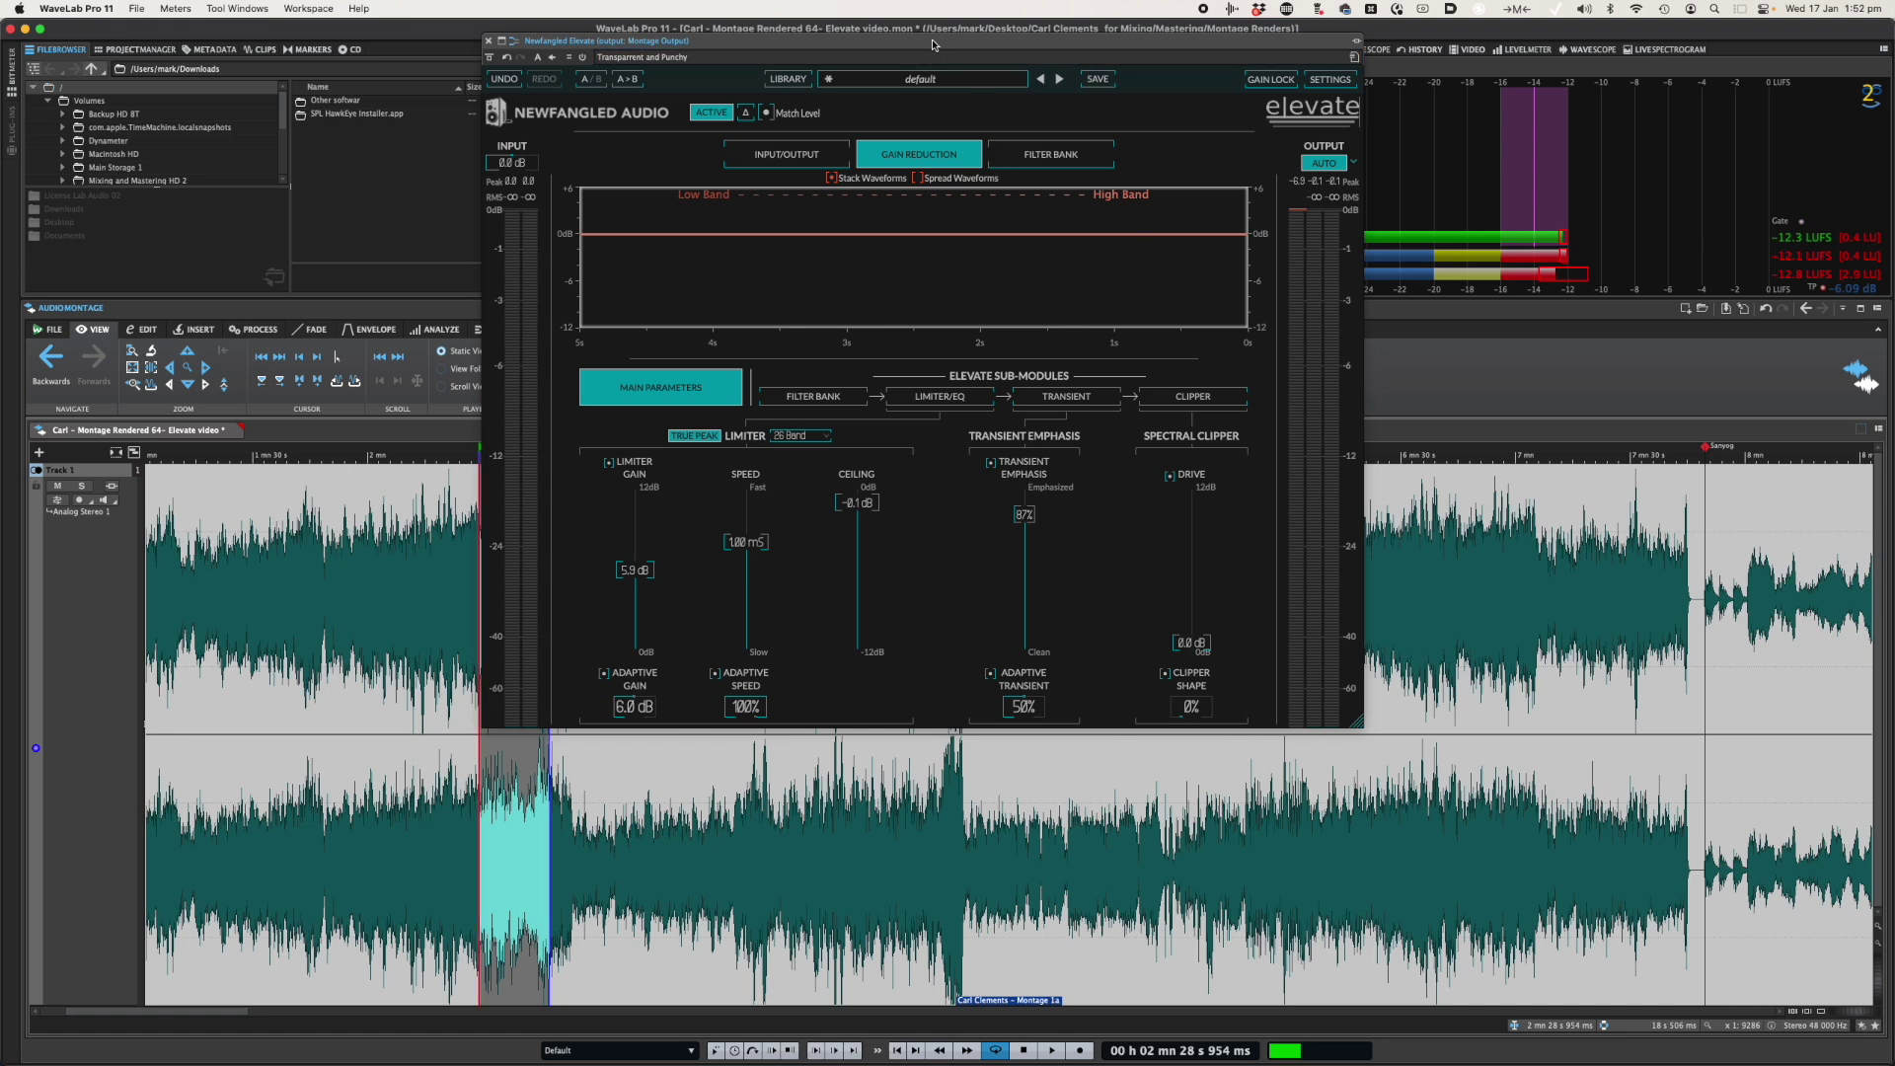
- Move the Elevate window clear of the selected section and audition that section with the output's Auto setting off
{"action": "left_click_drag", "start_coordinate": [933, 44], "coordinate": [878, 62]}
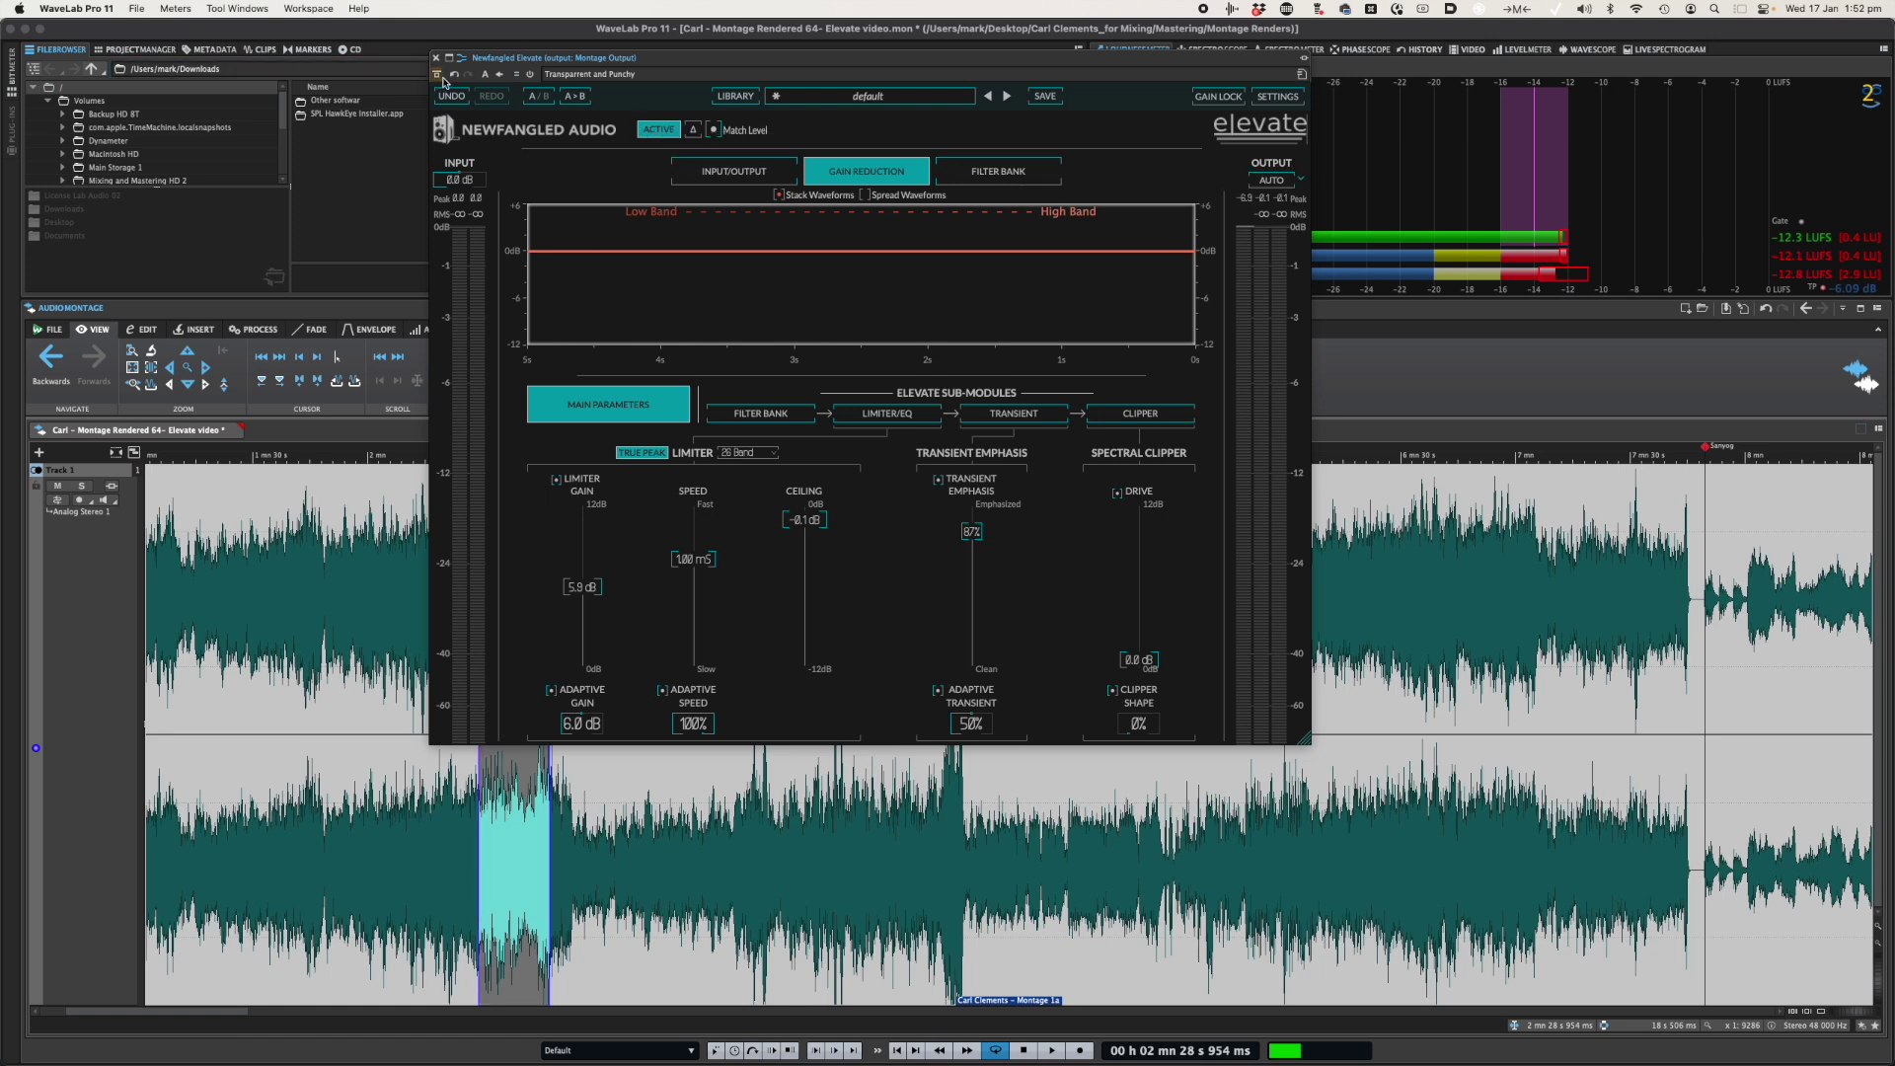
{"action": "left_click_drag", "start_coordinate": [674, 61], "coordinate": [623, 80]}
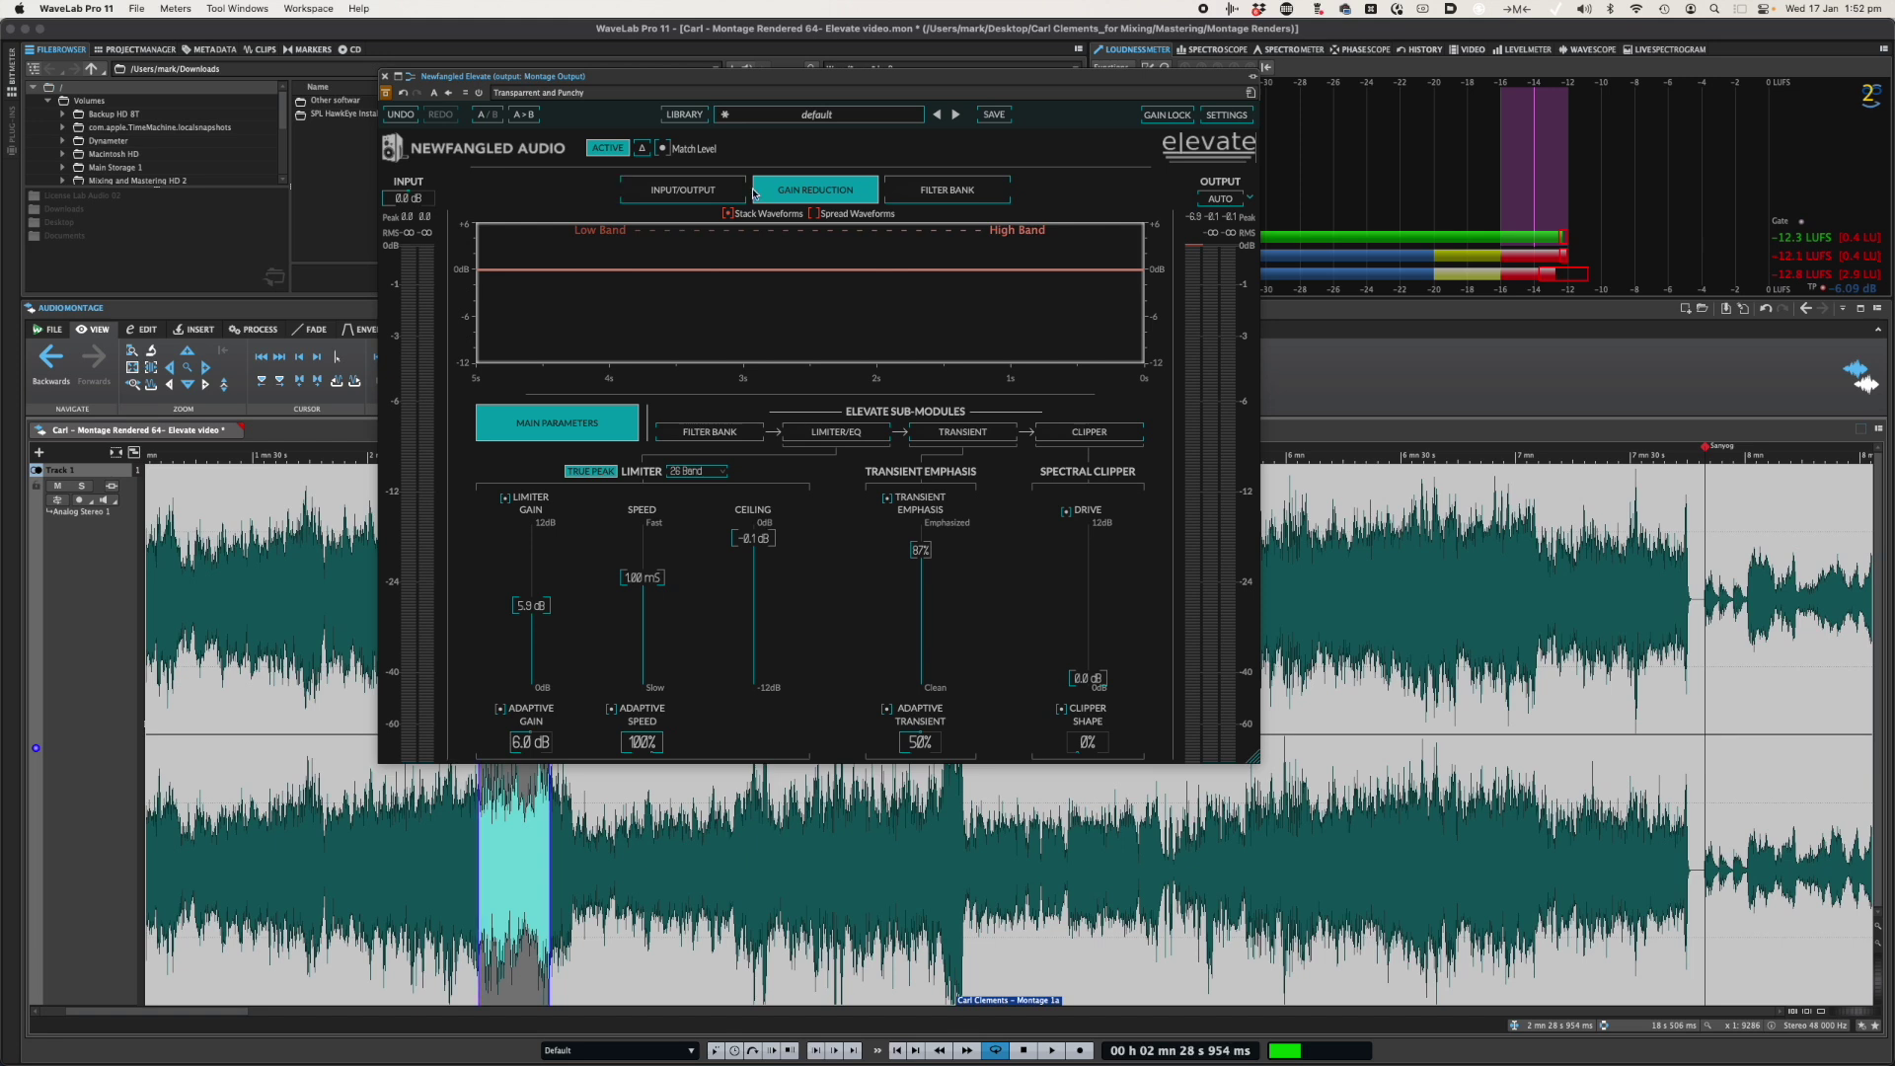
{"action": "left_click", "coordinate": [641, 81]}
{"action": "left_click_drag", "start_coordinate": [641, 81], "coordinate": [630, 81]}
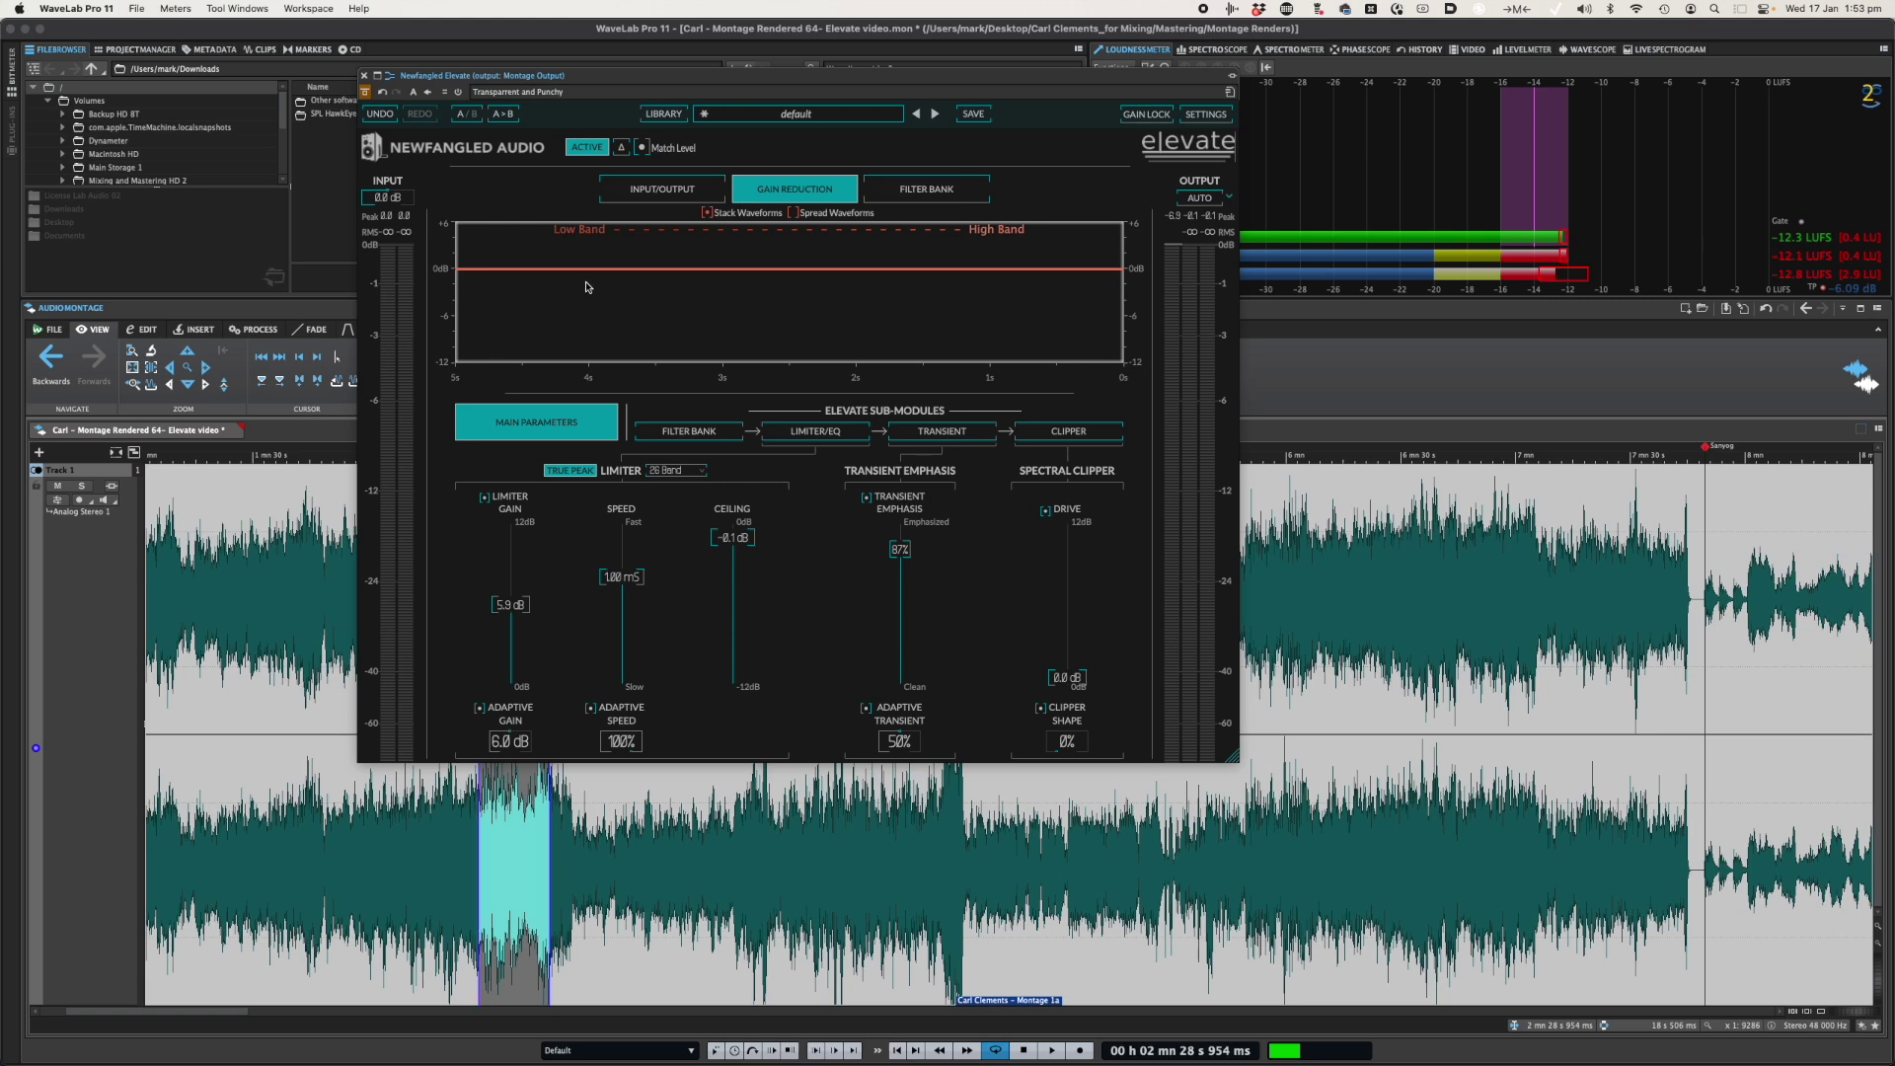
{"action": "key", "text": "space"}
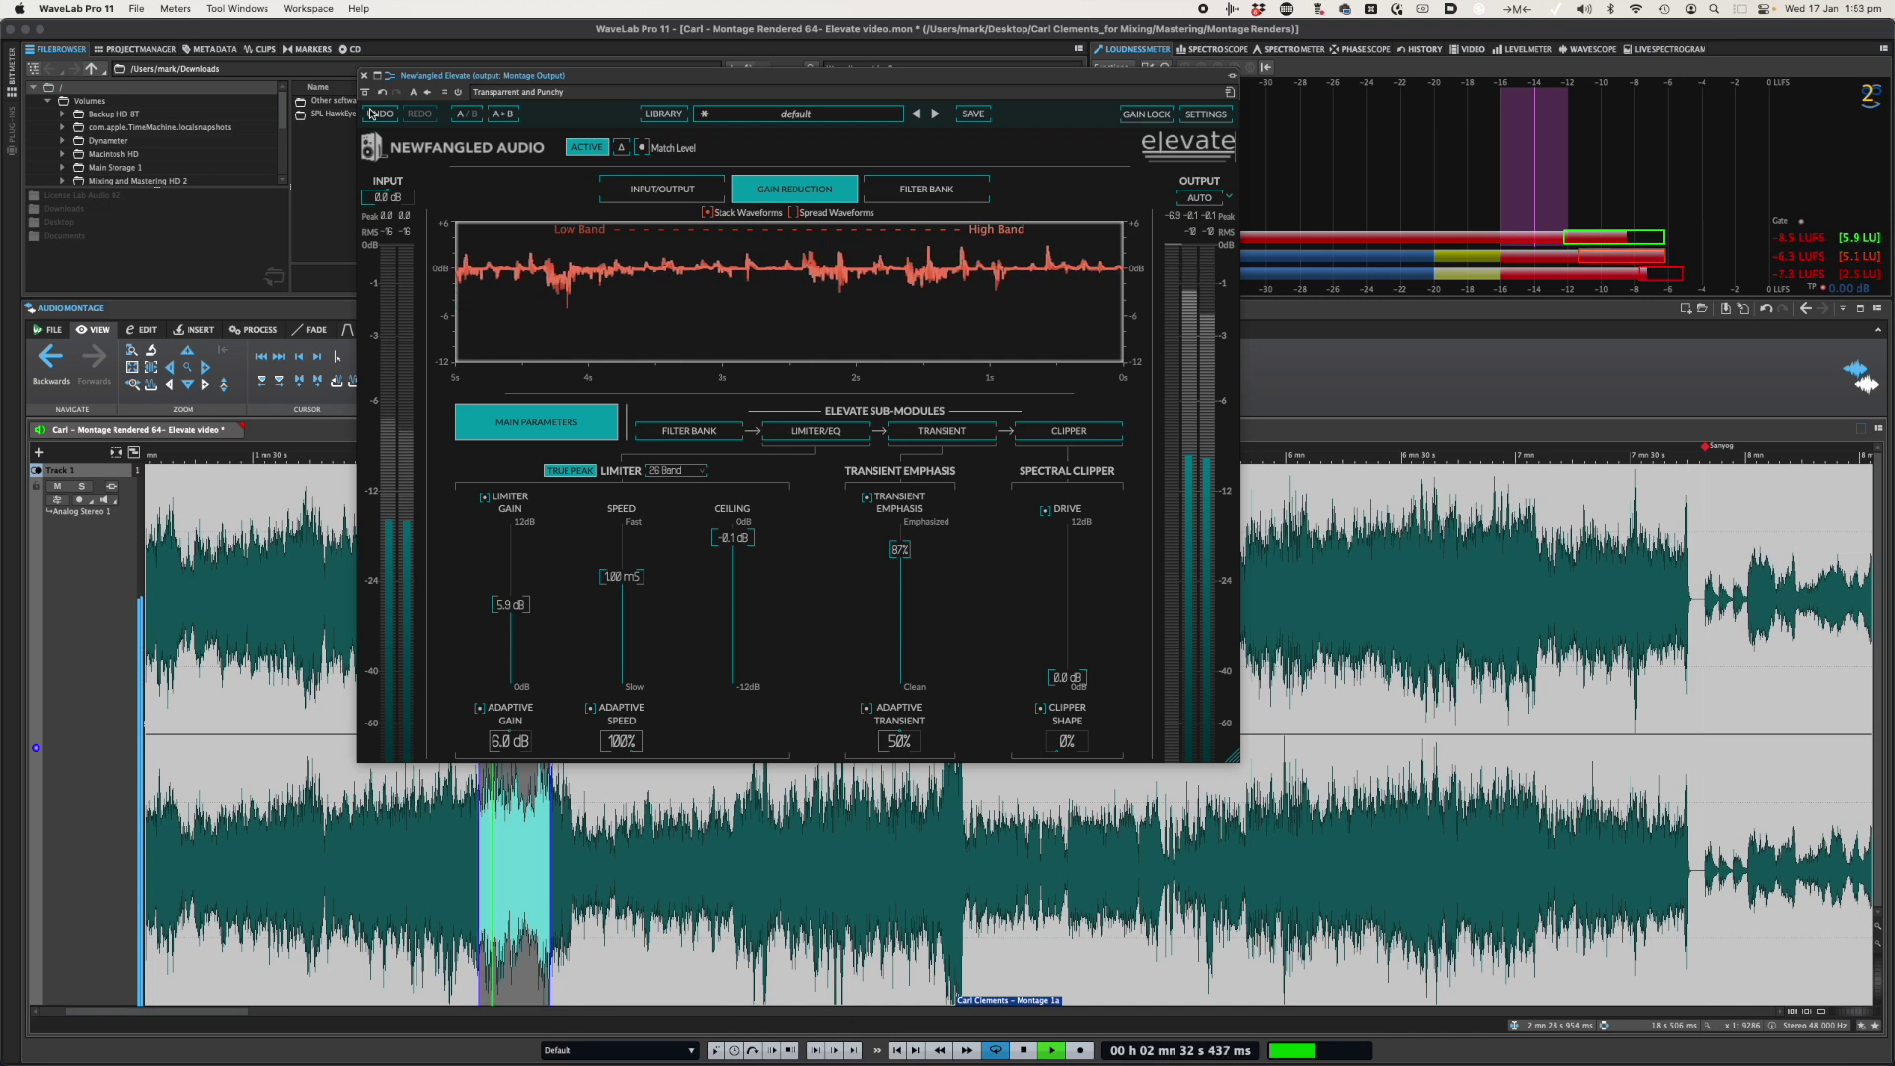
{"action": "key", "text": "space"}
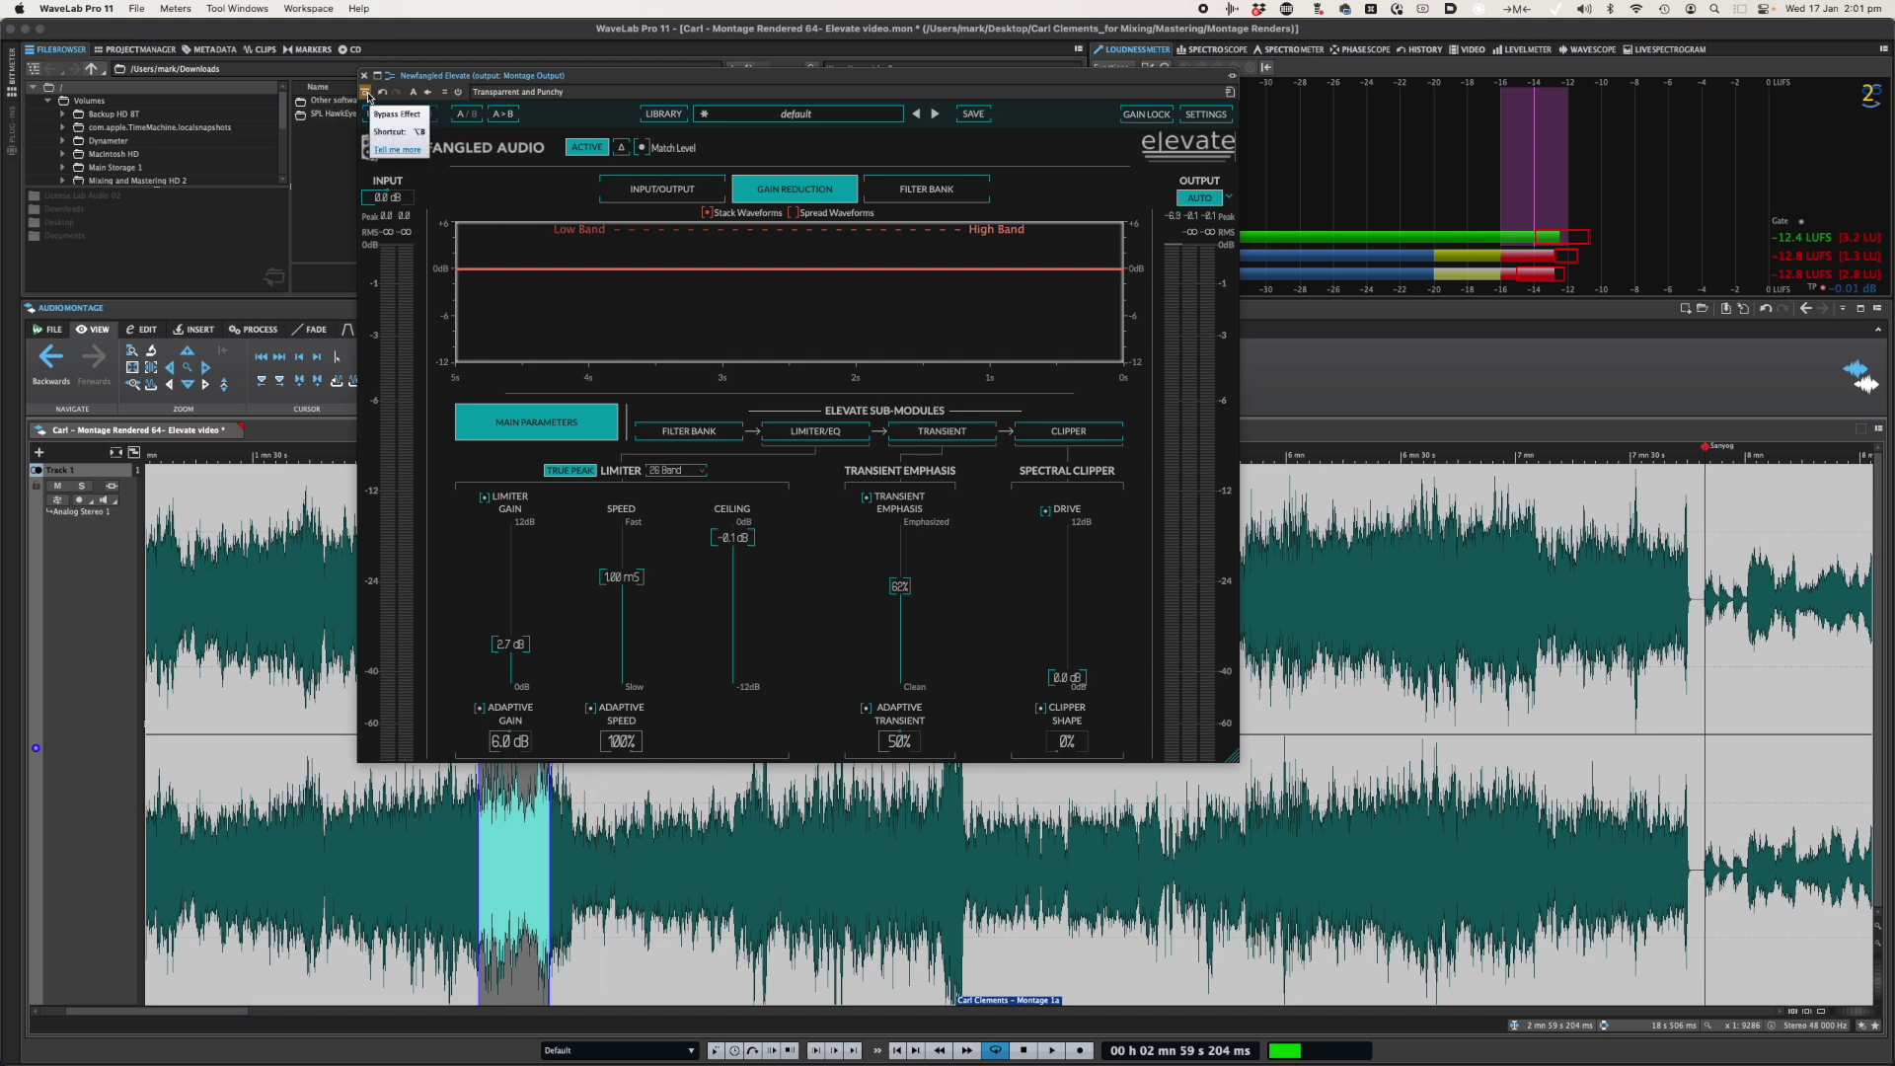
- Audition the selected section at 2.7 dB limiter gain, first with the output's Auto setting on and again with it off
{"action": "key", "text": "space"}
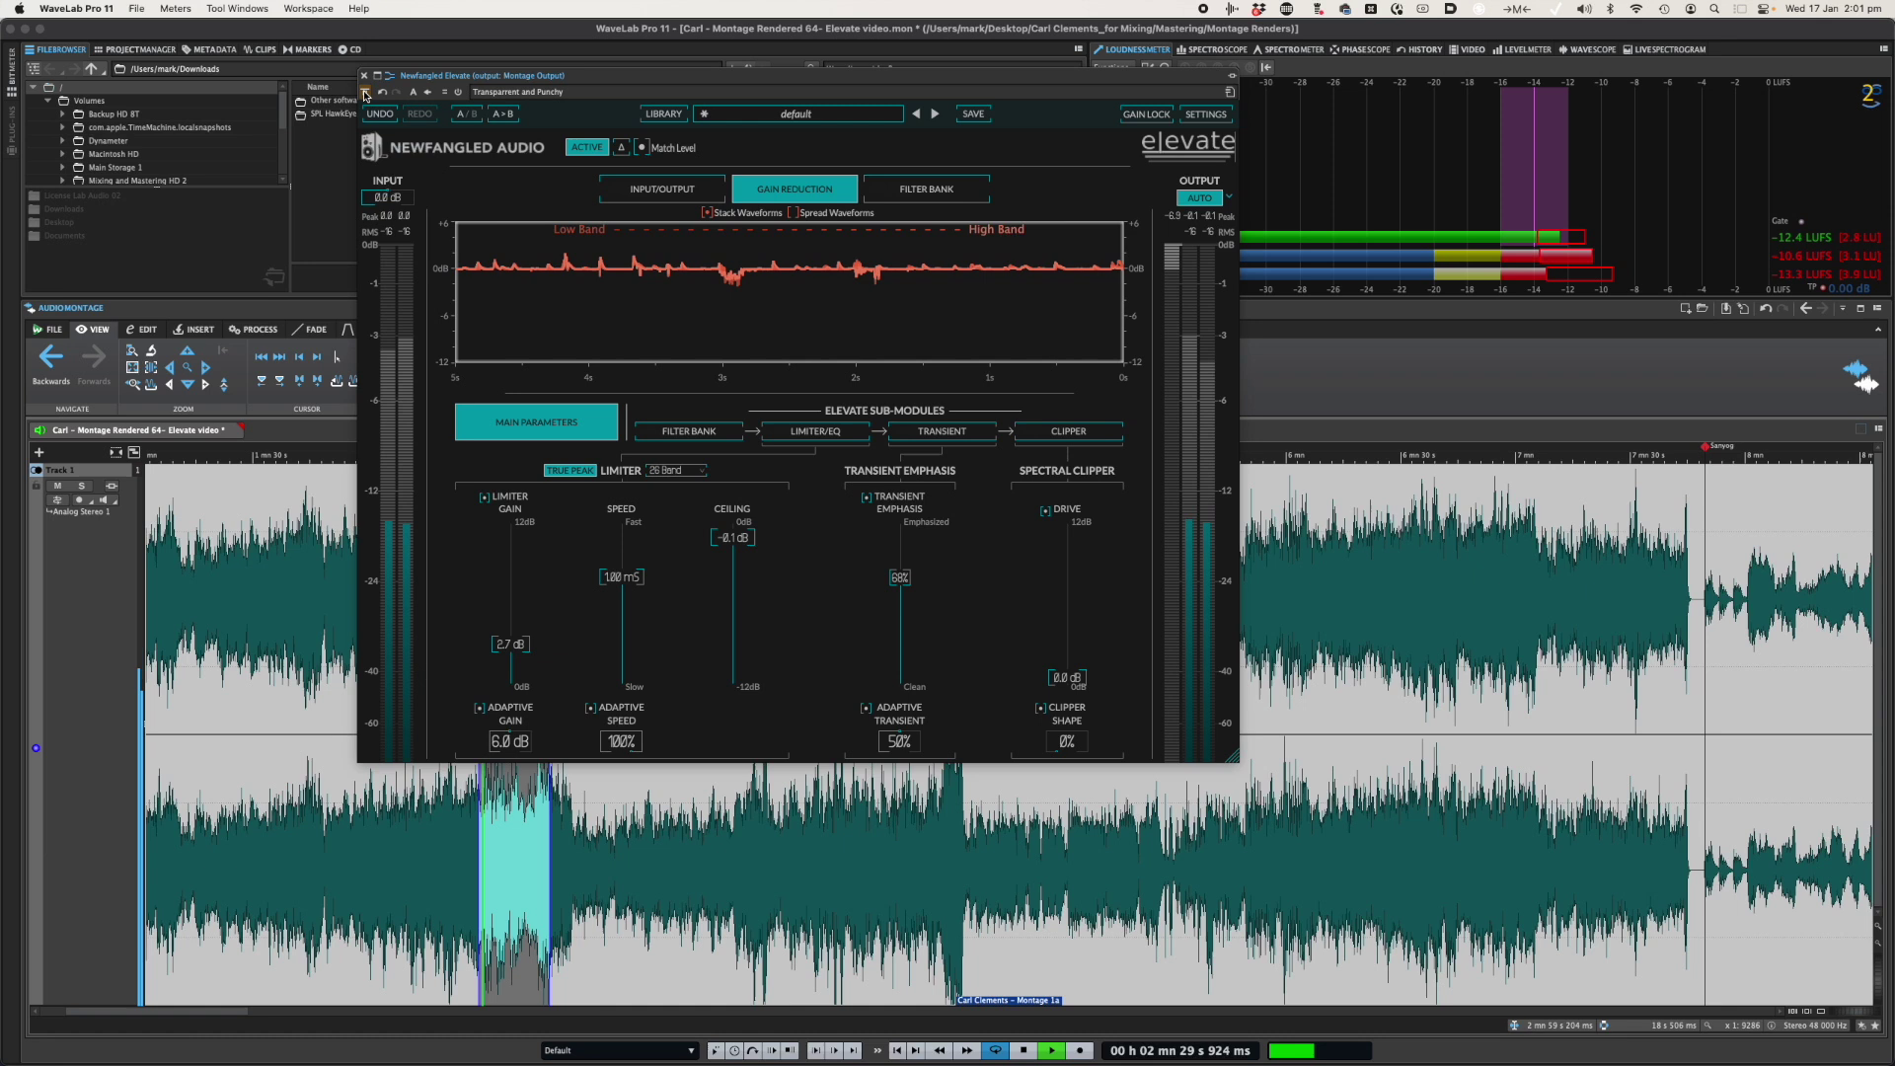
{"action": "key", "text": "space"}
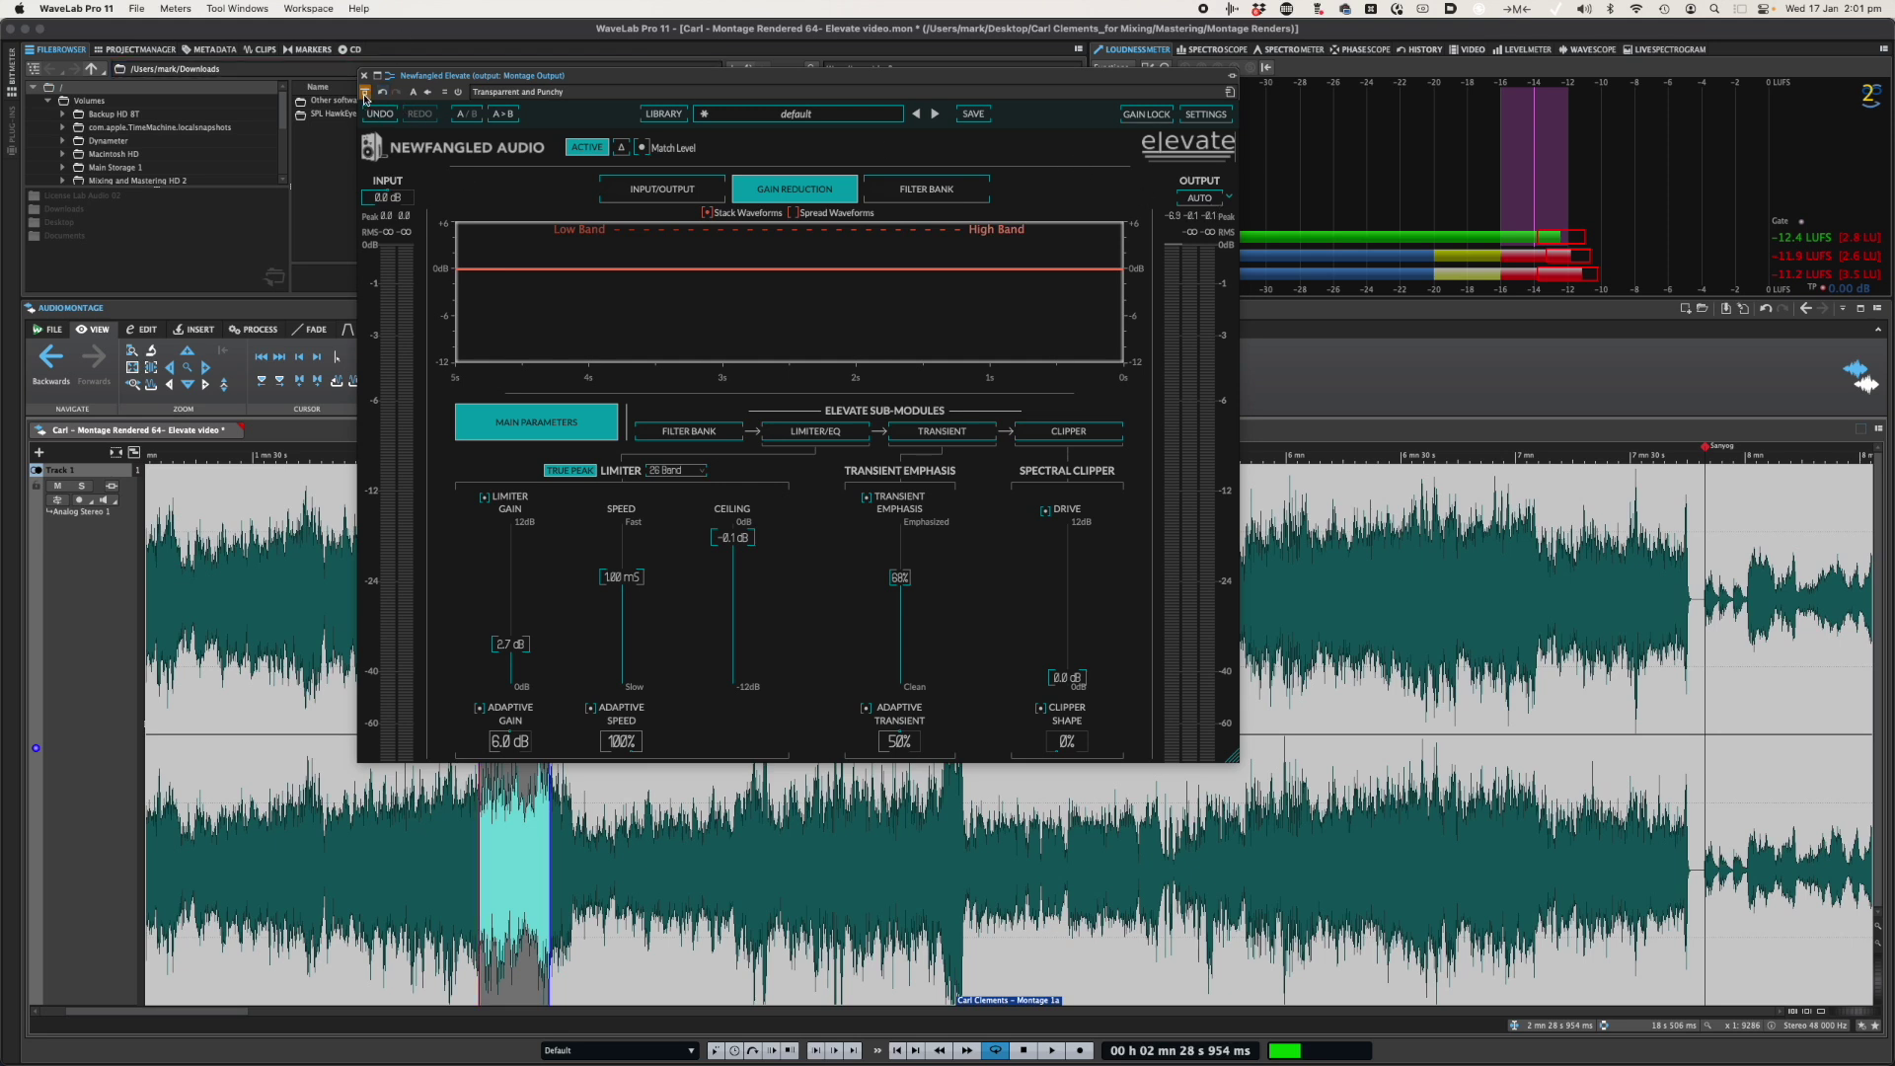
{"action": "key", "text": "space"}
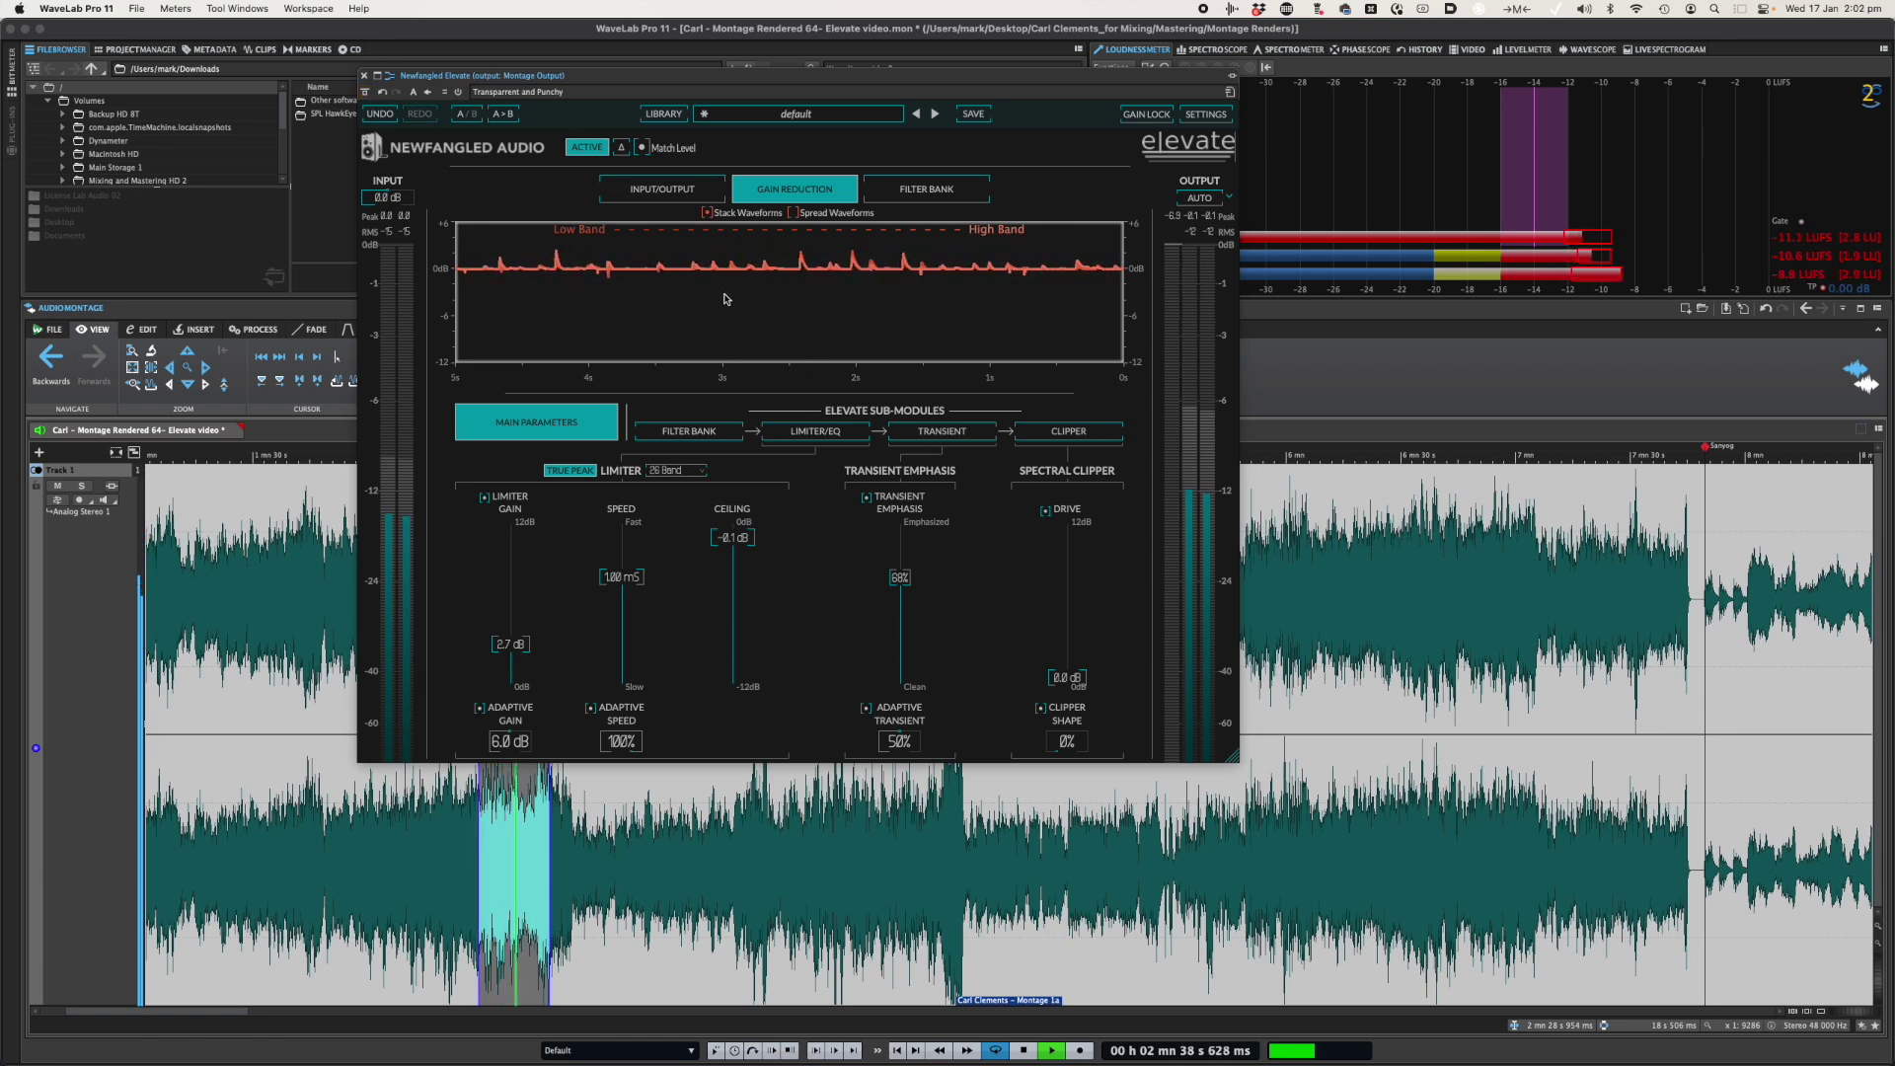
{"action": "key", "text": "space"}
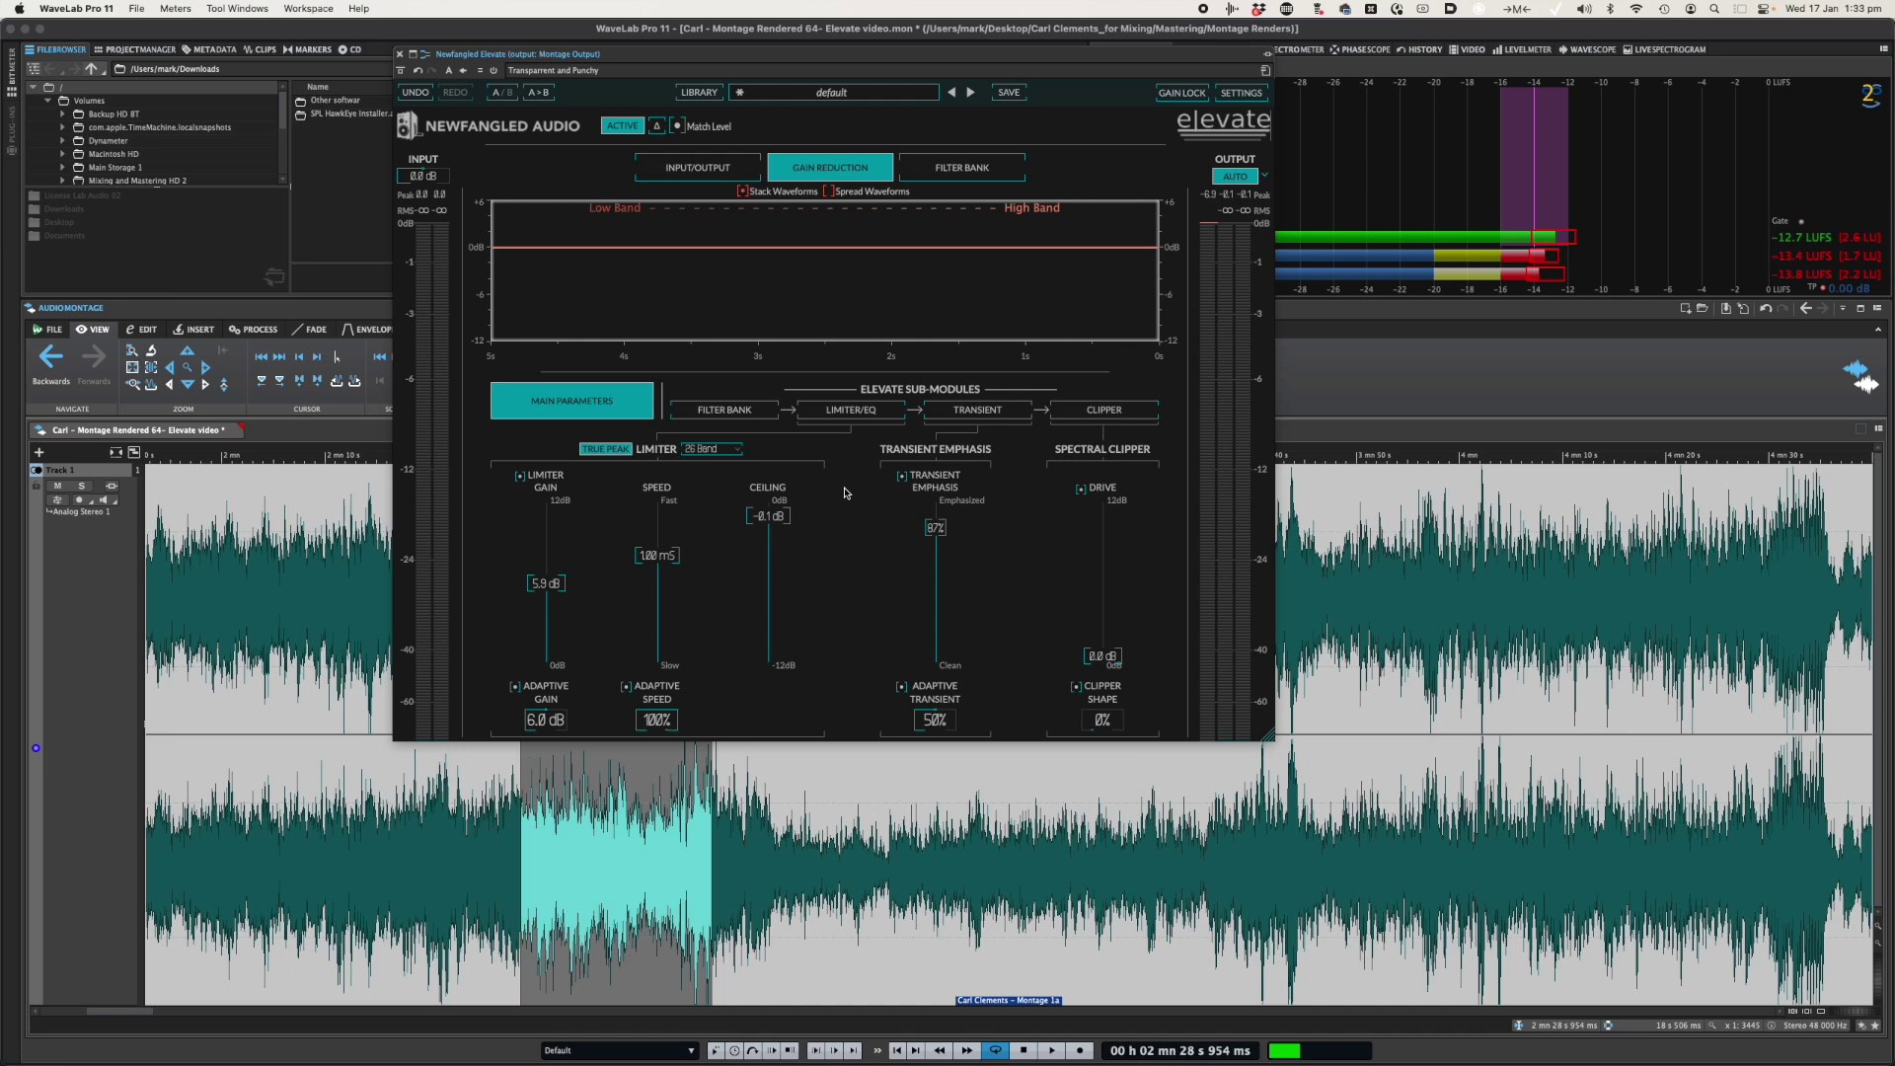
- Try the Mel spacing in the 26-band auditory filter bank and undo the change
{"action": "left_click", "coordinate": [735, 412]}
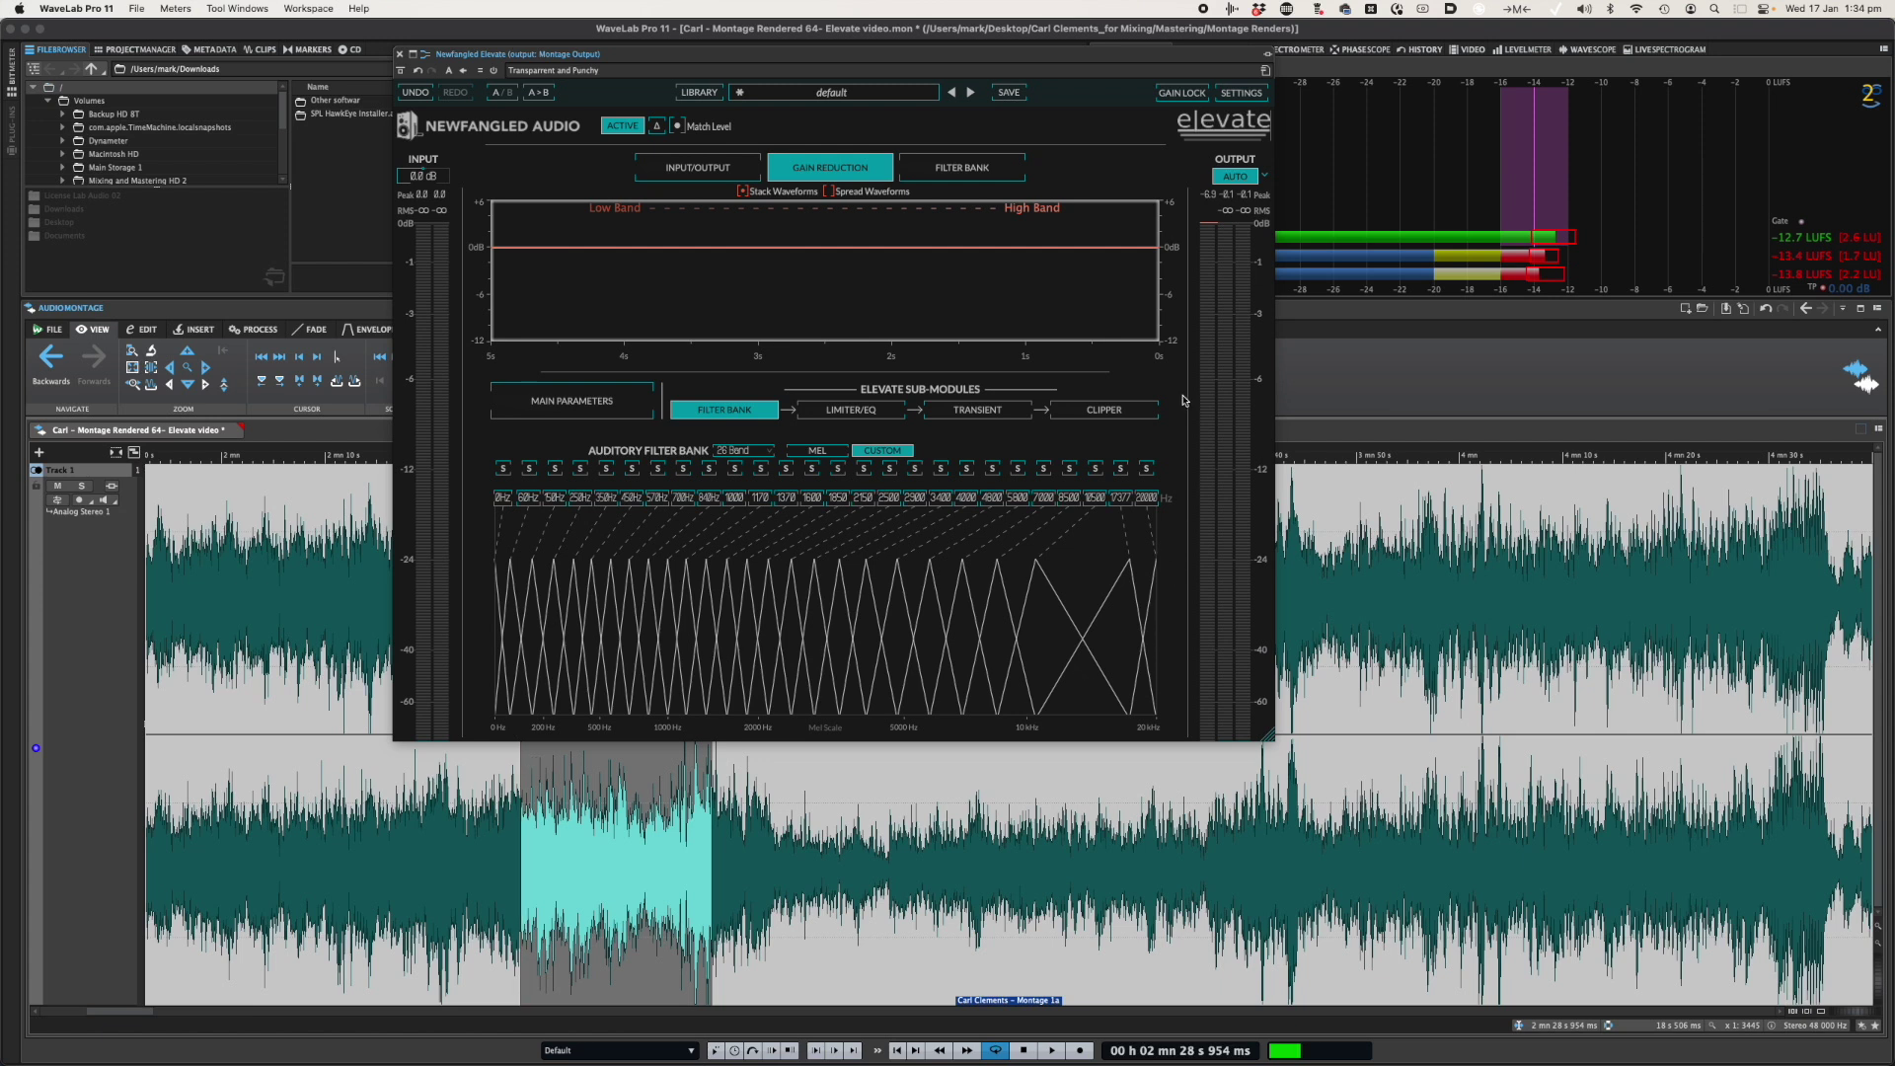
{"action": "left_click", "coordinate": [817, 454]}
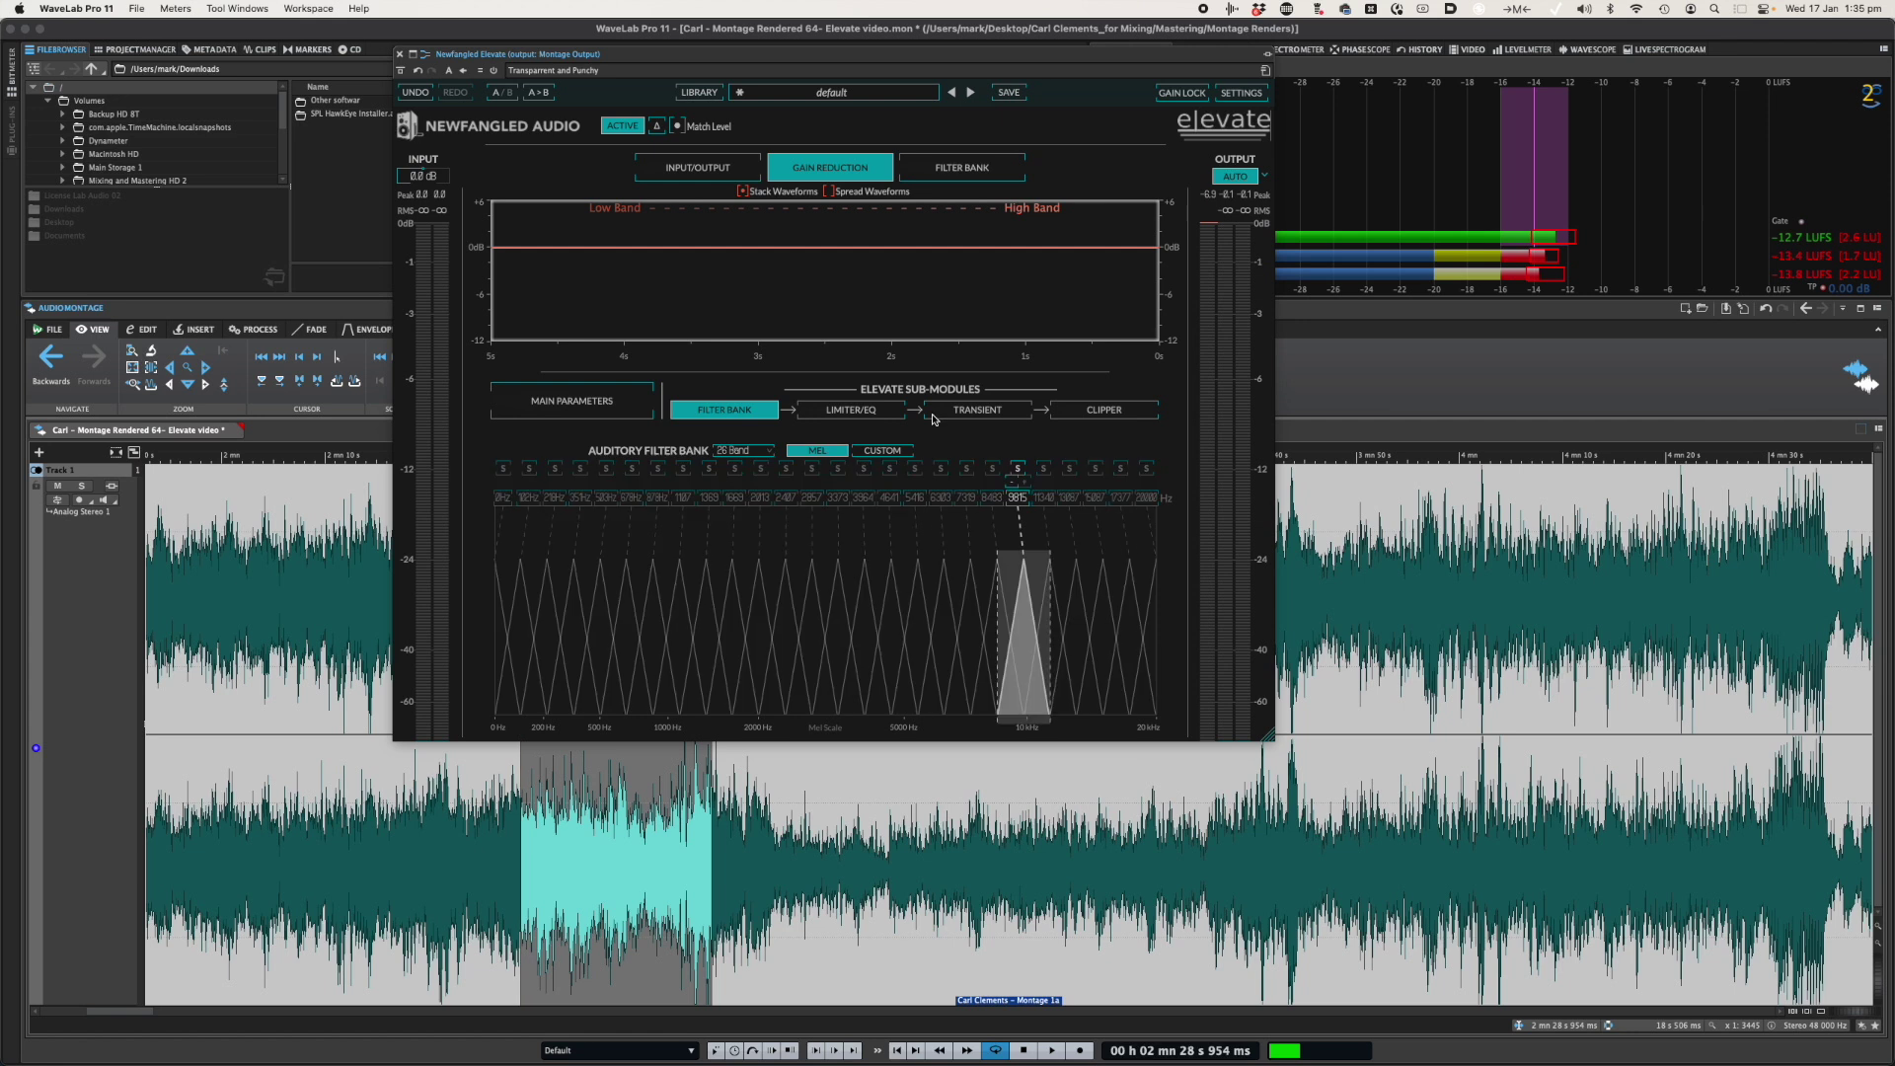
{"action": "left_click", "coordinate": [413, 93]}
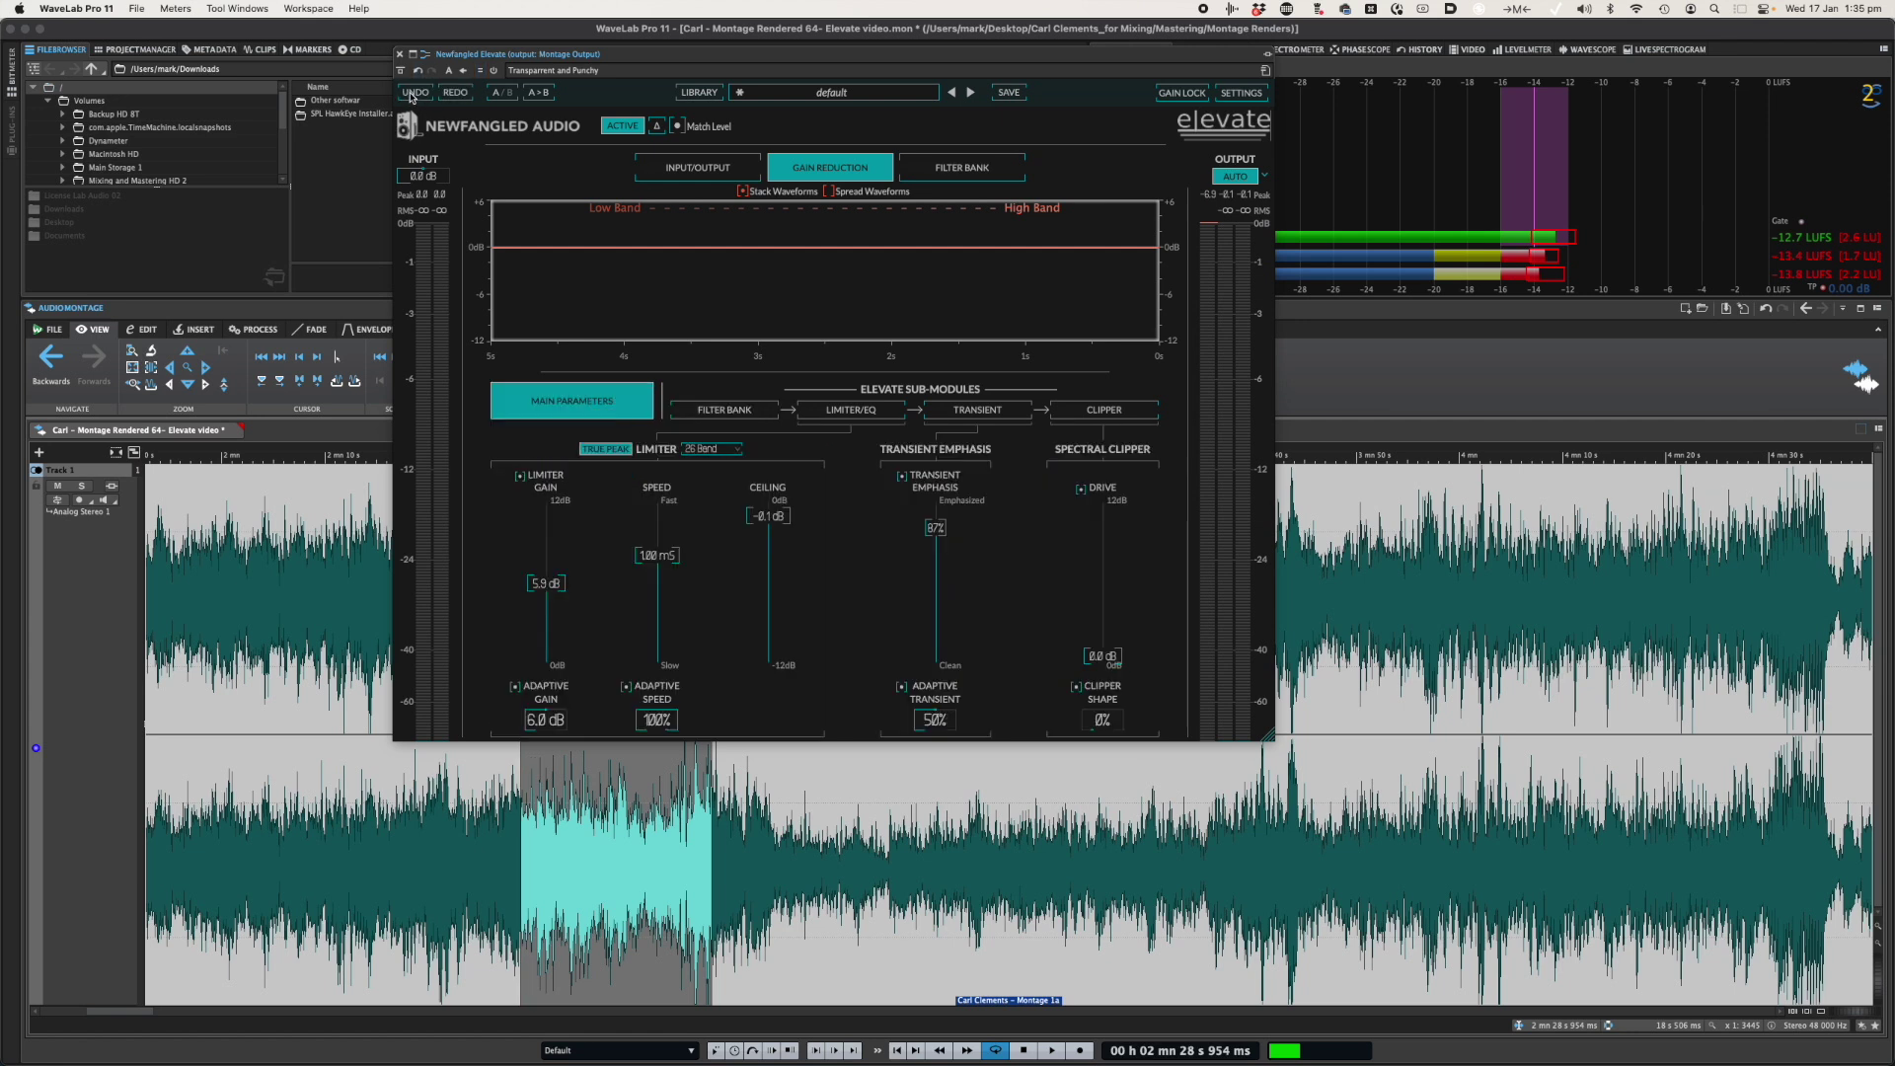
- Examine the custom filter bank frequencies and the Limiter/EQ gain per band, and return to the main parameters
{"action": "left_click", "coordinate": [749, 415]}
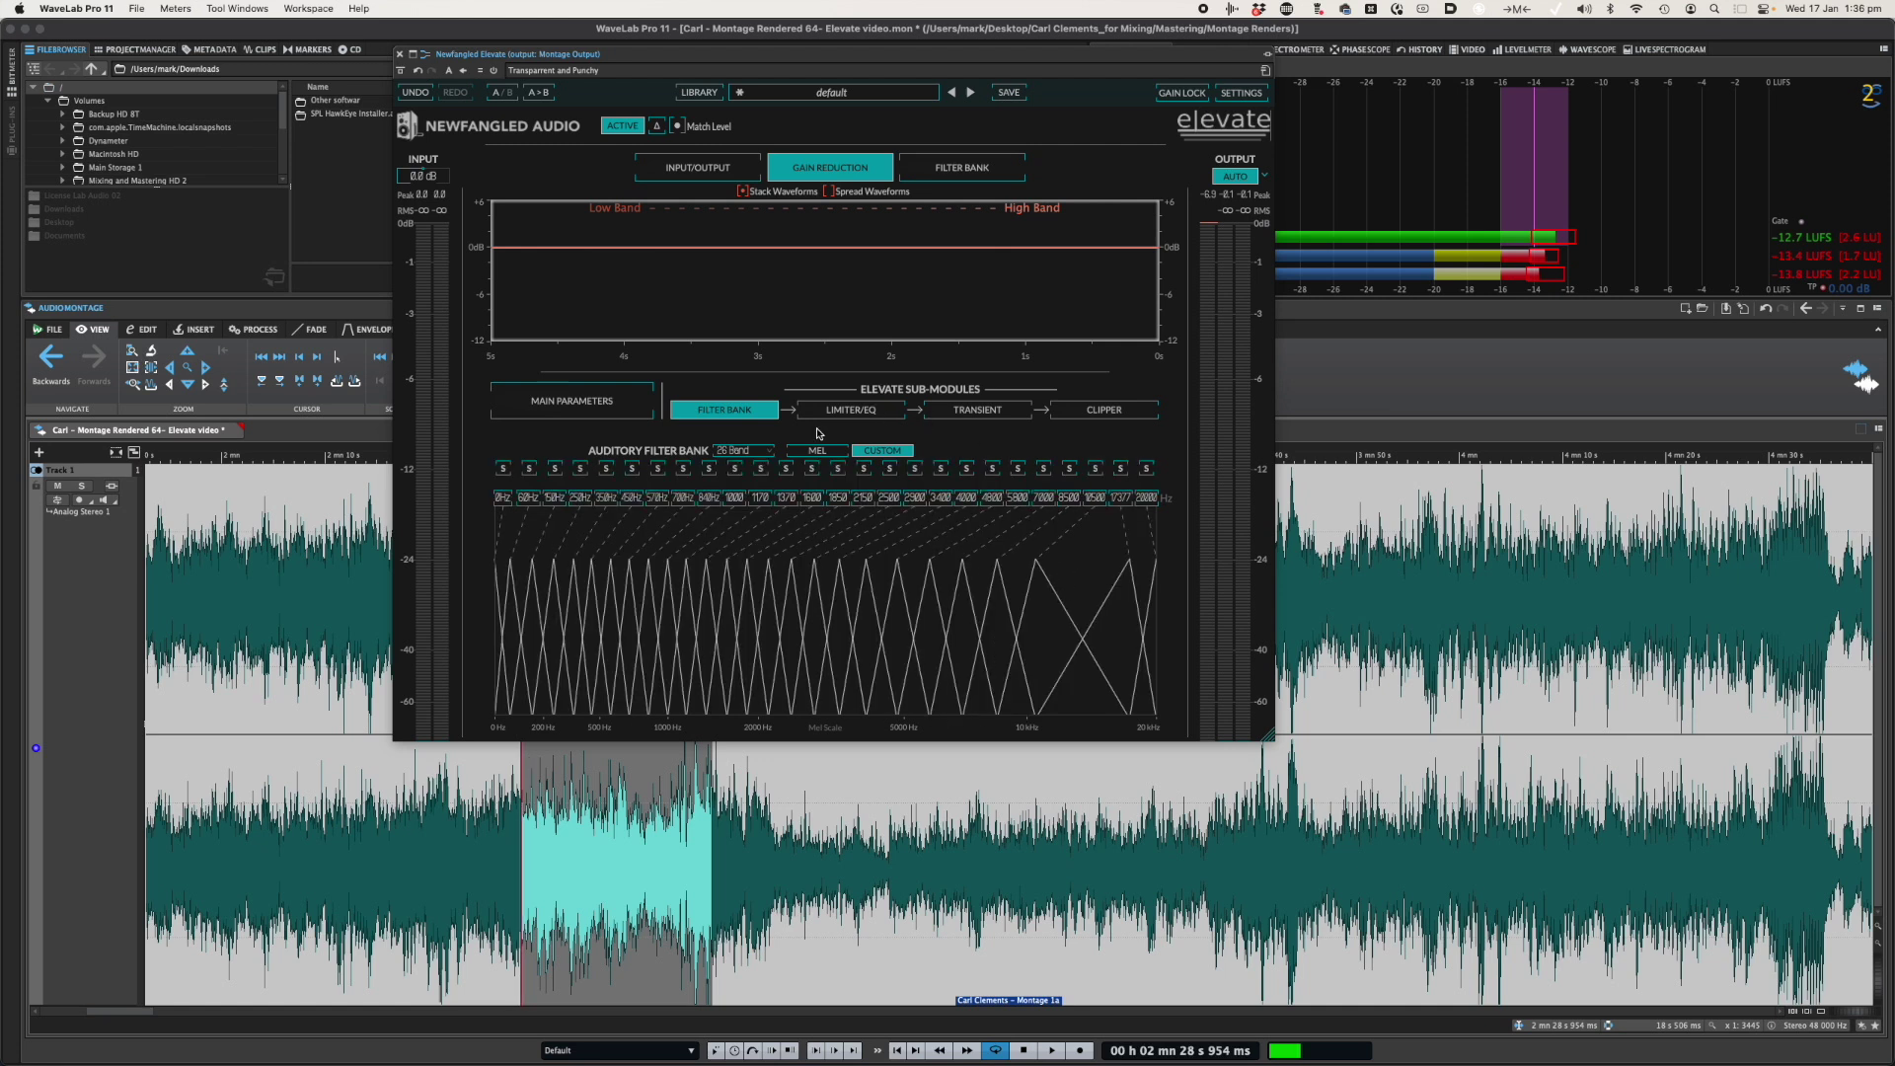
{"action": "left_click", "coordinate": [601, 410]}
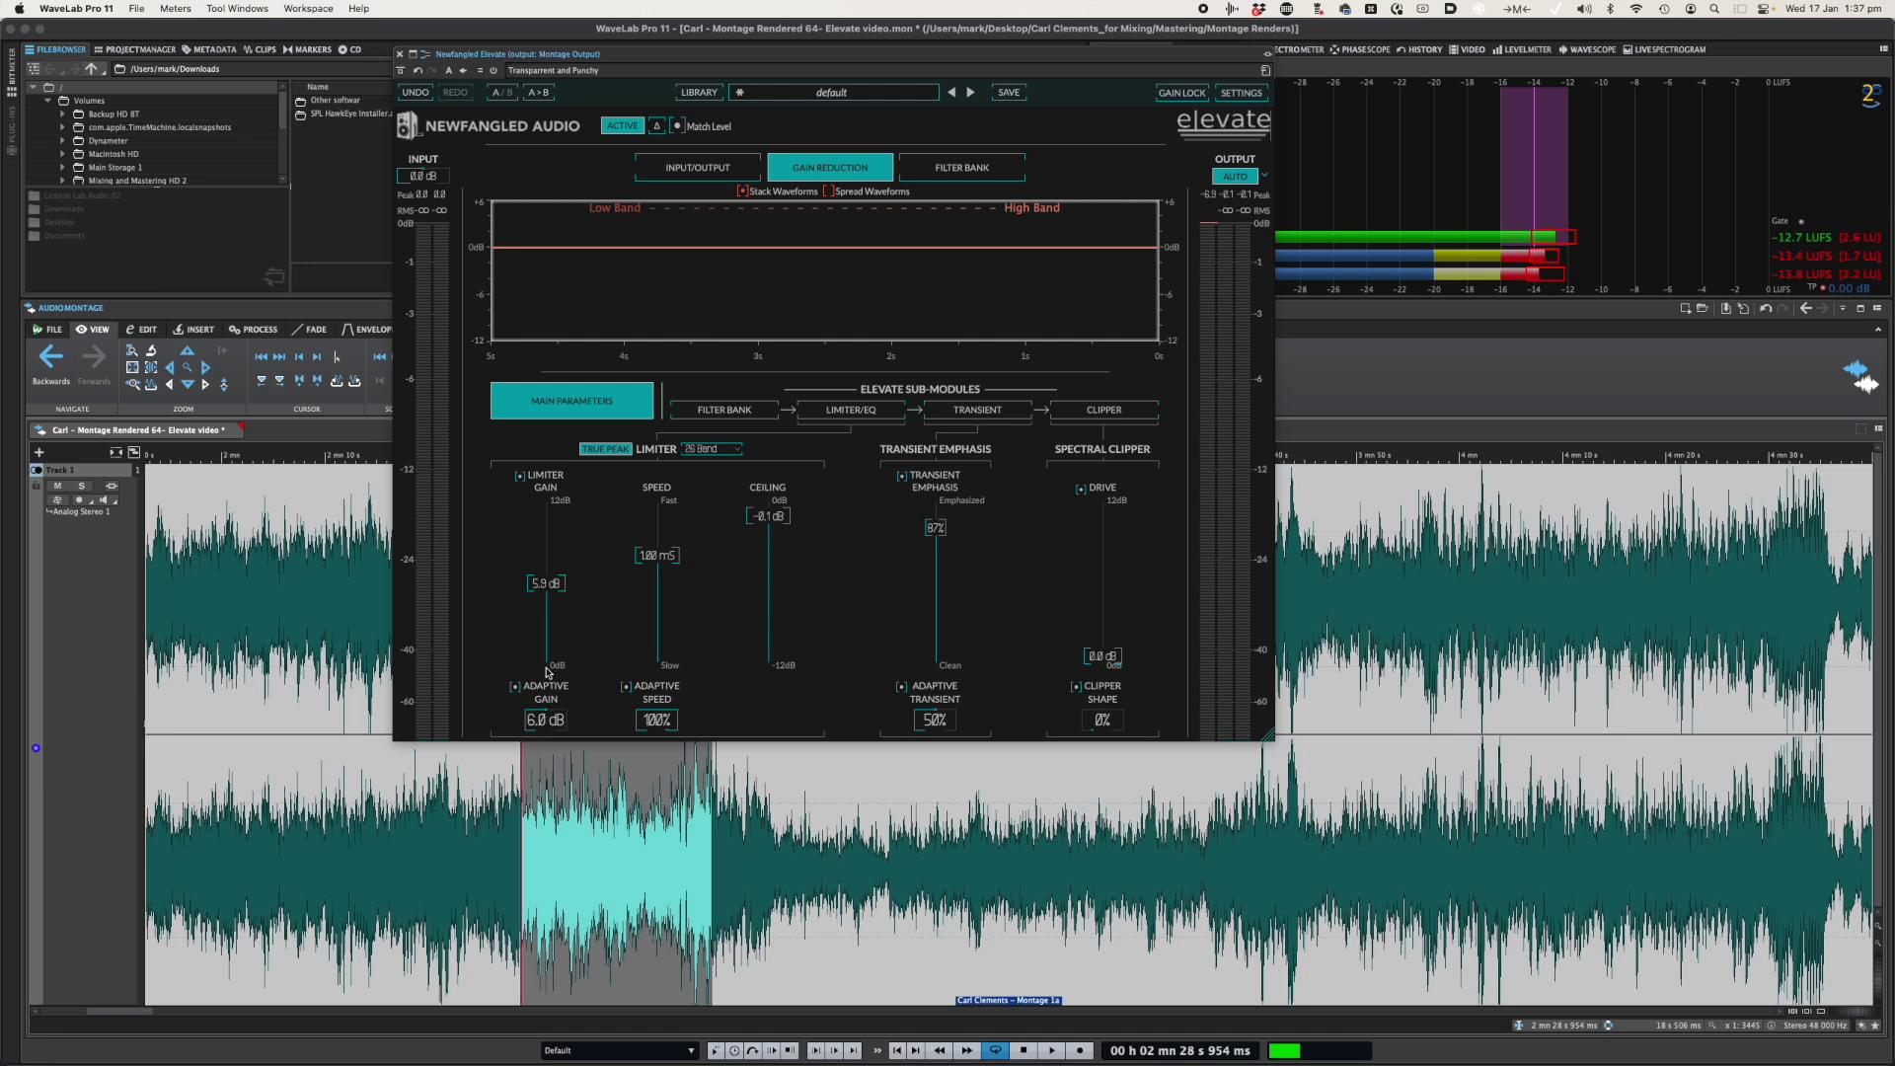
{"action": "left_click", "coordinate": [849, 409]}
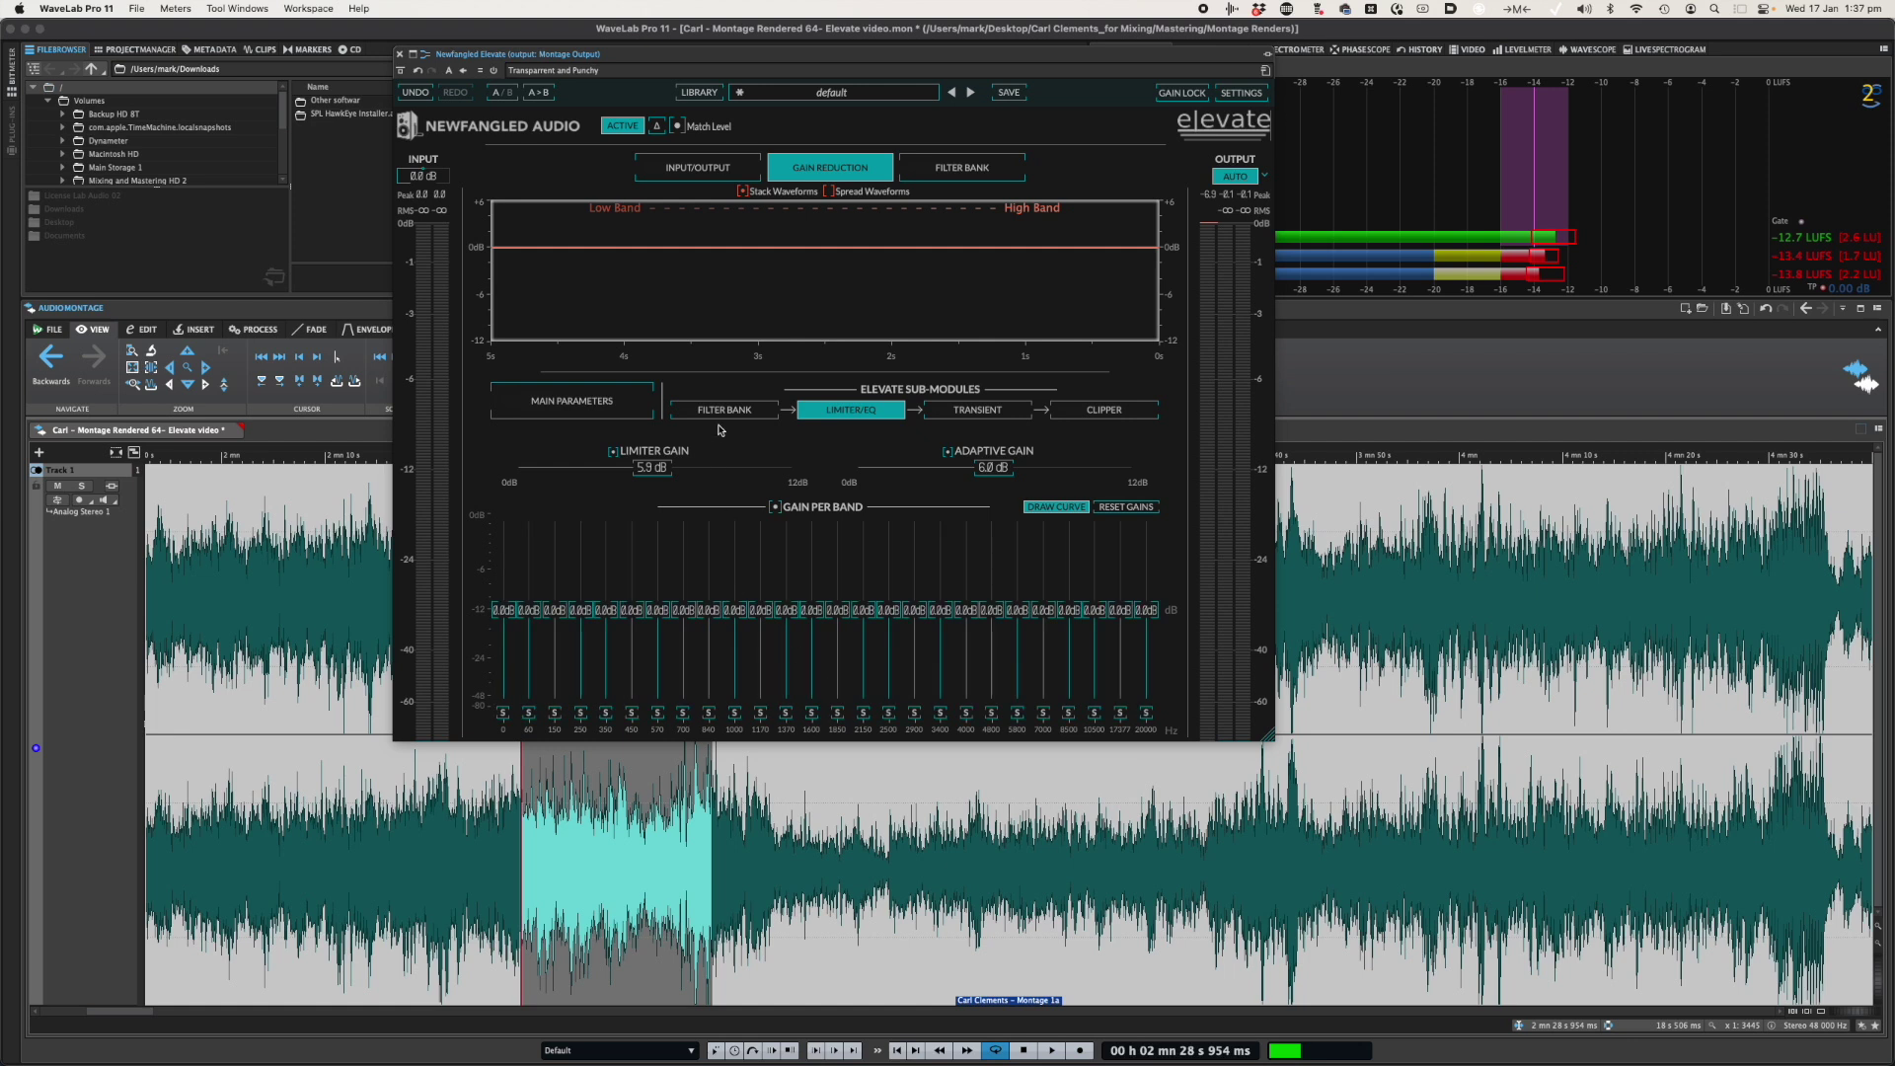
{"action": "left_click", "coordinate": [752, 411]}
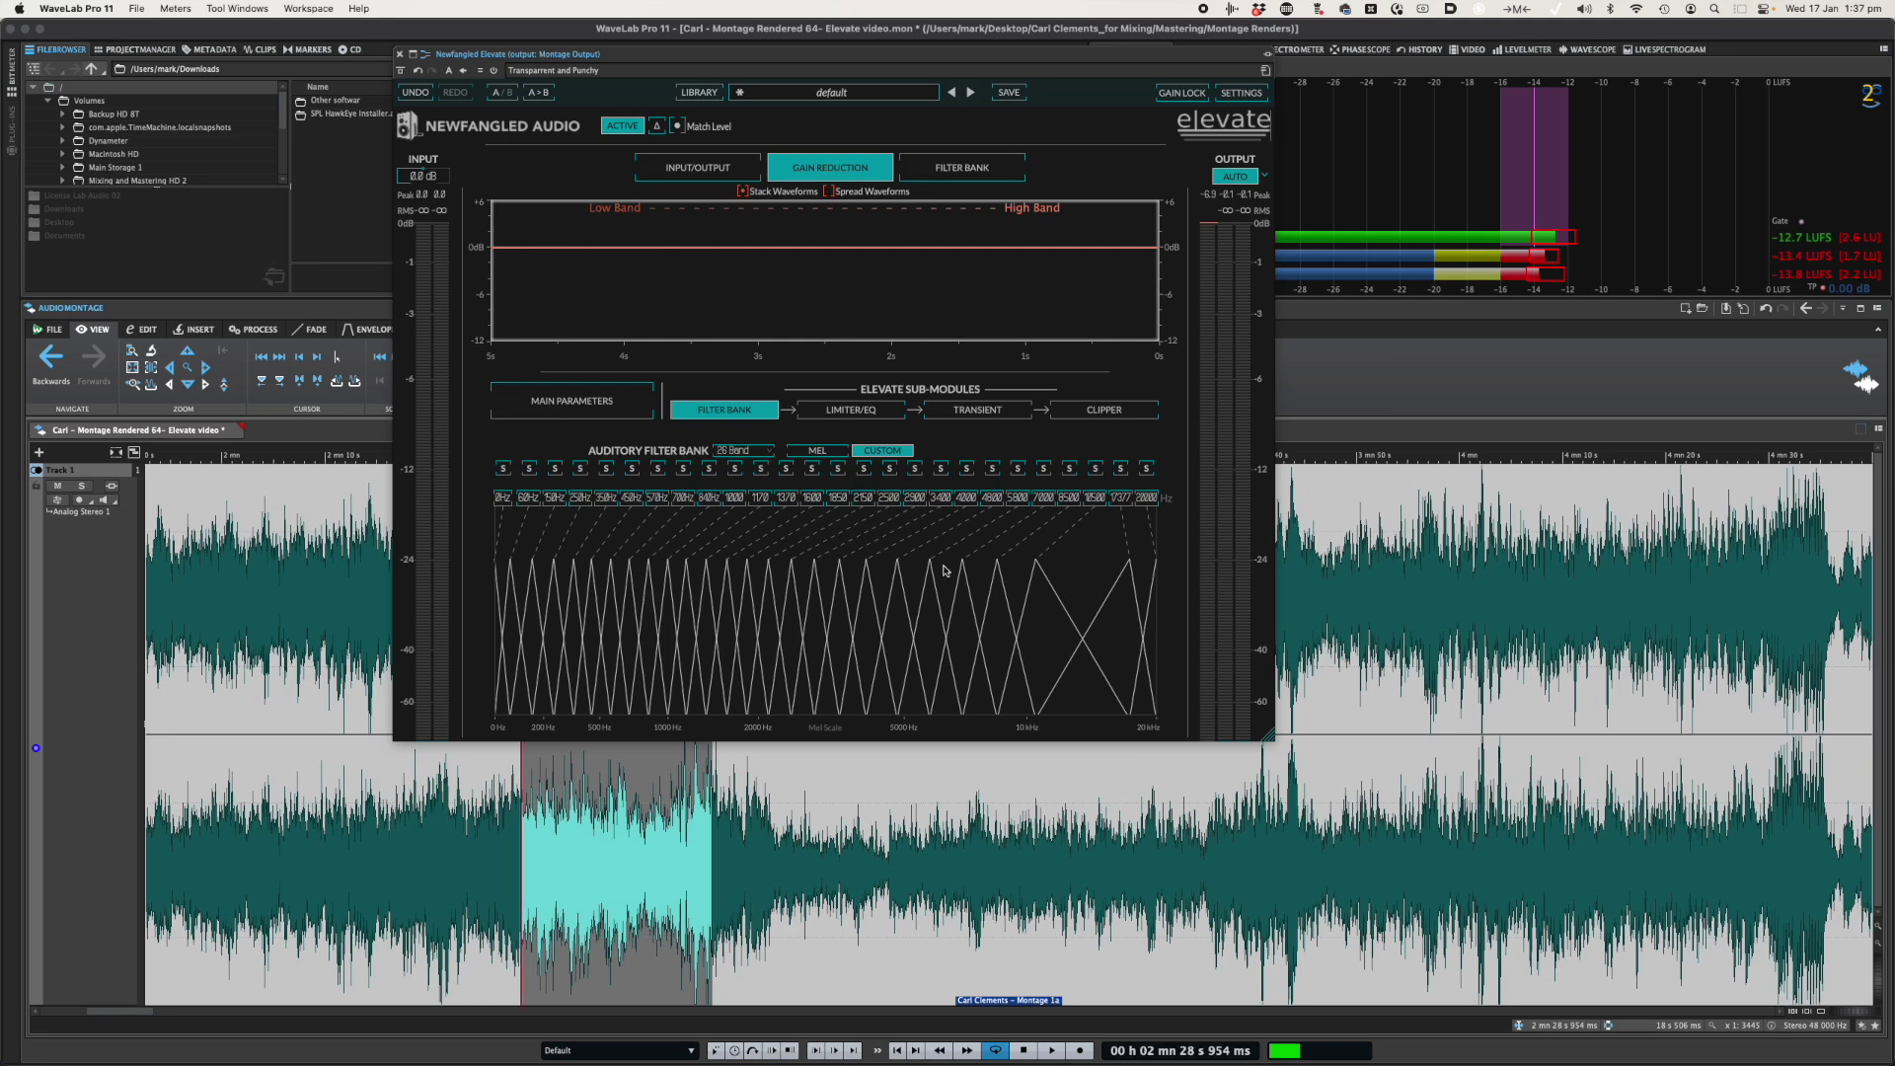
{"action": "left_click", "coordinate": [558, 403]}
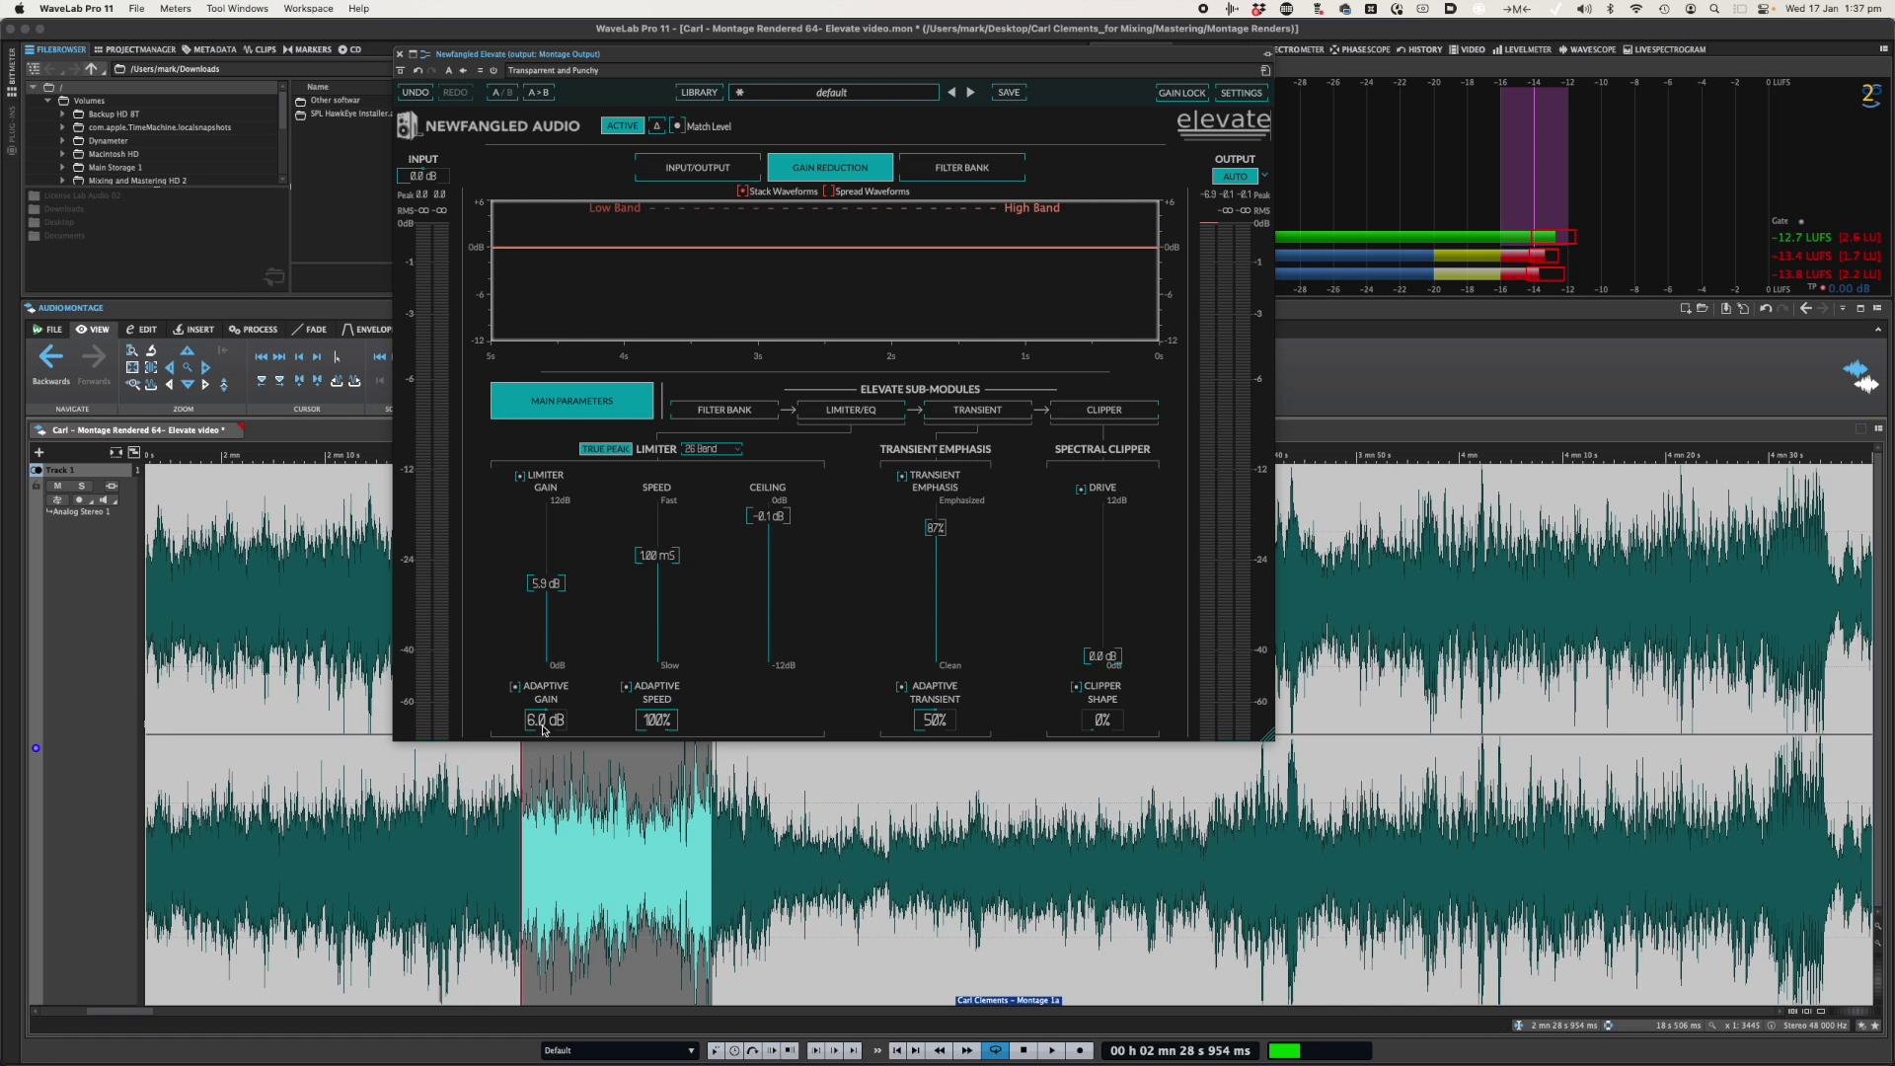
- Examine the Adaptive Gain control alongside the filter bank's bands and return to the main parameters
{"action": "left_click_drag", "start_coordinate": [544, 722], "coordinate": [542, 734]}
{"action": "left_click", "coordinate": [515, 689]}
{"action": "left_click", "coordinate": [732, 411]}
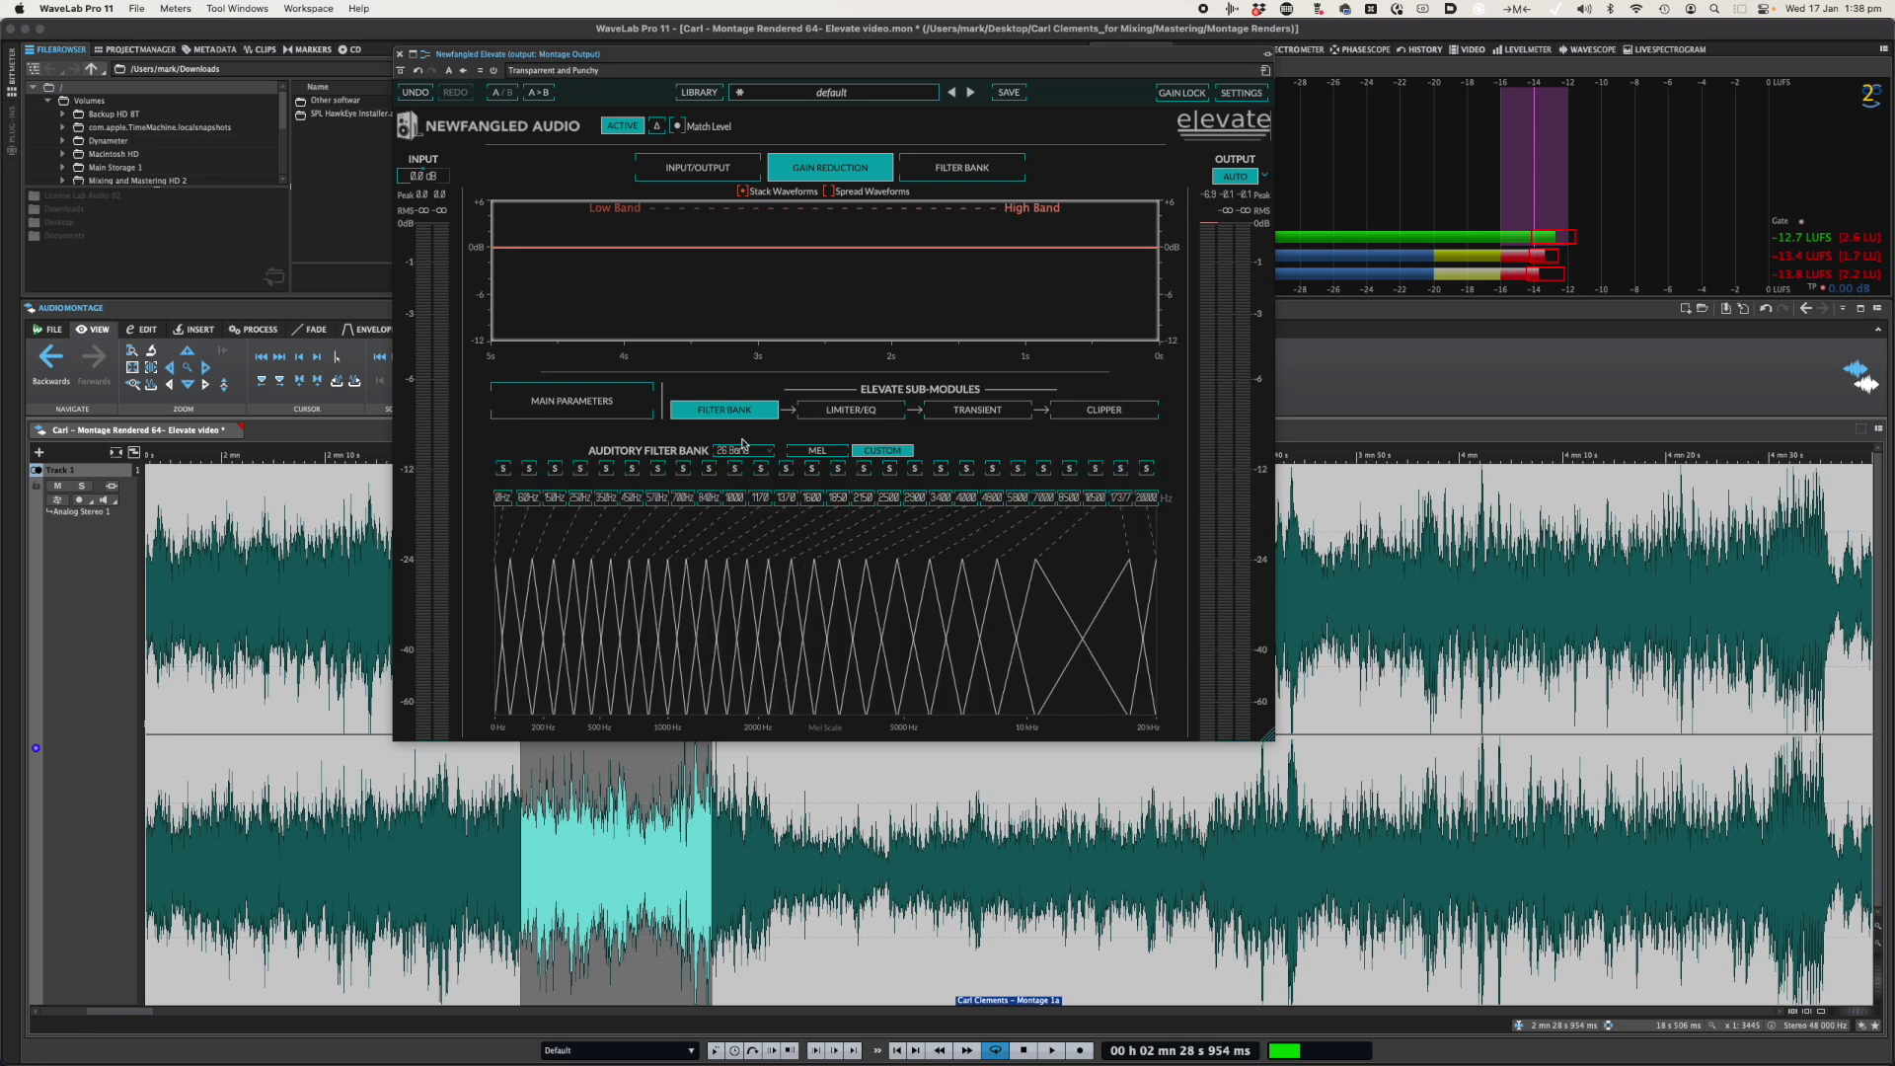
{"action": "left_click", "coordinate": [618, 407]}
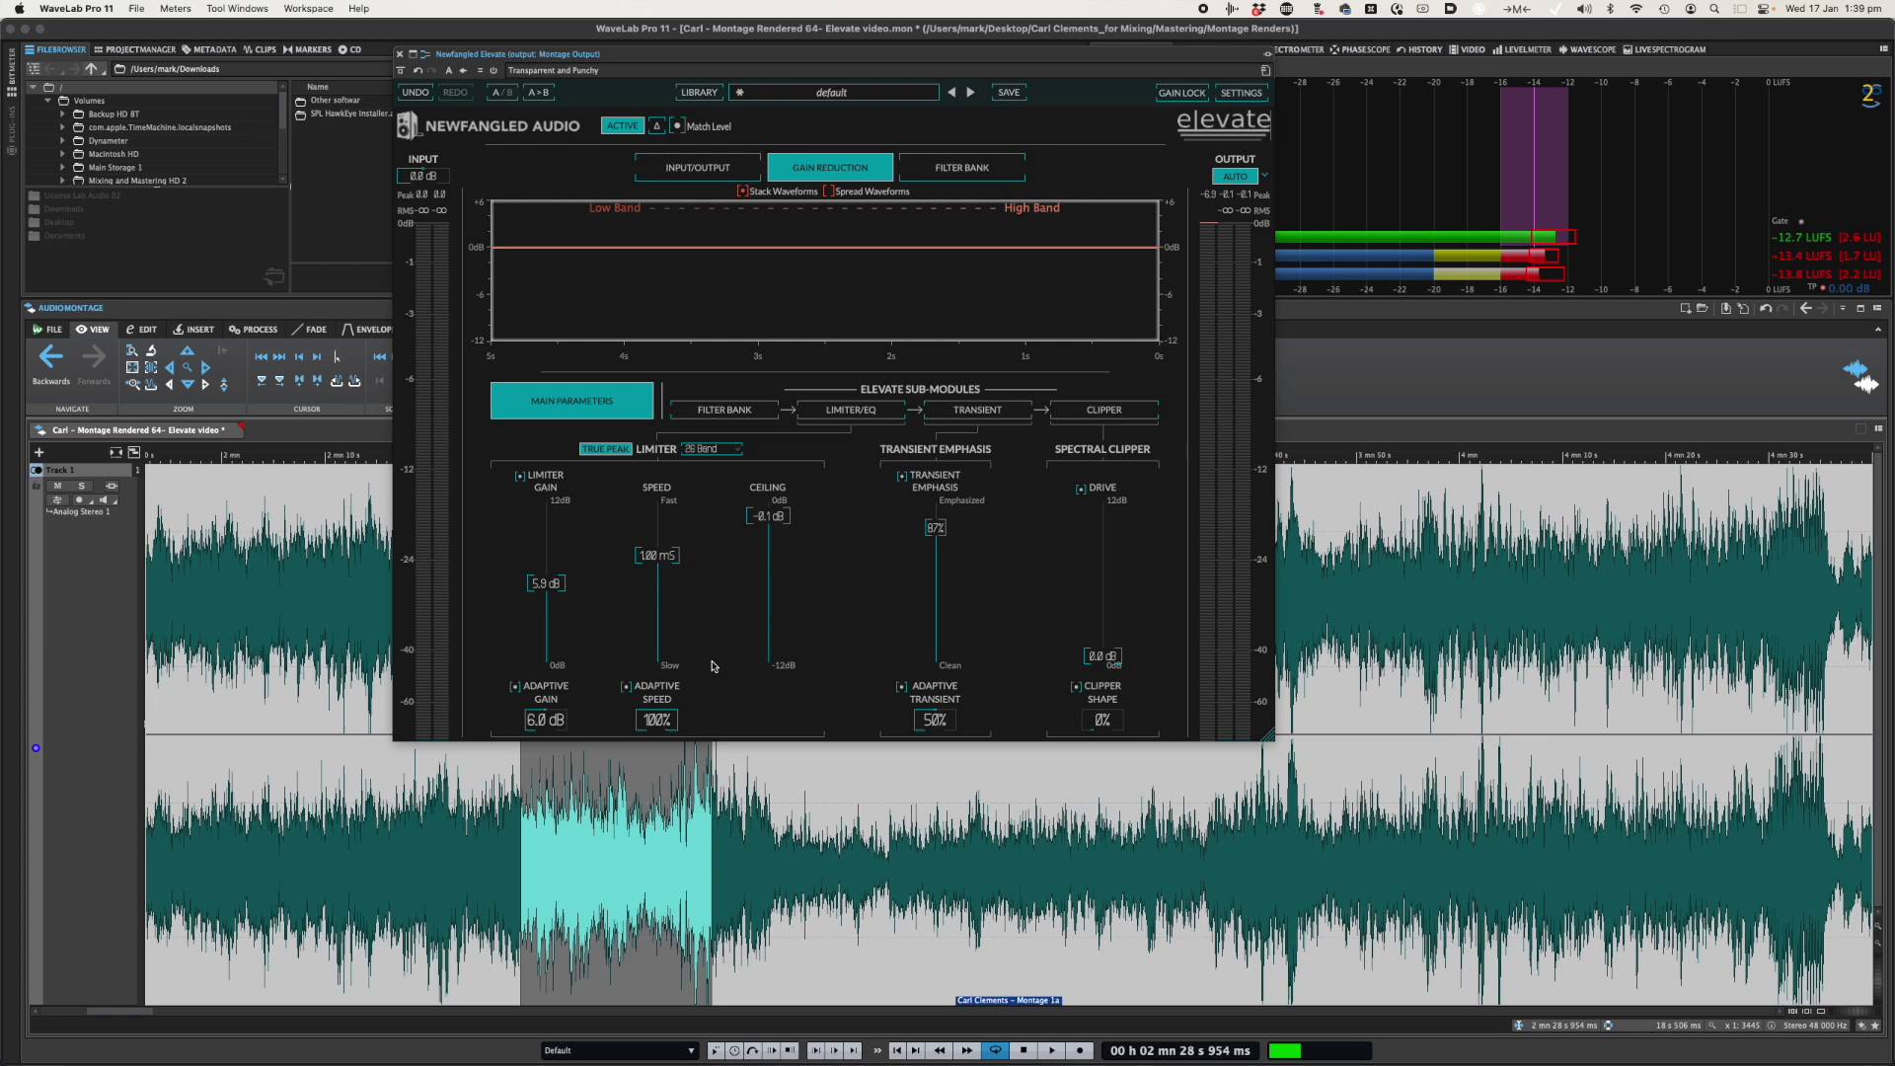
- Examine Adaptive Speed alongside the filter bank, view the transient emphasis per band, and return to the main parameters
{"action": "left_click", "coordinate": [625, 688]}
{"action": "left_click", "coordinate": [724, 415]}
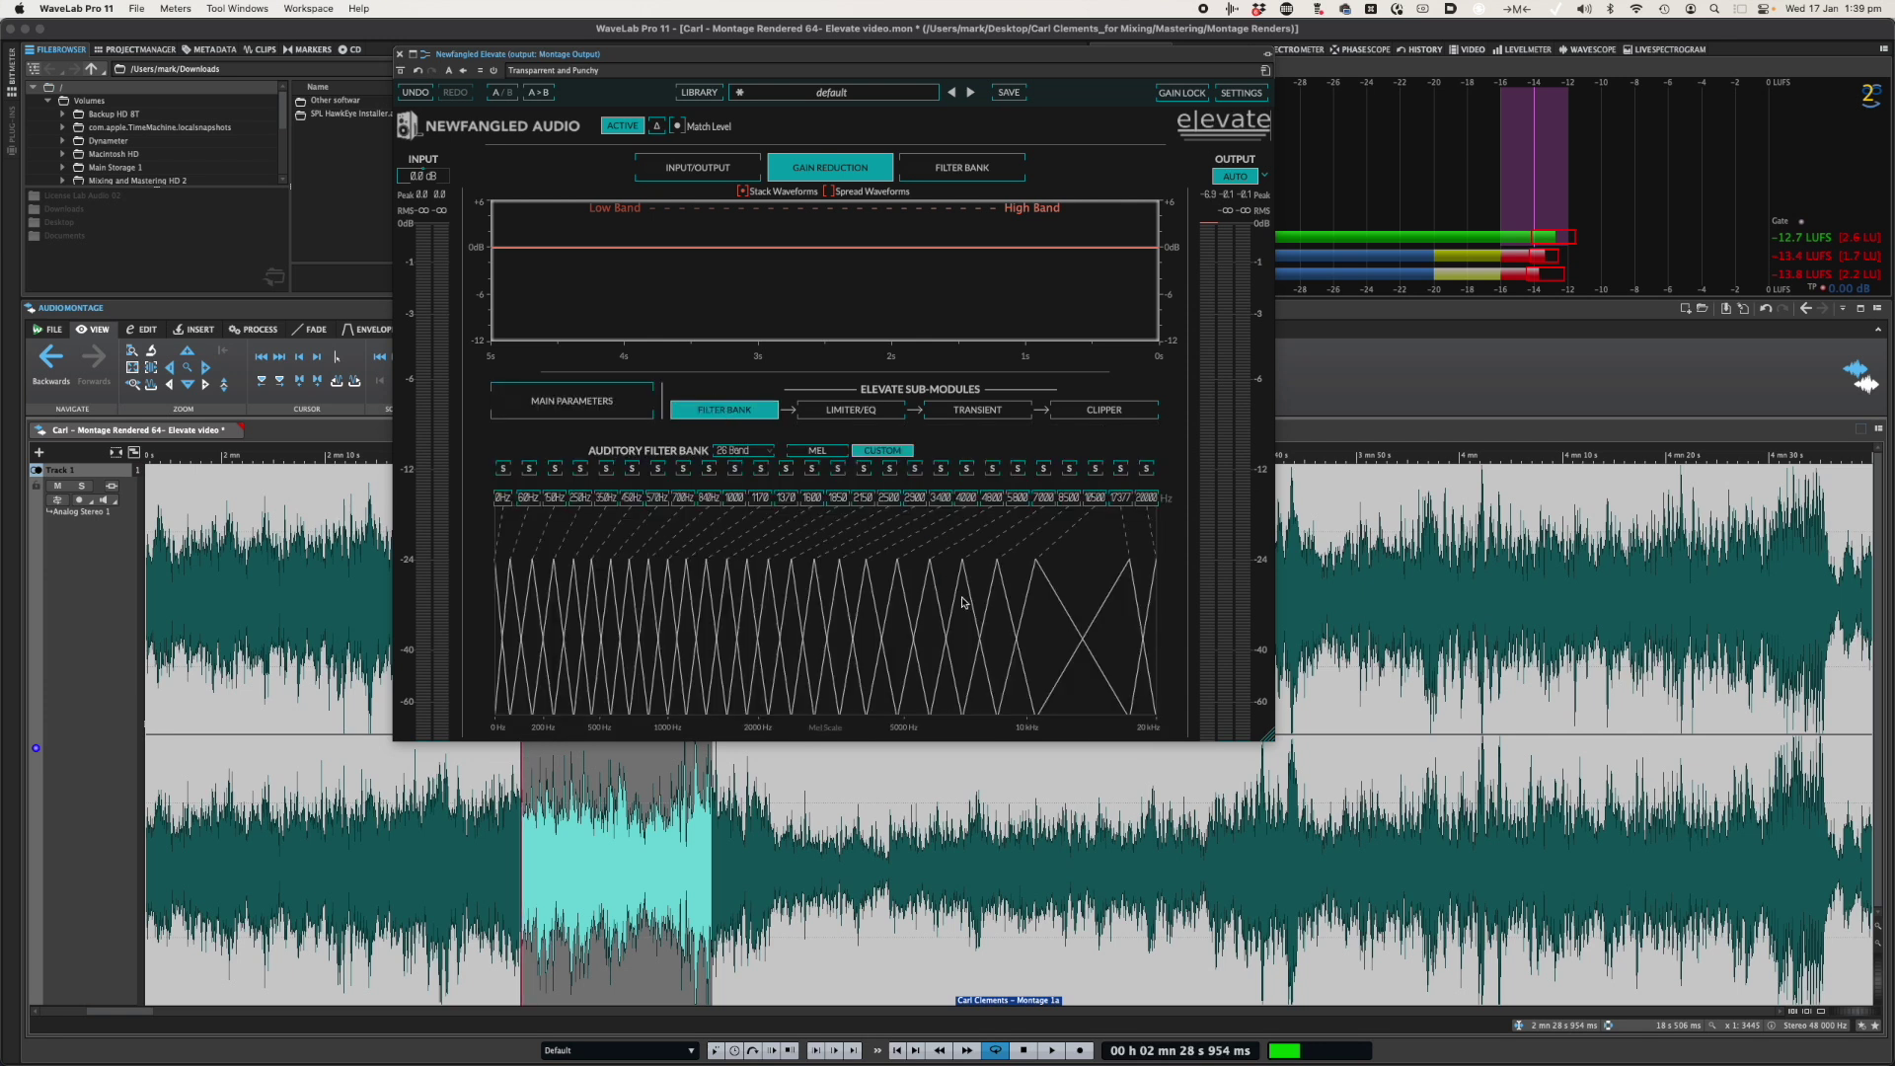
{"action": "left_click", "coordinate": [601, 406]}
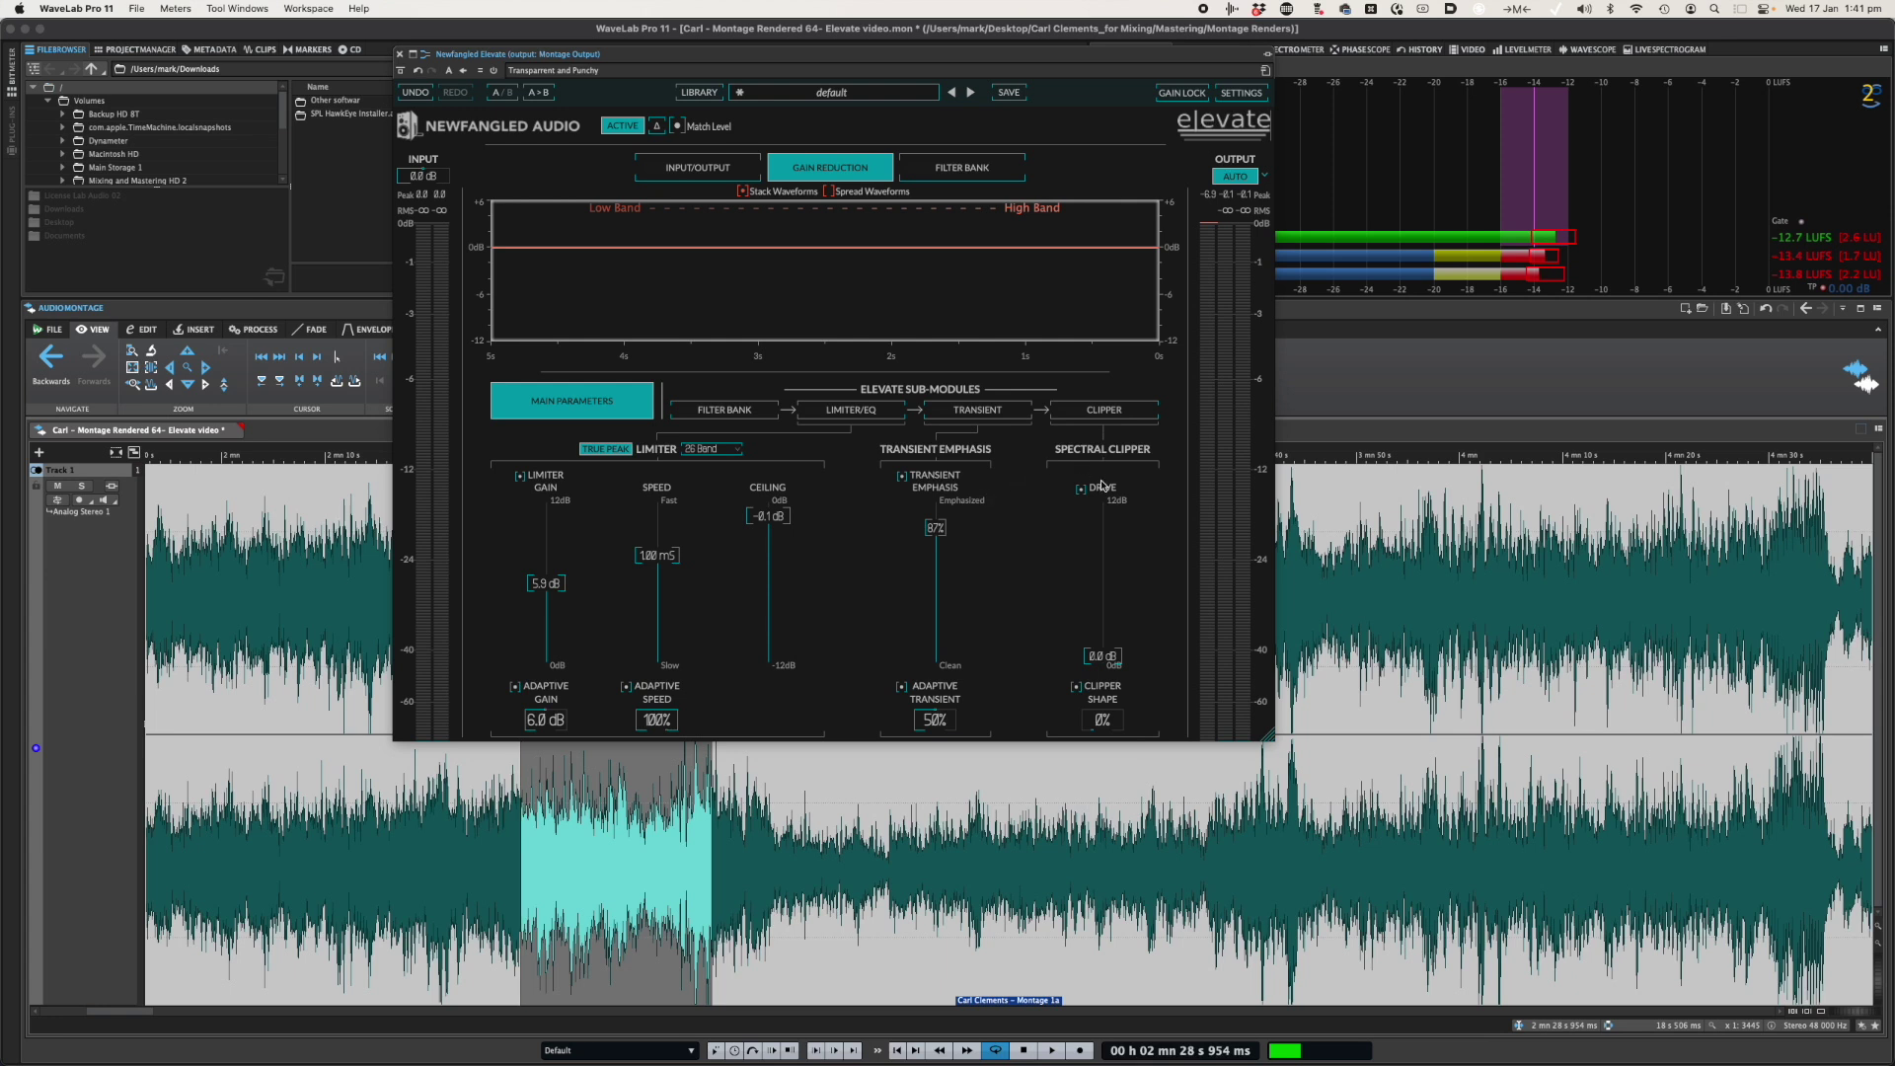
{"action": "left_click", "coordinate": [1016, 415]}
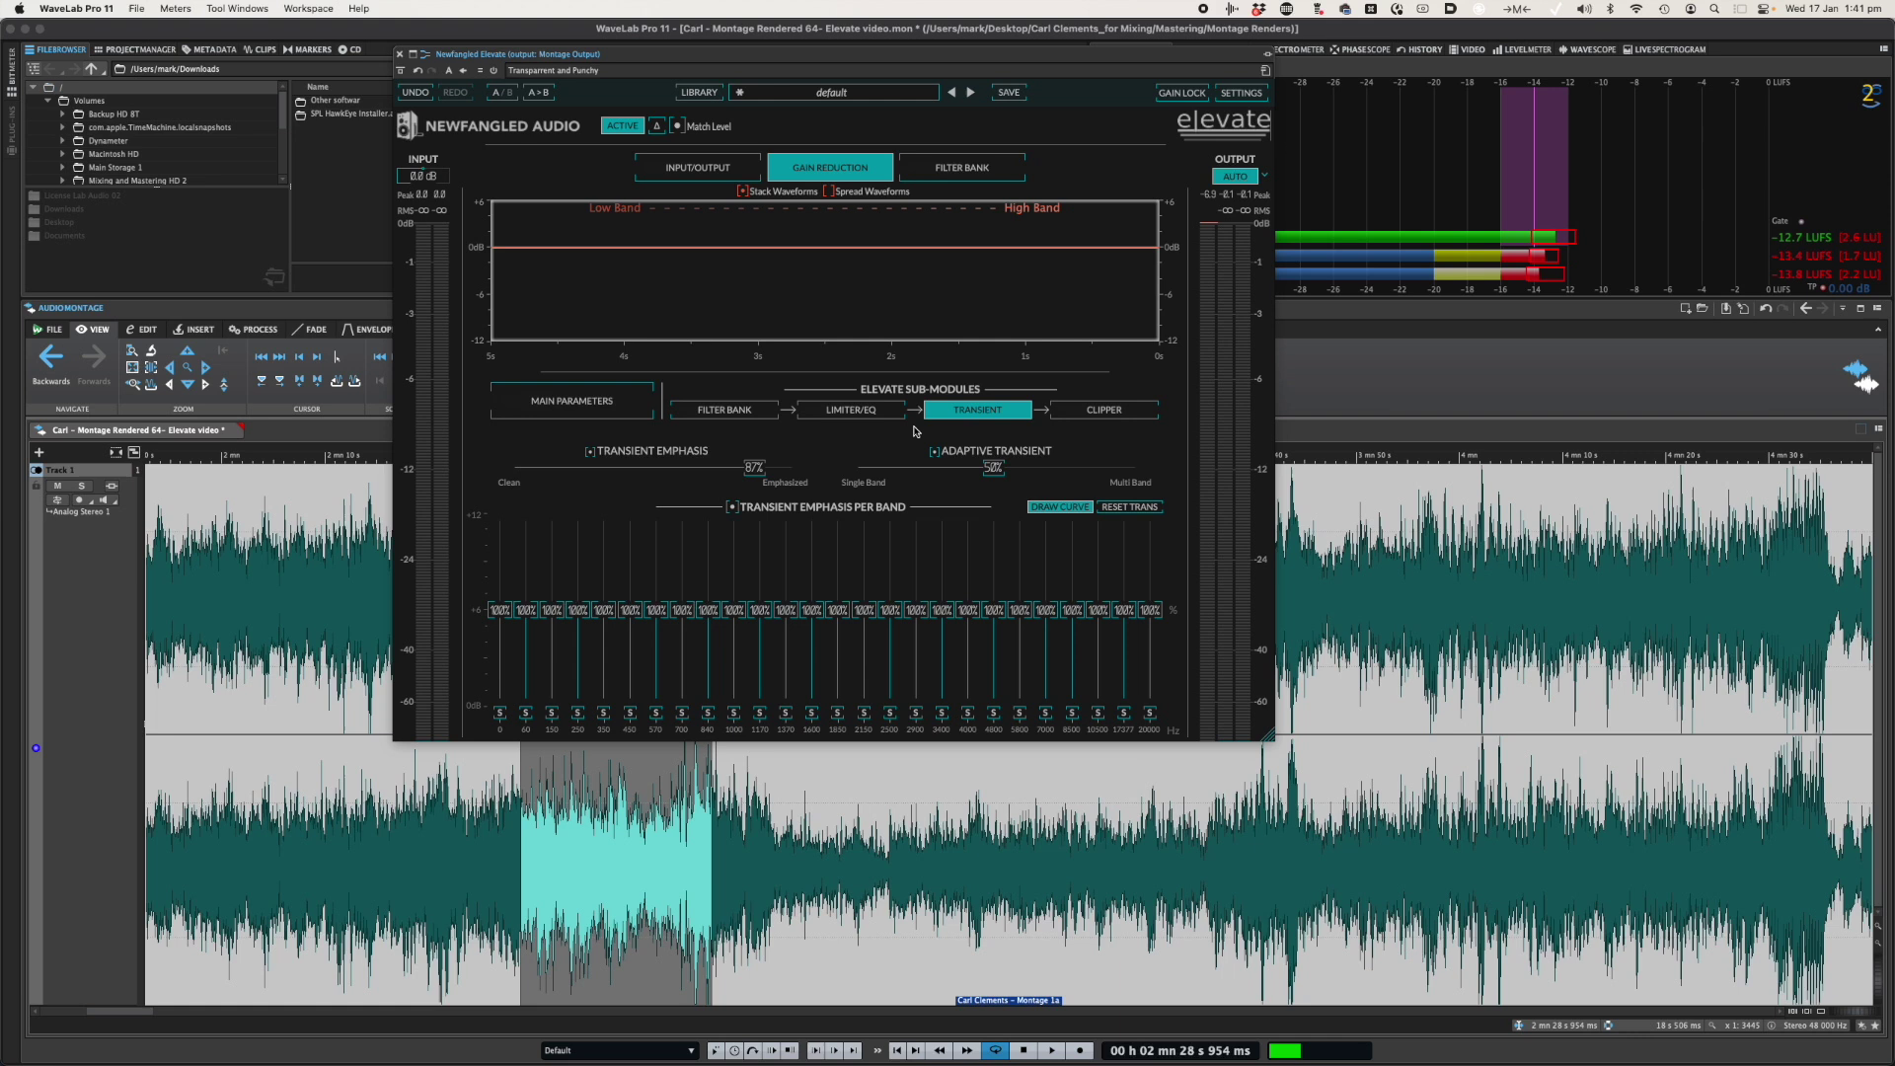
{"action": "left_click", "coordinate": [606, 414]}
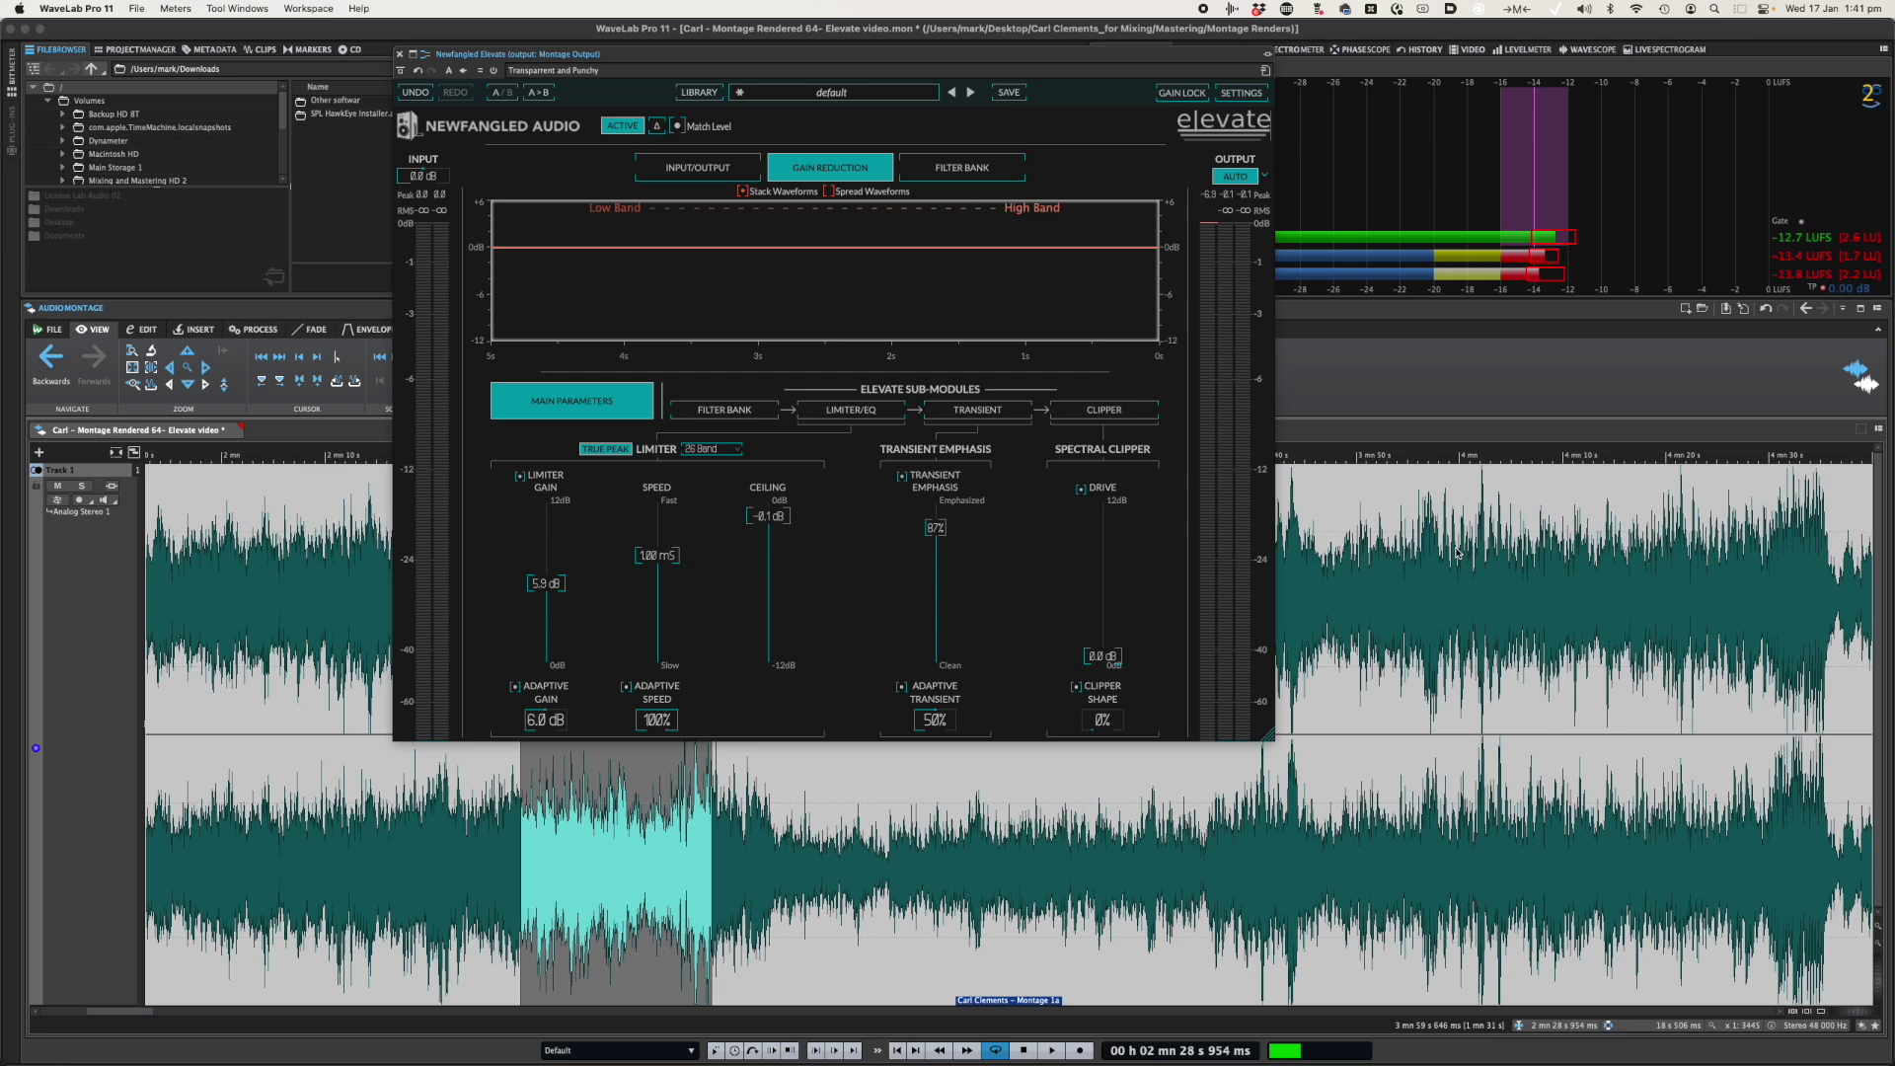
- Examine individual transients in the montage waveform up close and compare them with the overall dynamics of the songs
{"action": "scroll", "coordinate": [1461, 558], "scroll_direction": "up", "scroll_amount": 10}
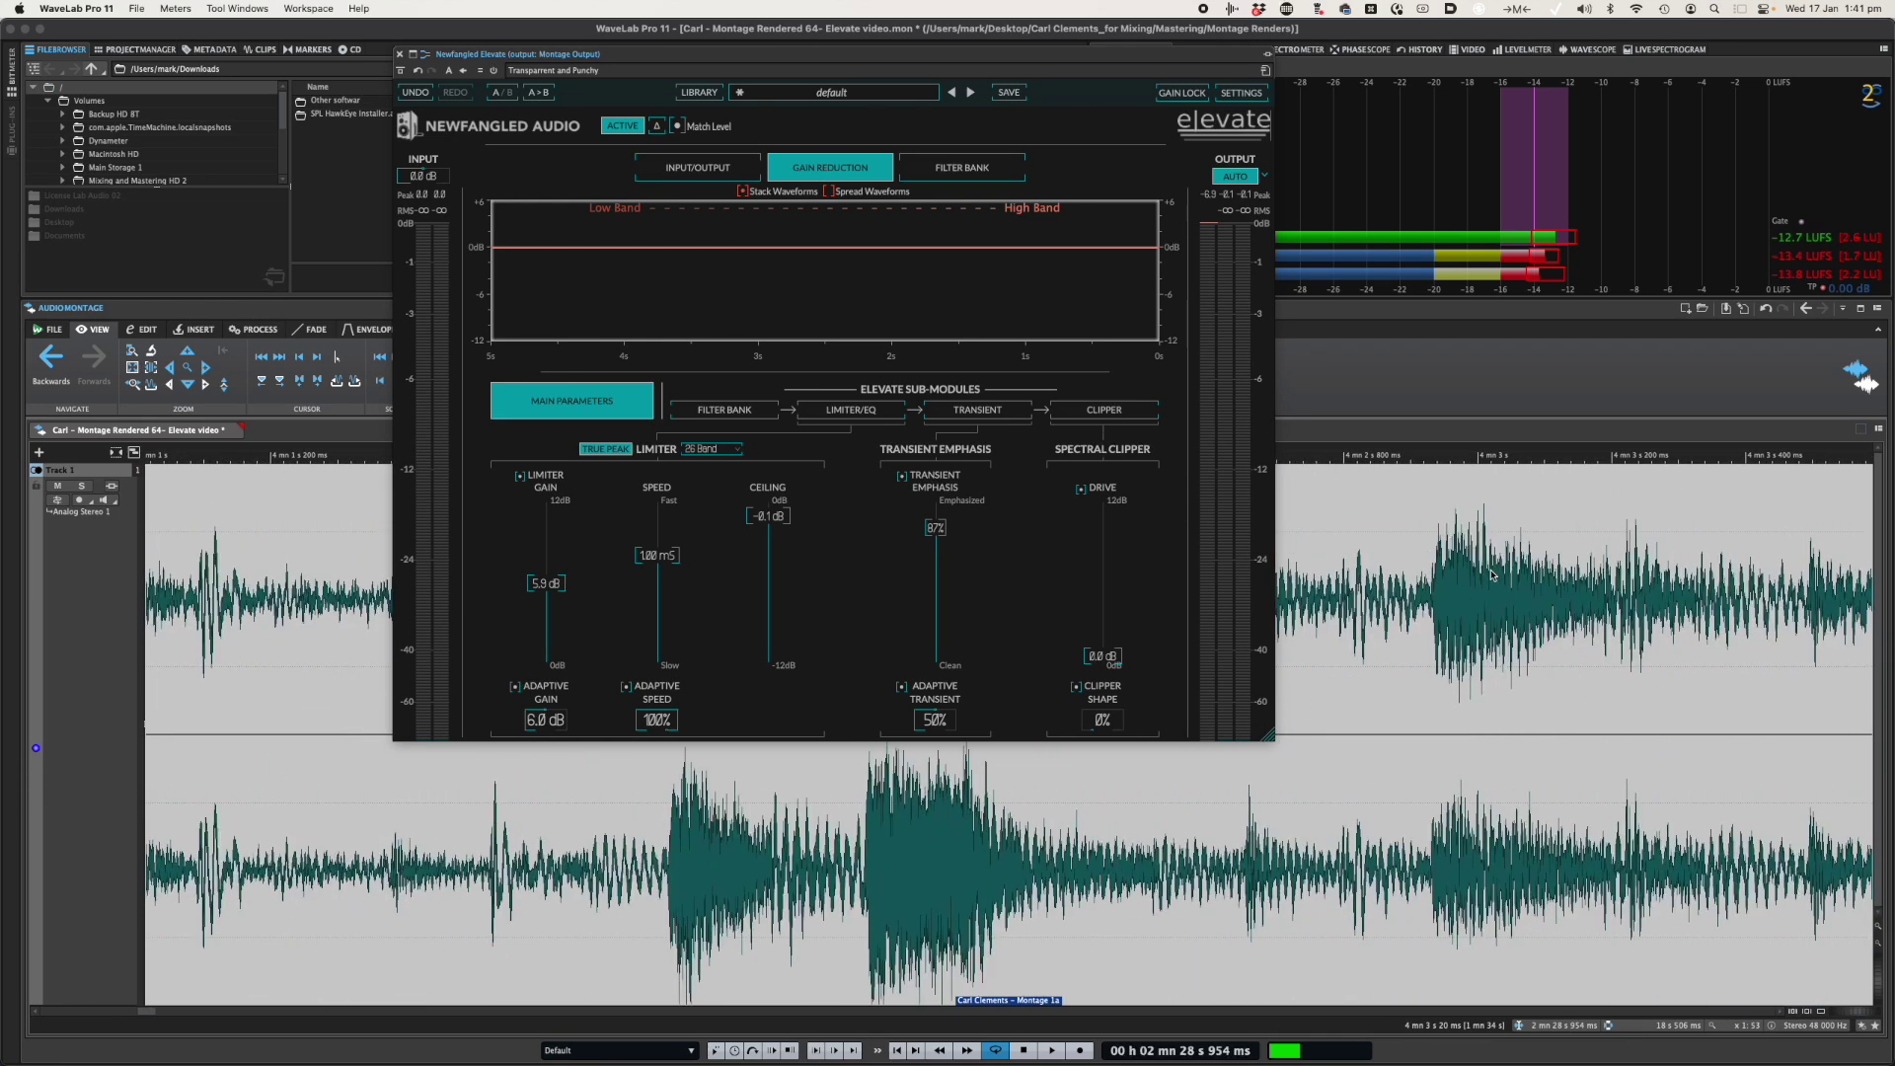
{"action": "scroll", "coordinate": [1492, 575], "scroll_direction": "up", "scroll_amount": 3}
{"action": "scroll", "coordinate": [1492, 576], "scroll_direction": "left", "scroll_amount": 10}
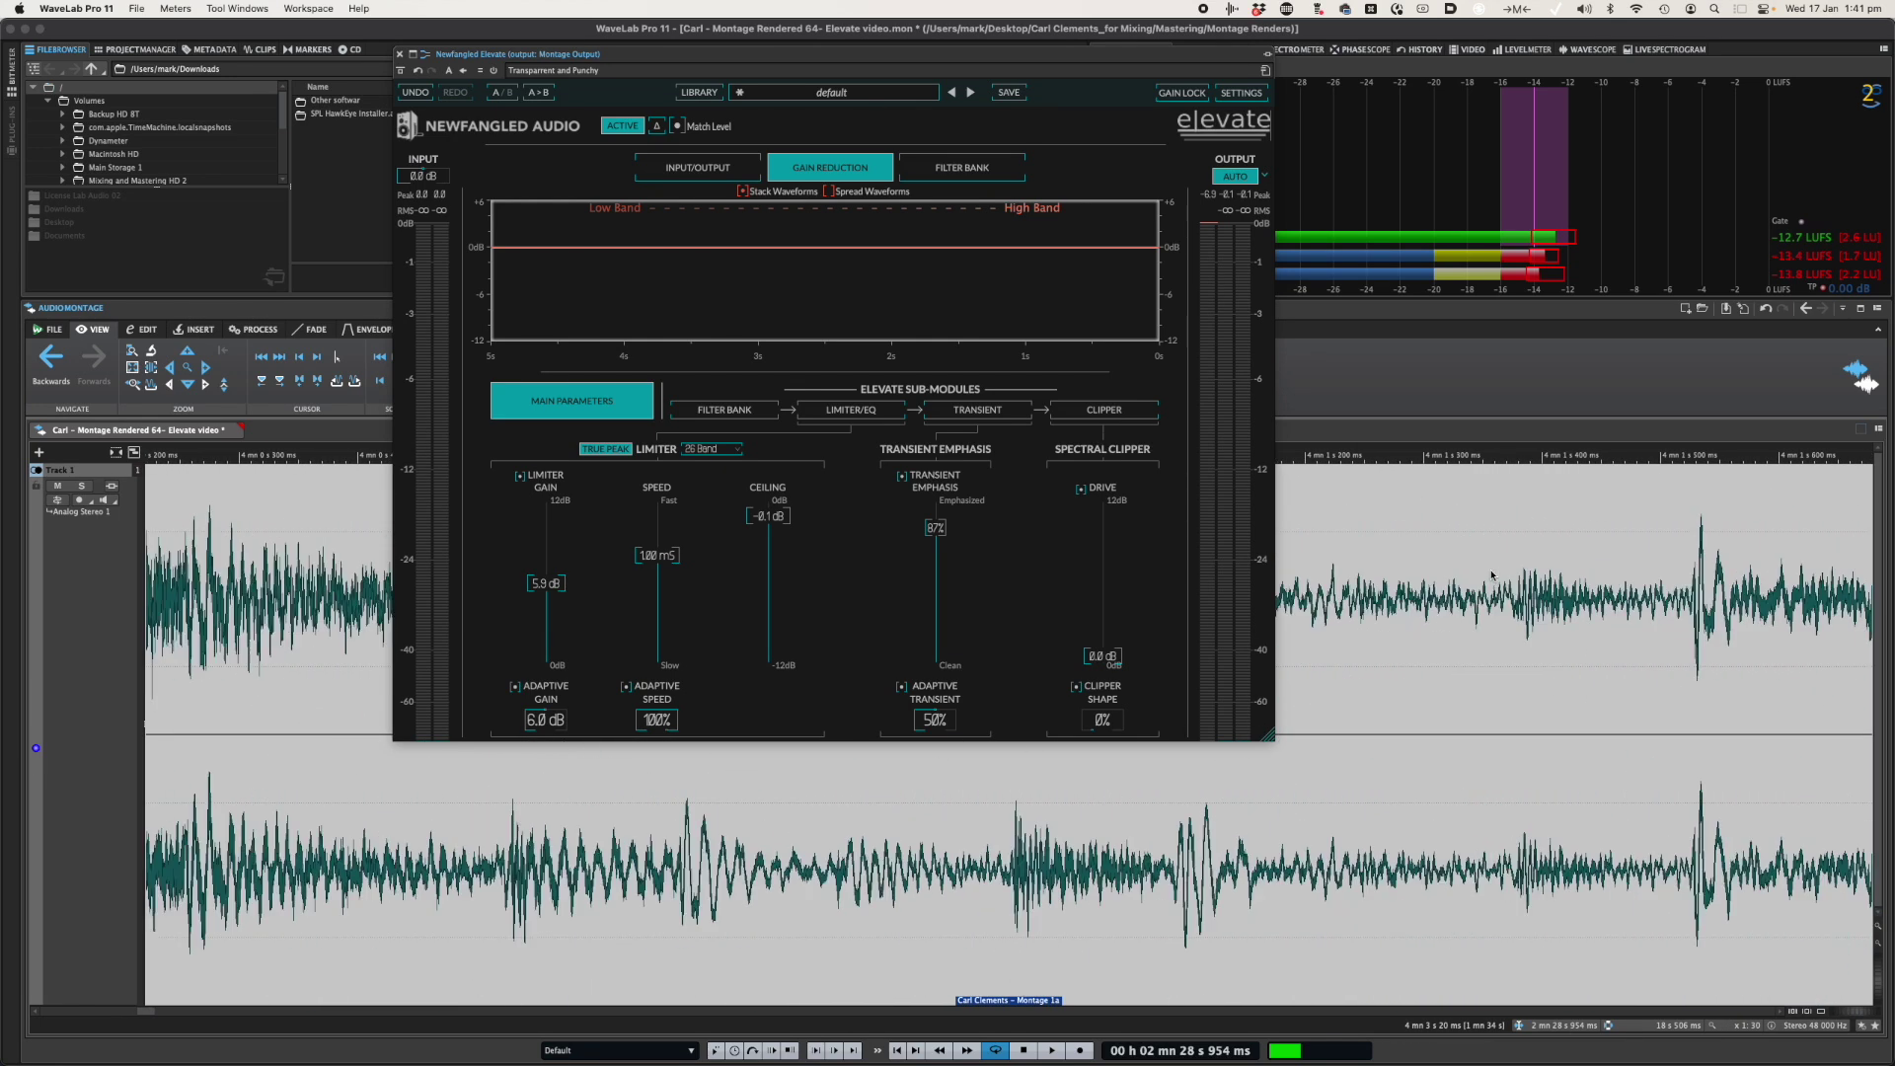
{"action": "scroll", "coordinate": [1491, 575], "scroll_direction": "right", "scroll_amount": 2}
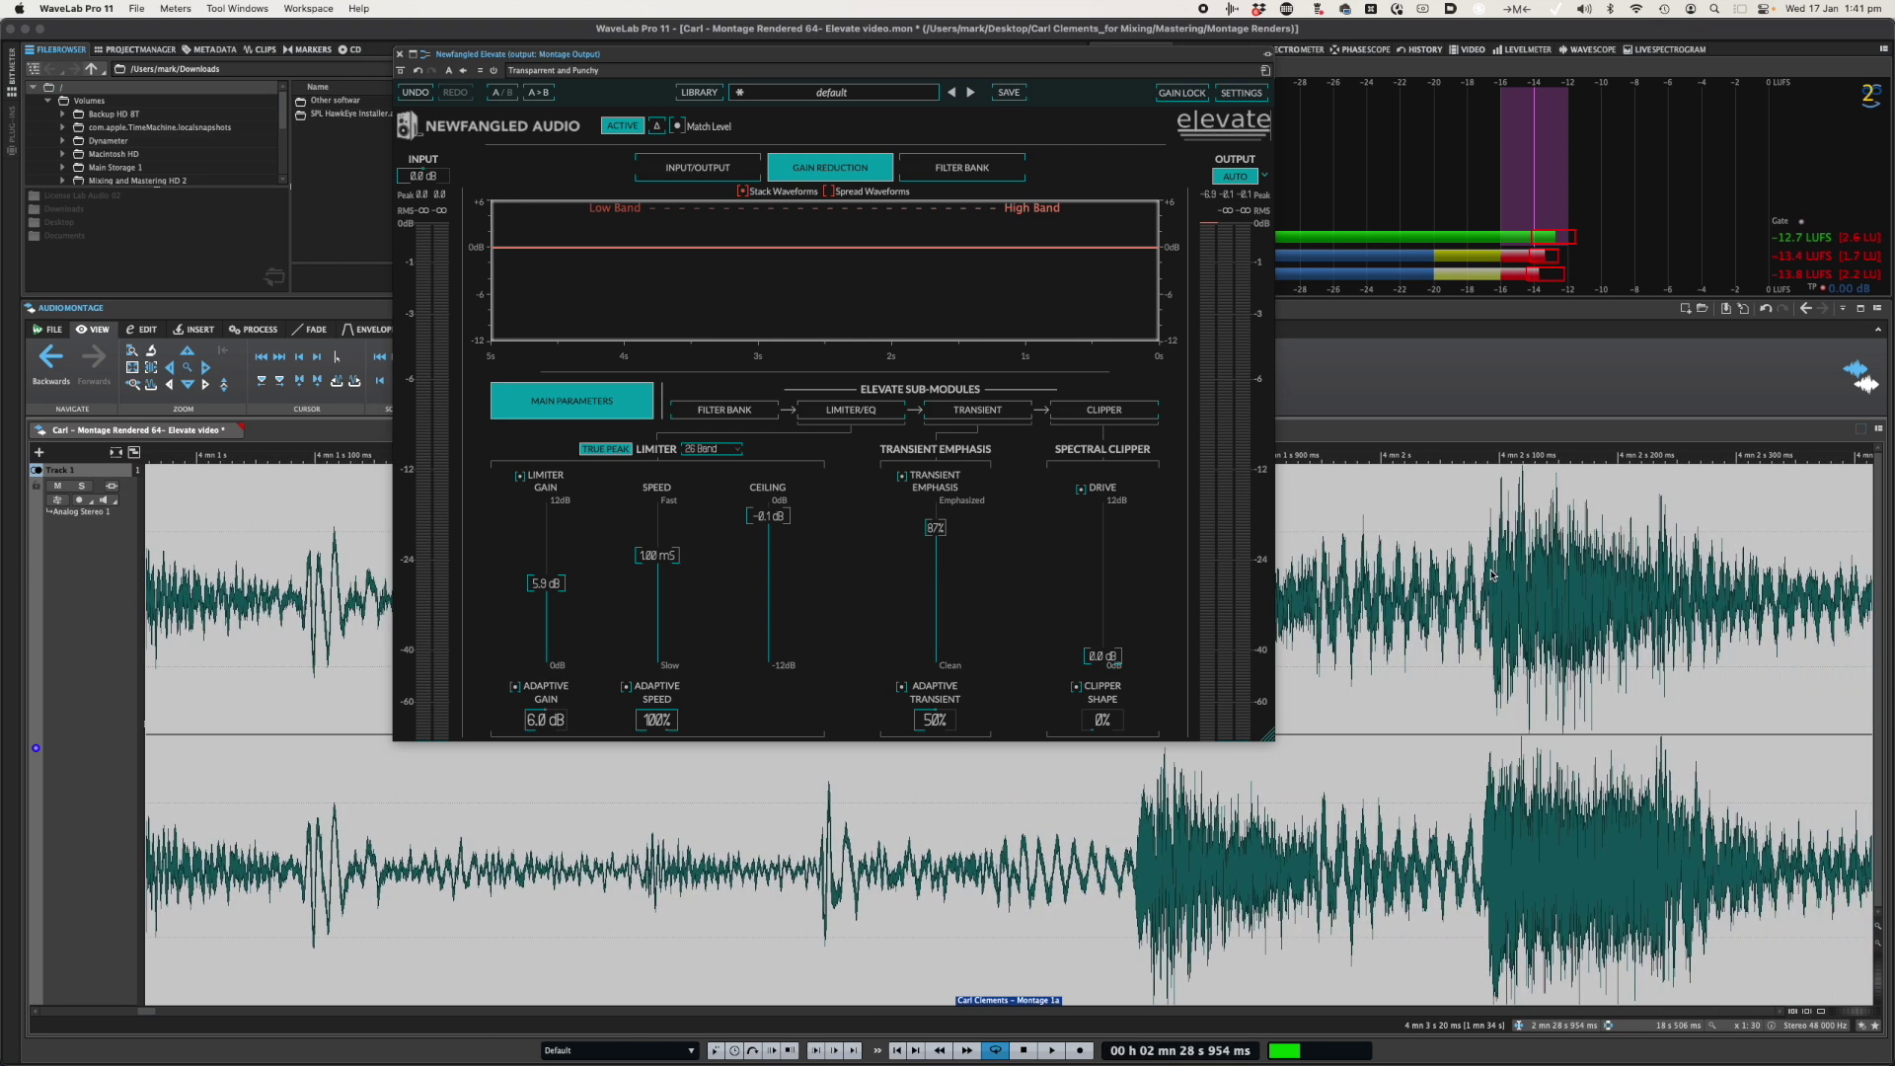
{"action": "scroll", "coordinate": [1517, 510], "scroll_direction": "up", "scroll_amount": 5}
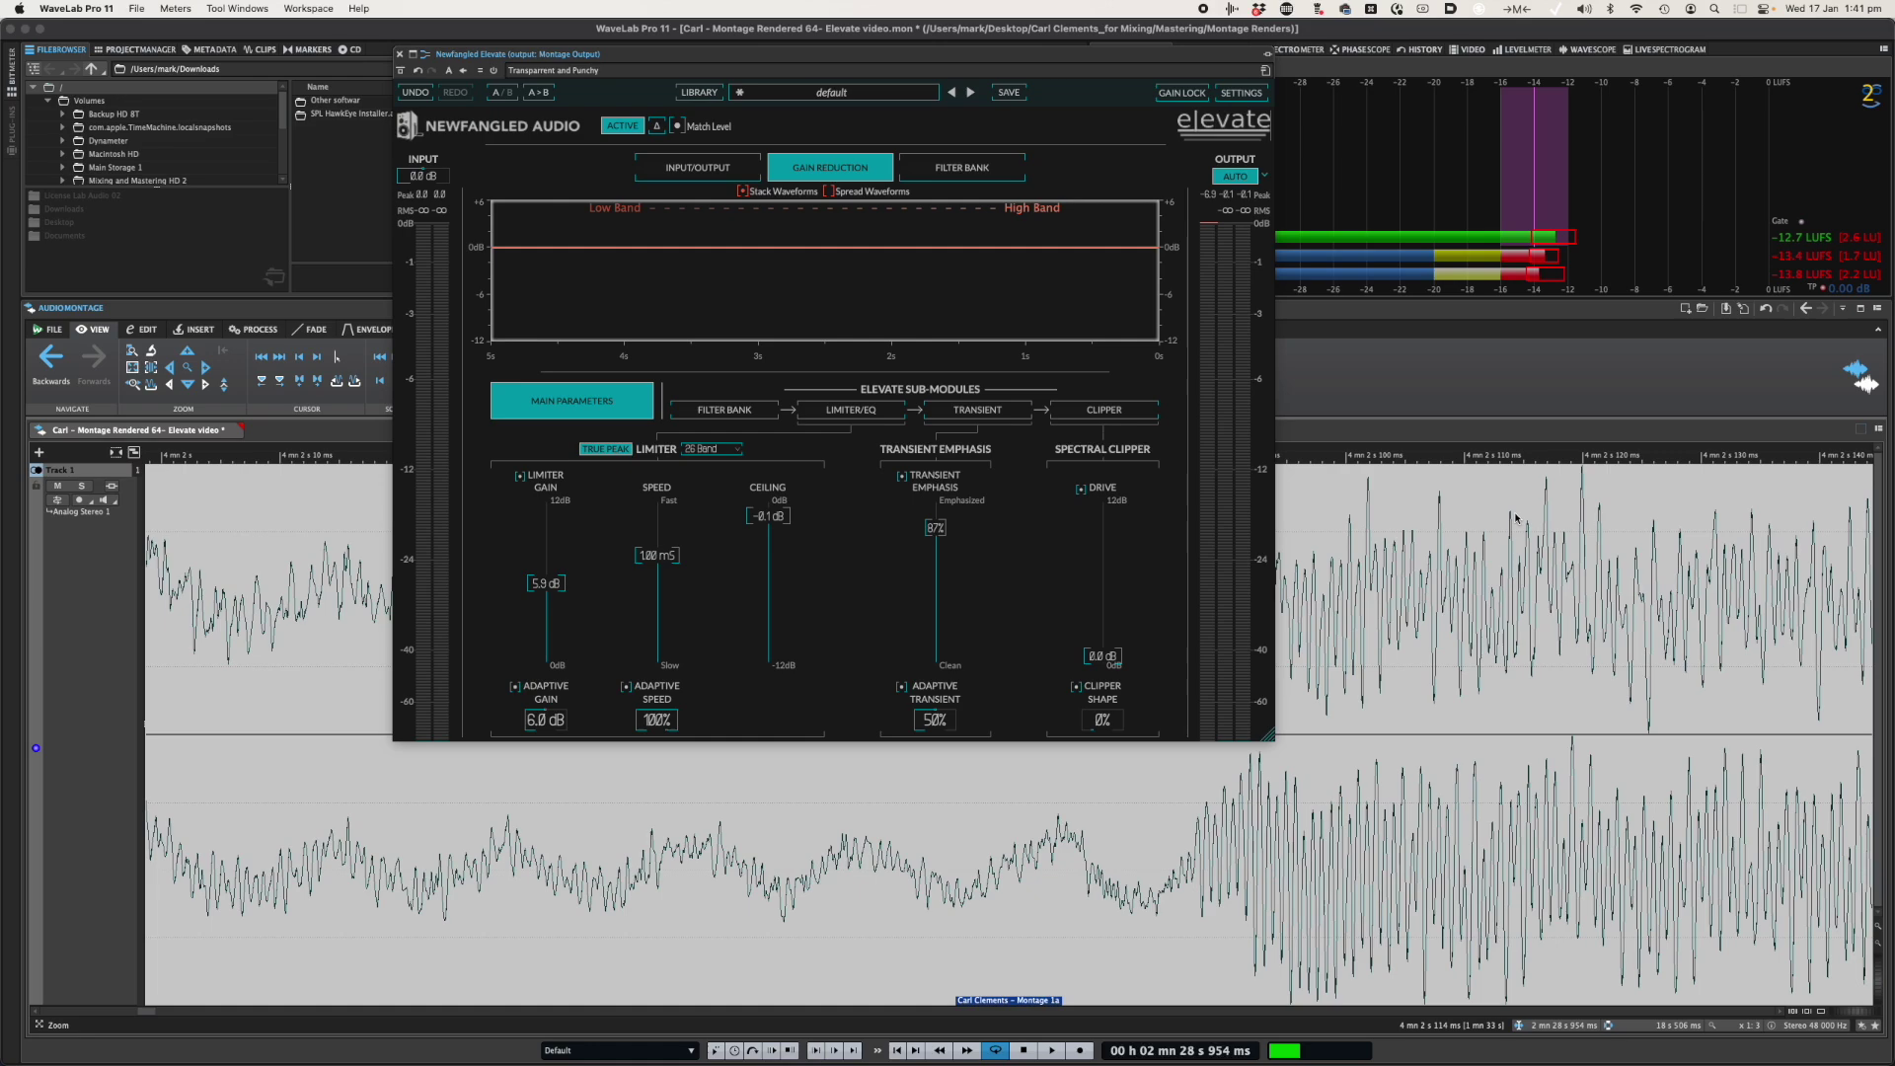
{"action": "scroll", "coordinate": [1516, 517], "scroll_direction": "down", "scroll_amount": 15}
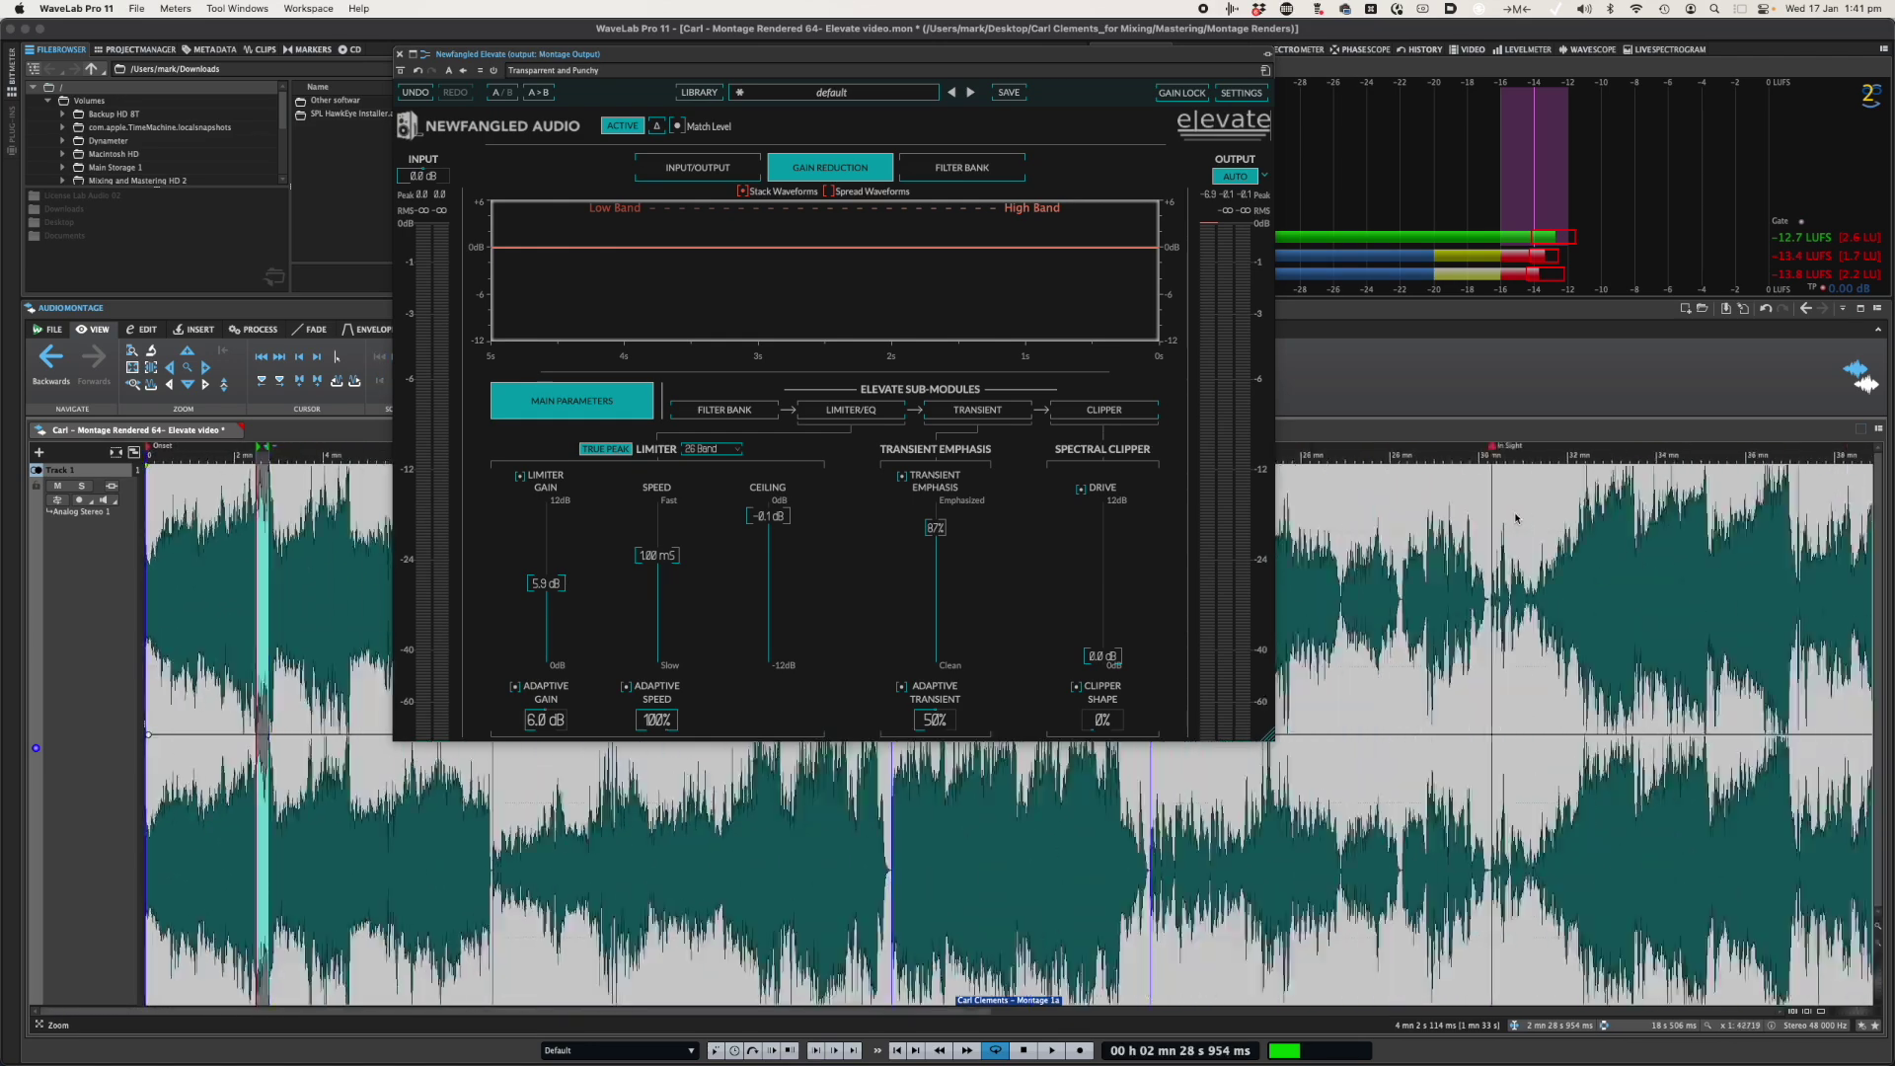
{"action": "scroll", "coordinate": [1517, 517], "scroll_direction": "down", "scroll_amount": 1}
{"action": "scroll", "coordinate": [1516, 516], "scroll_direction": "up", "scroll_amount": 2}
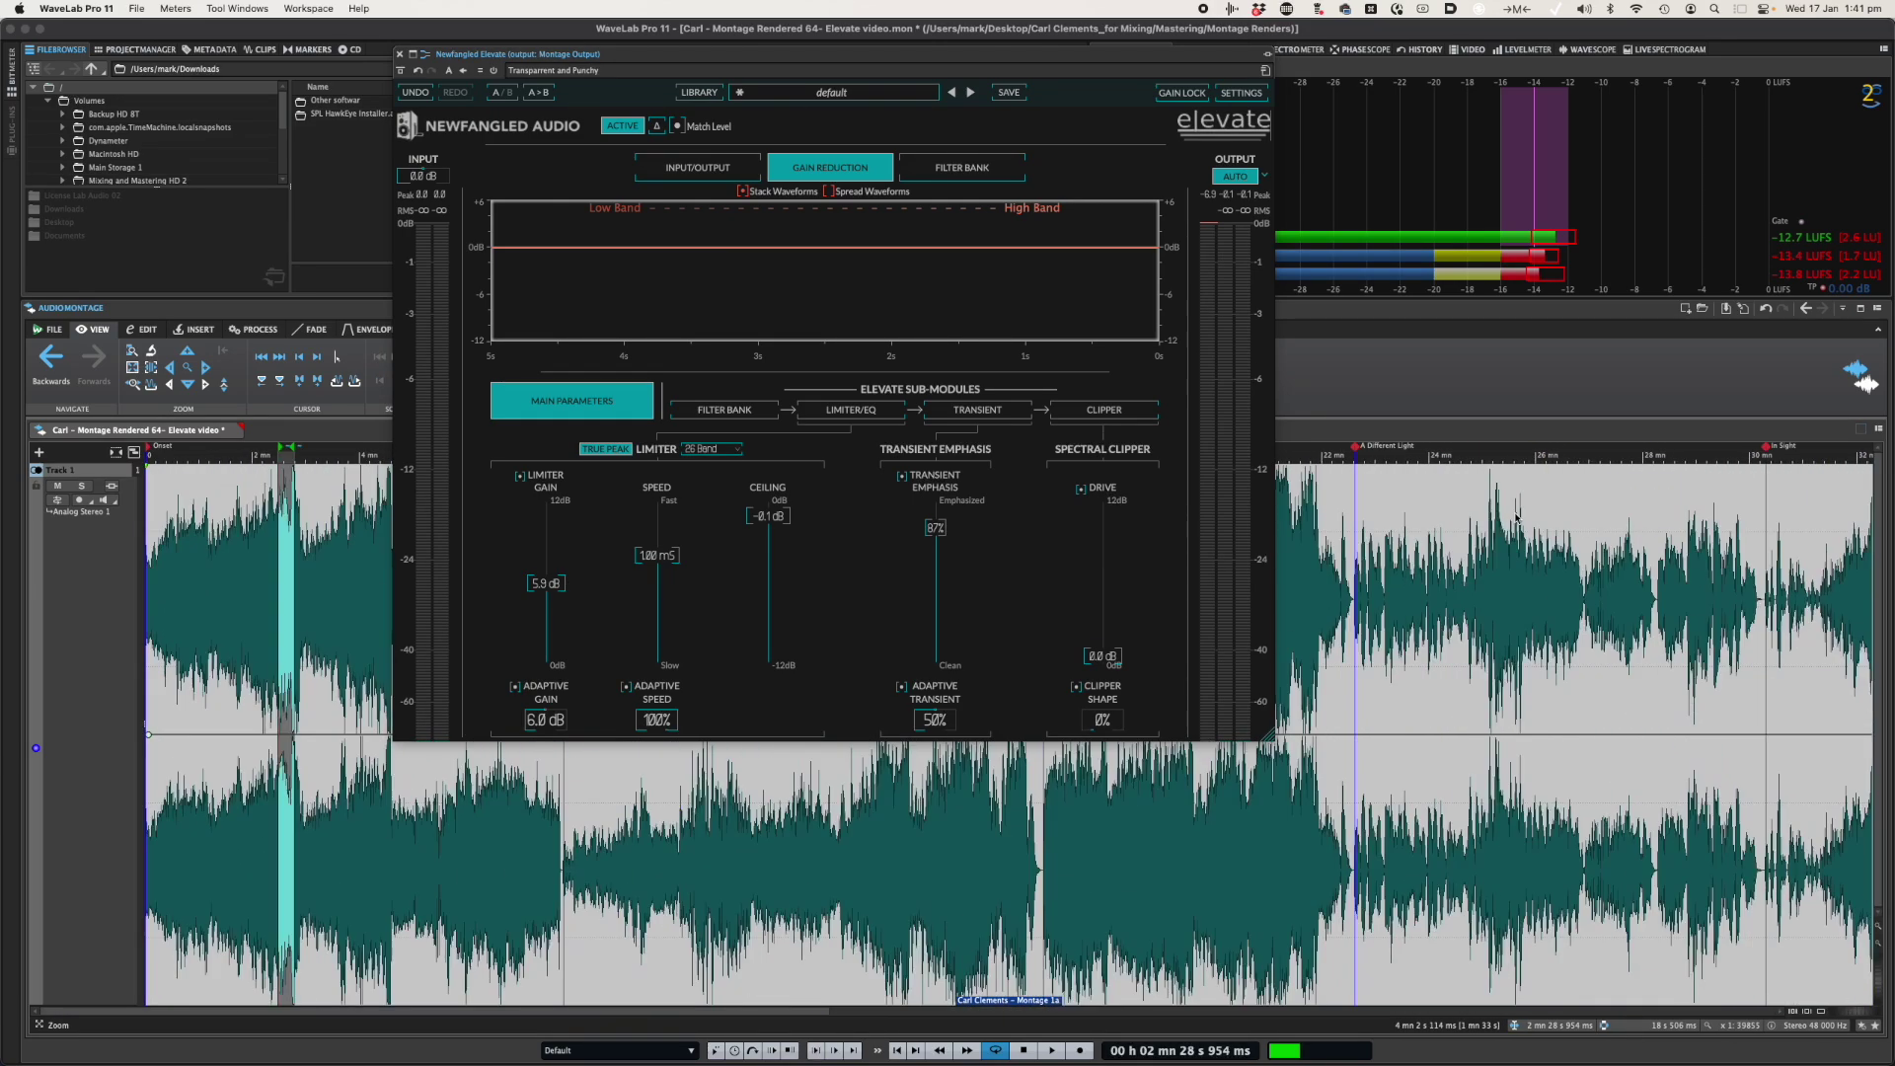
{"action": "scroll", "coordinate": [218, 600], "scroll_direction": "up", "scroll_amount": 2}
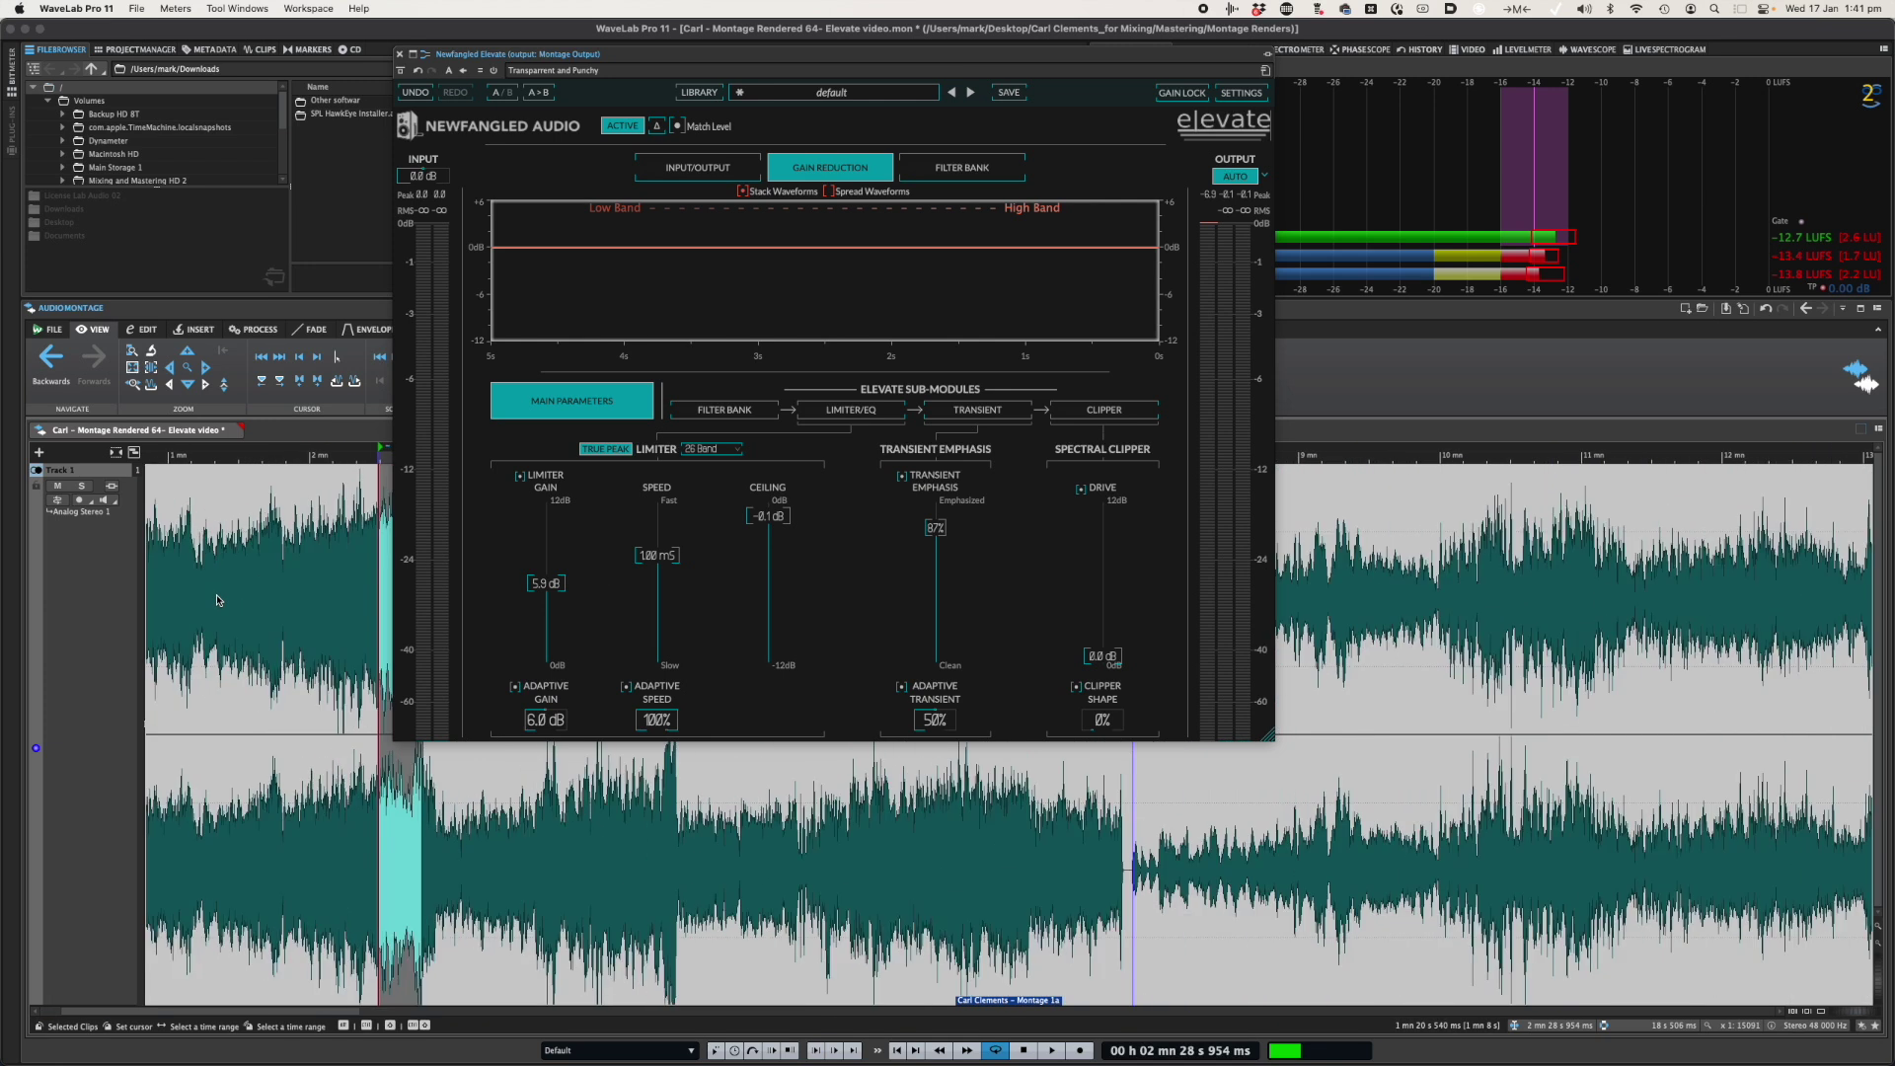
{"action": "scroll", "coordinate": [218, 600], "scroll_direction": "up", "scroll_amount": 1}
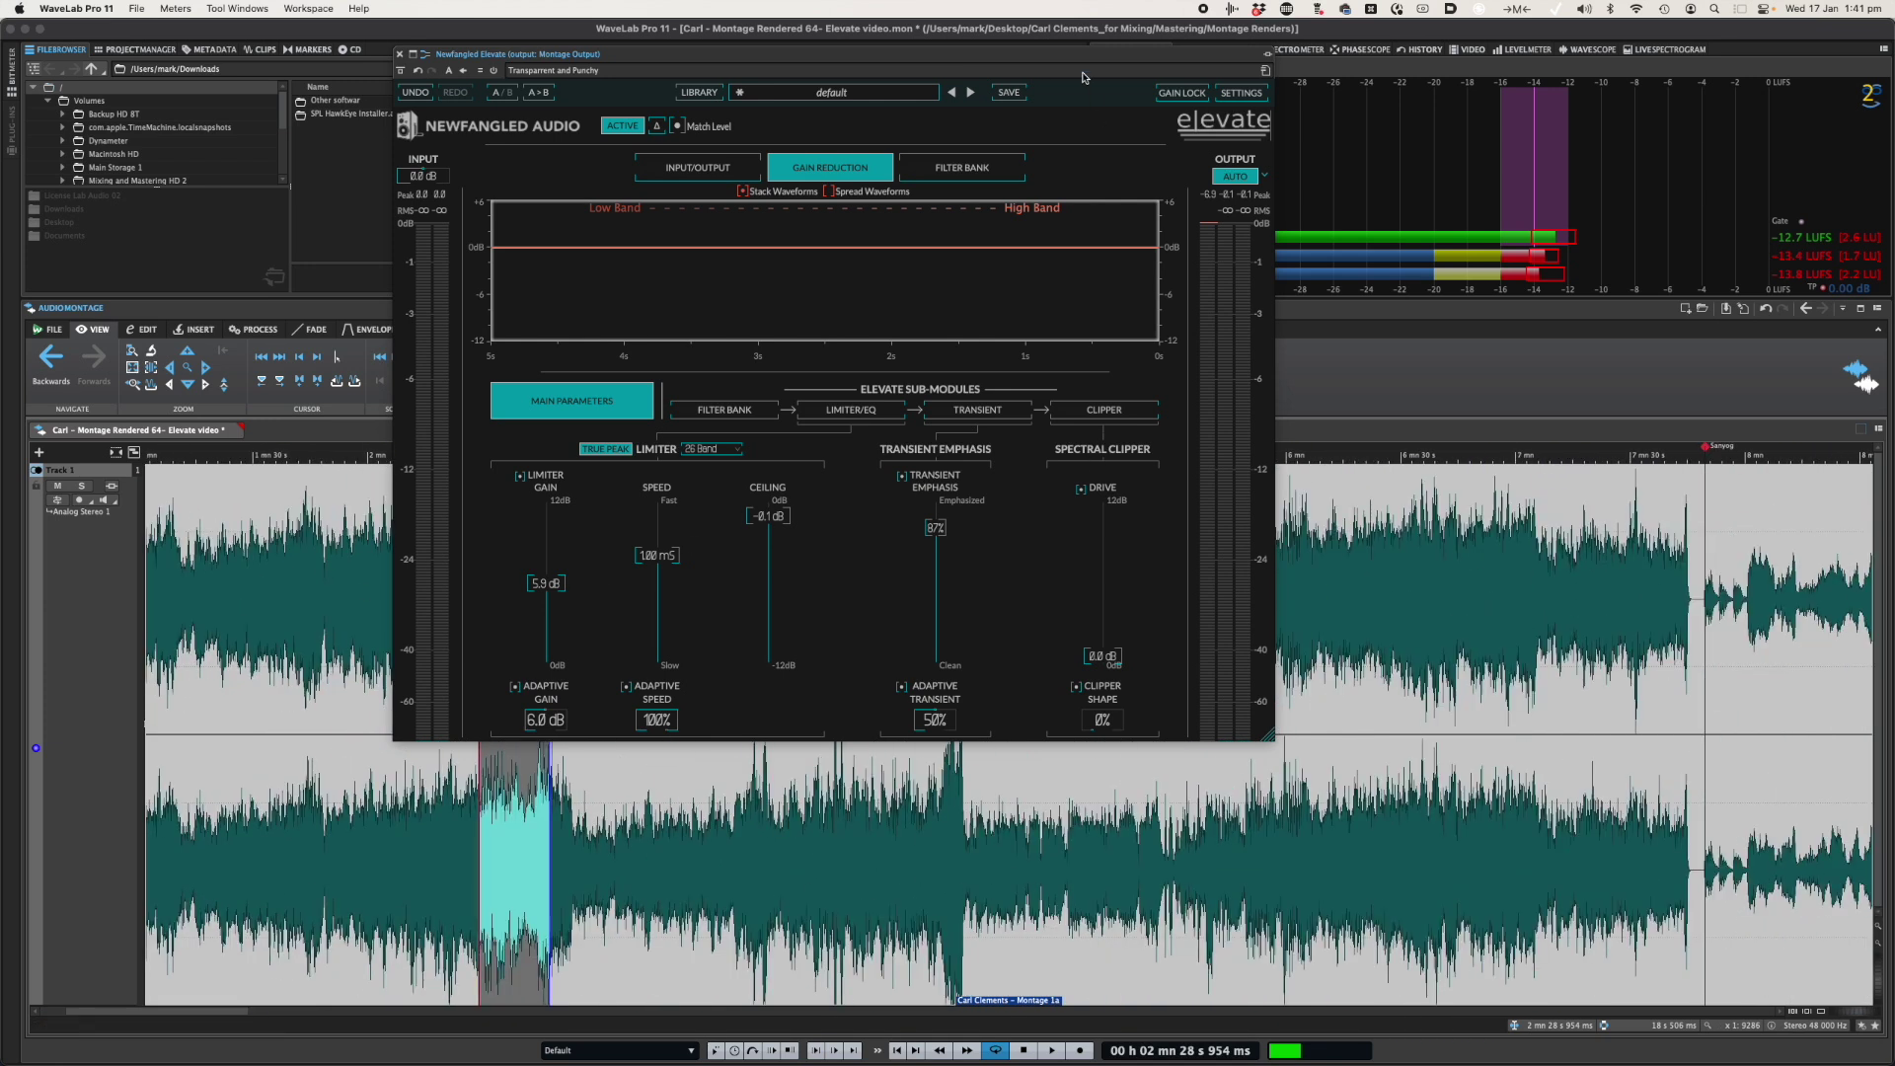
- Move the Elevate window aside, view the Limiter/EQ and Filter Bank sub-modules, and return to the main parameters
{"action": "left_click_drag", "start_coordinate": [1075, 56], "coordinate": [1224, 49]}
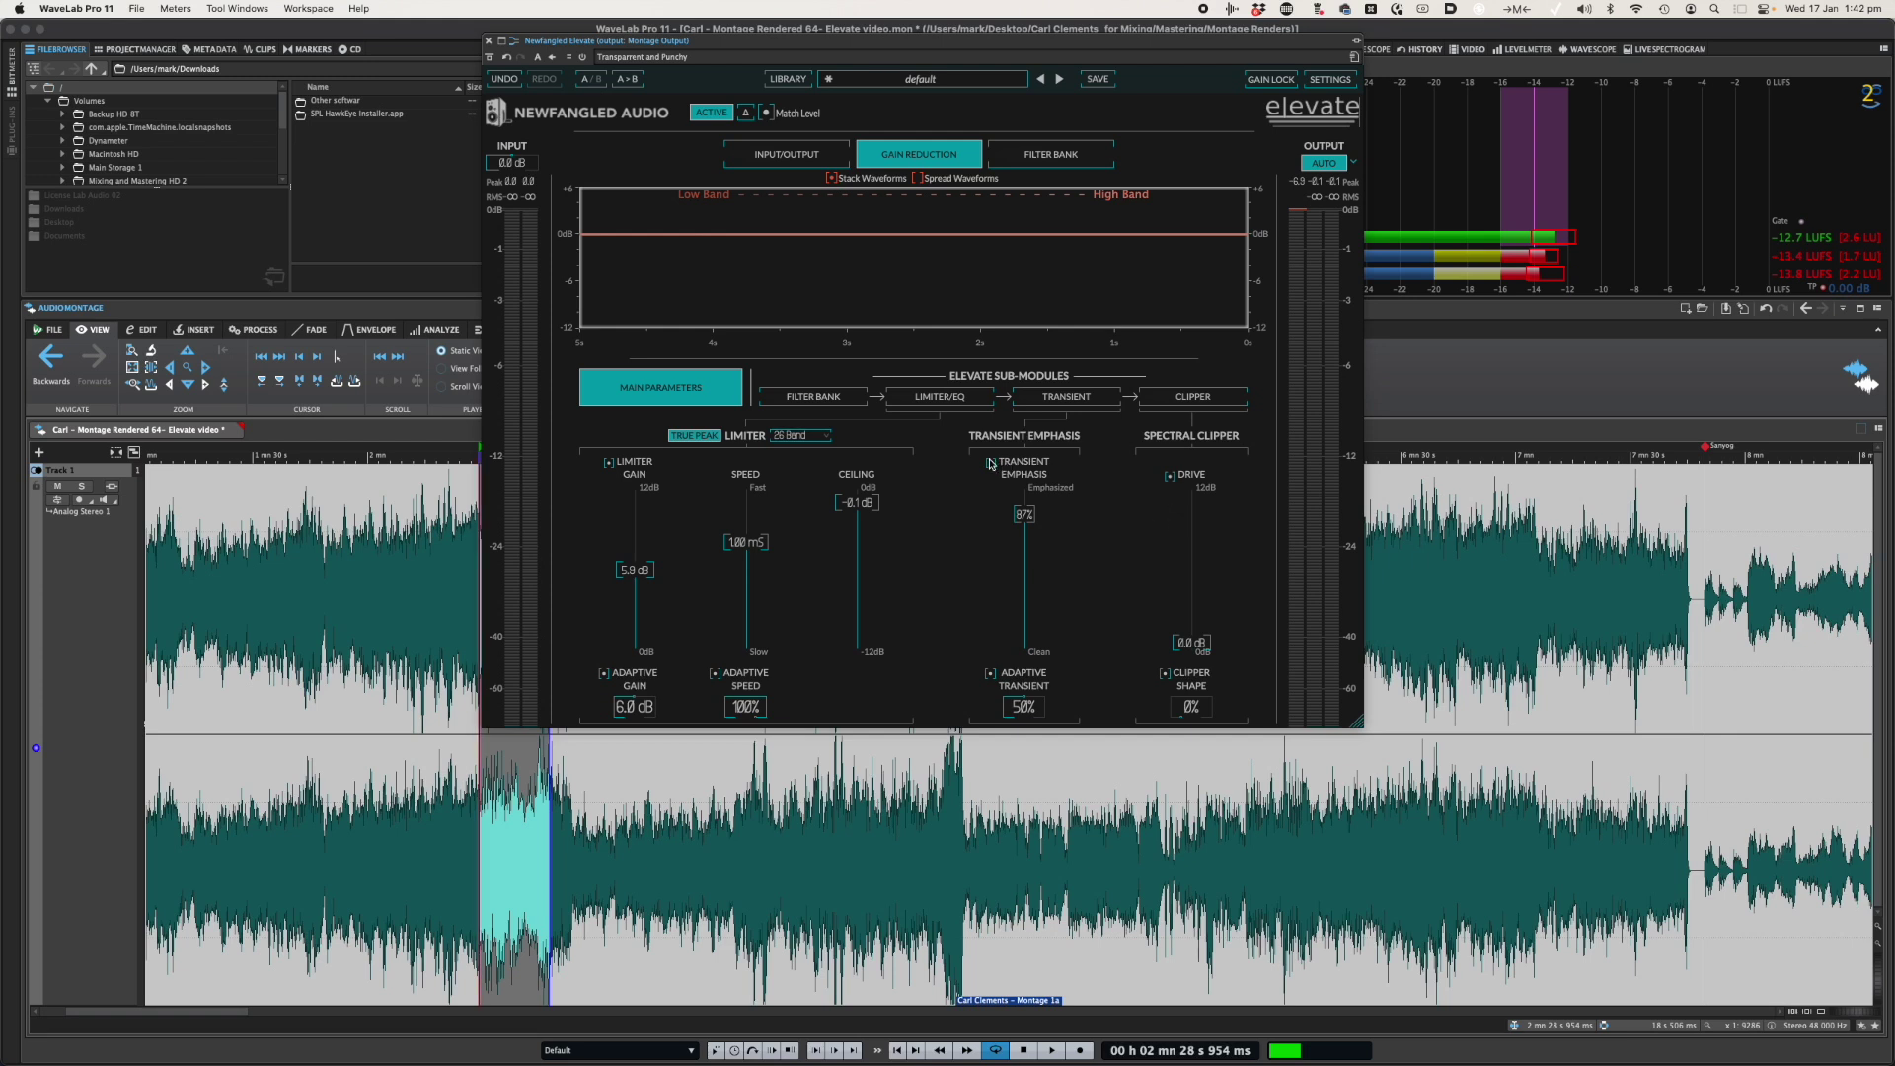
{"action": "left_click", "coordinate": [948, 398]}
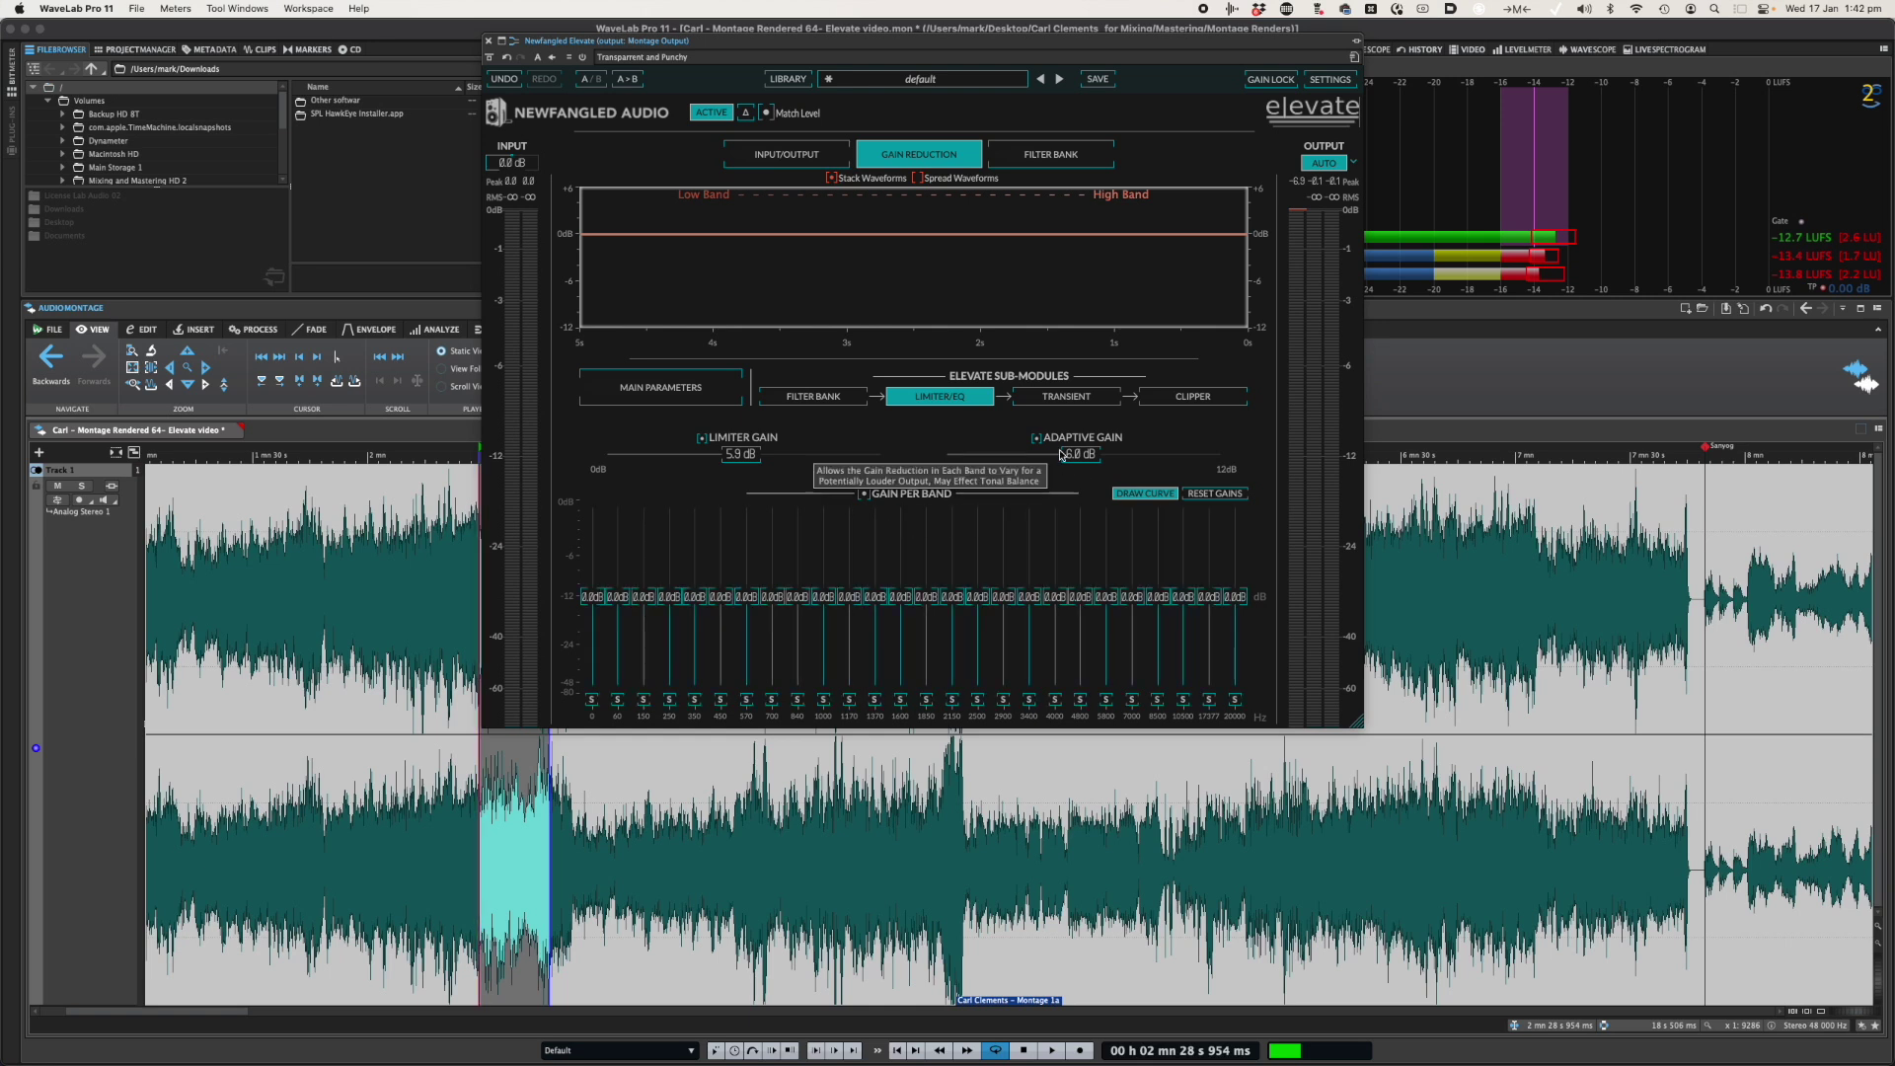
{"action": "left_click", "coordinate": [818, 396]}
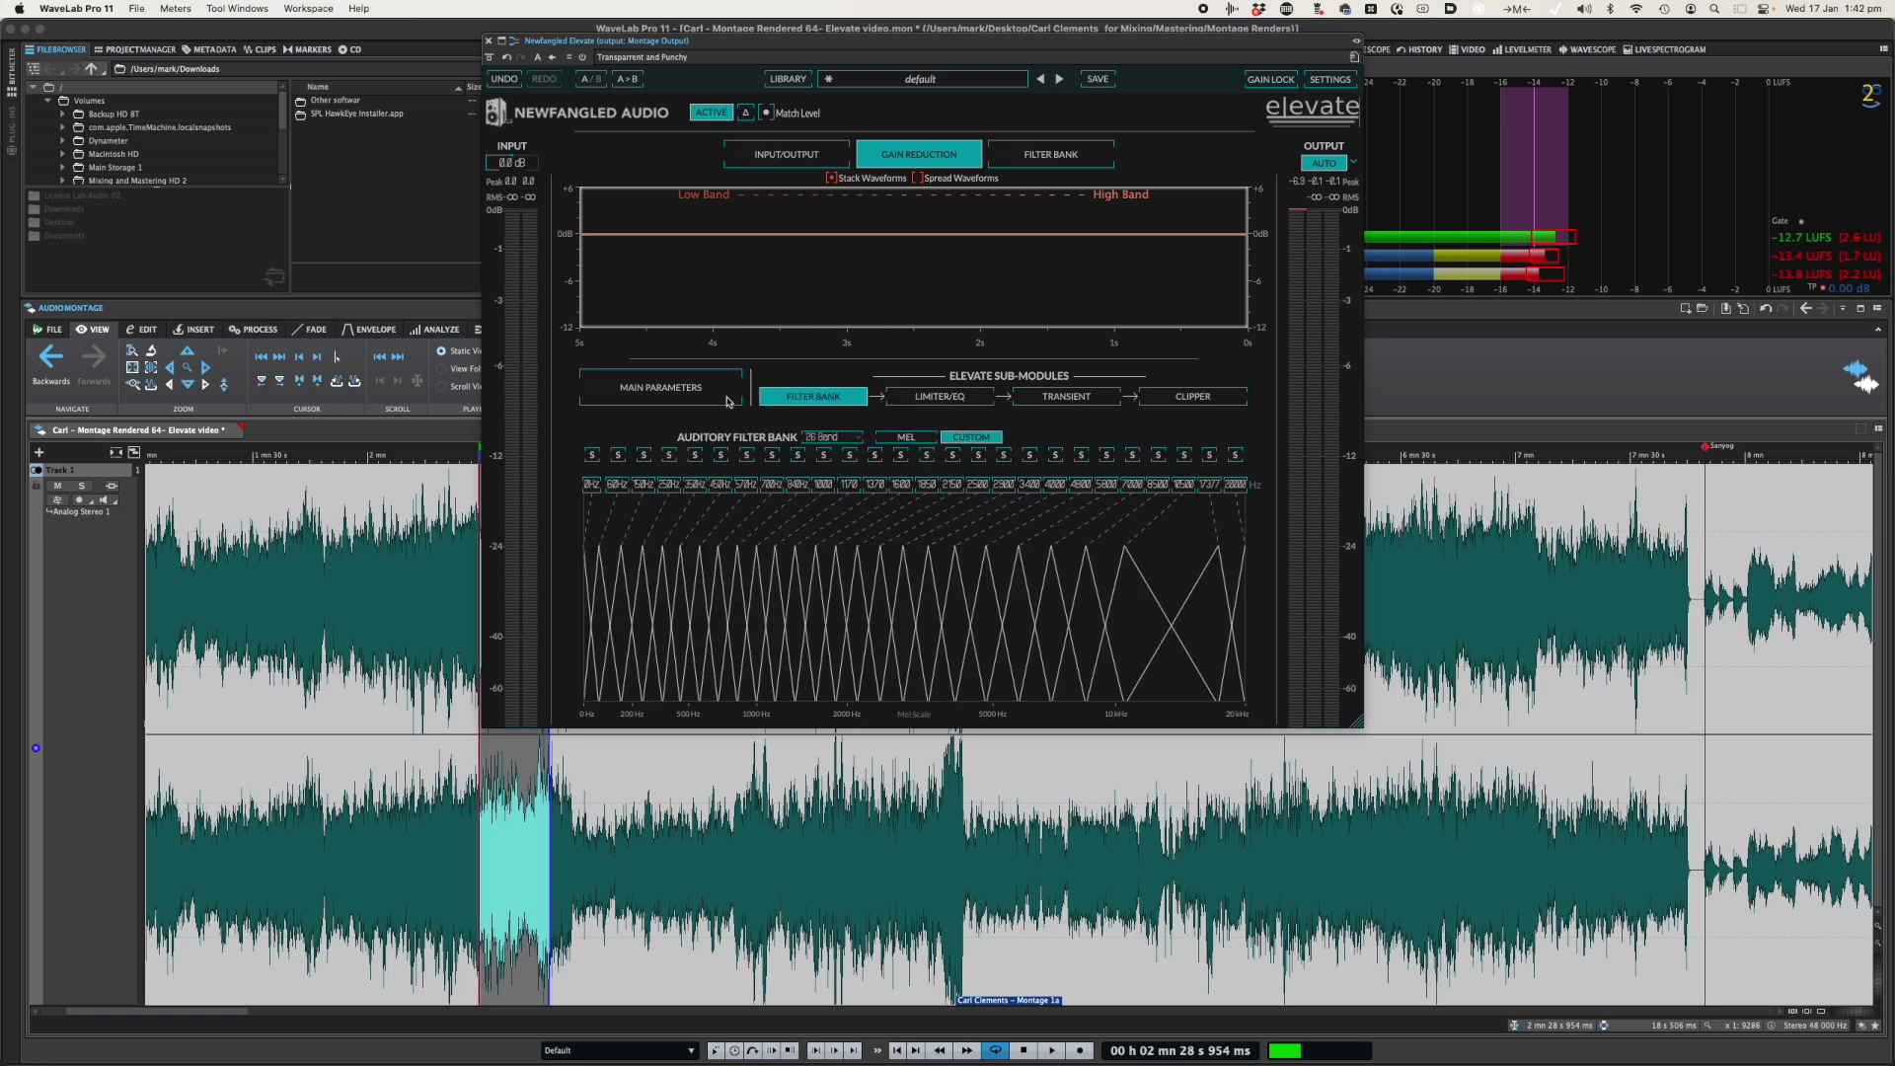
{"action": "left_click", "coordinate": [683, 389]}
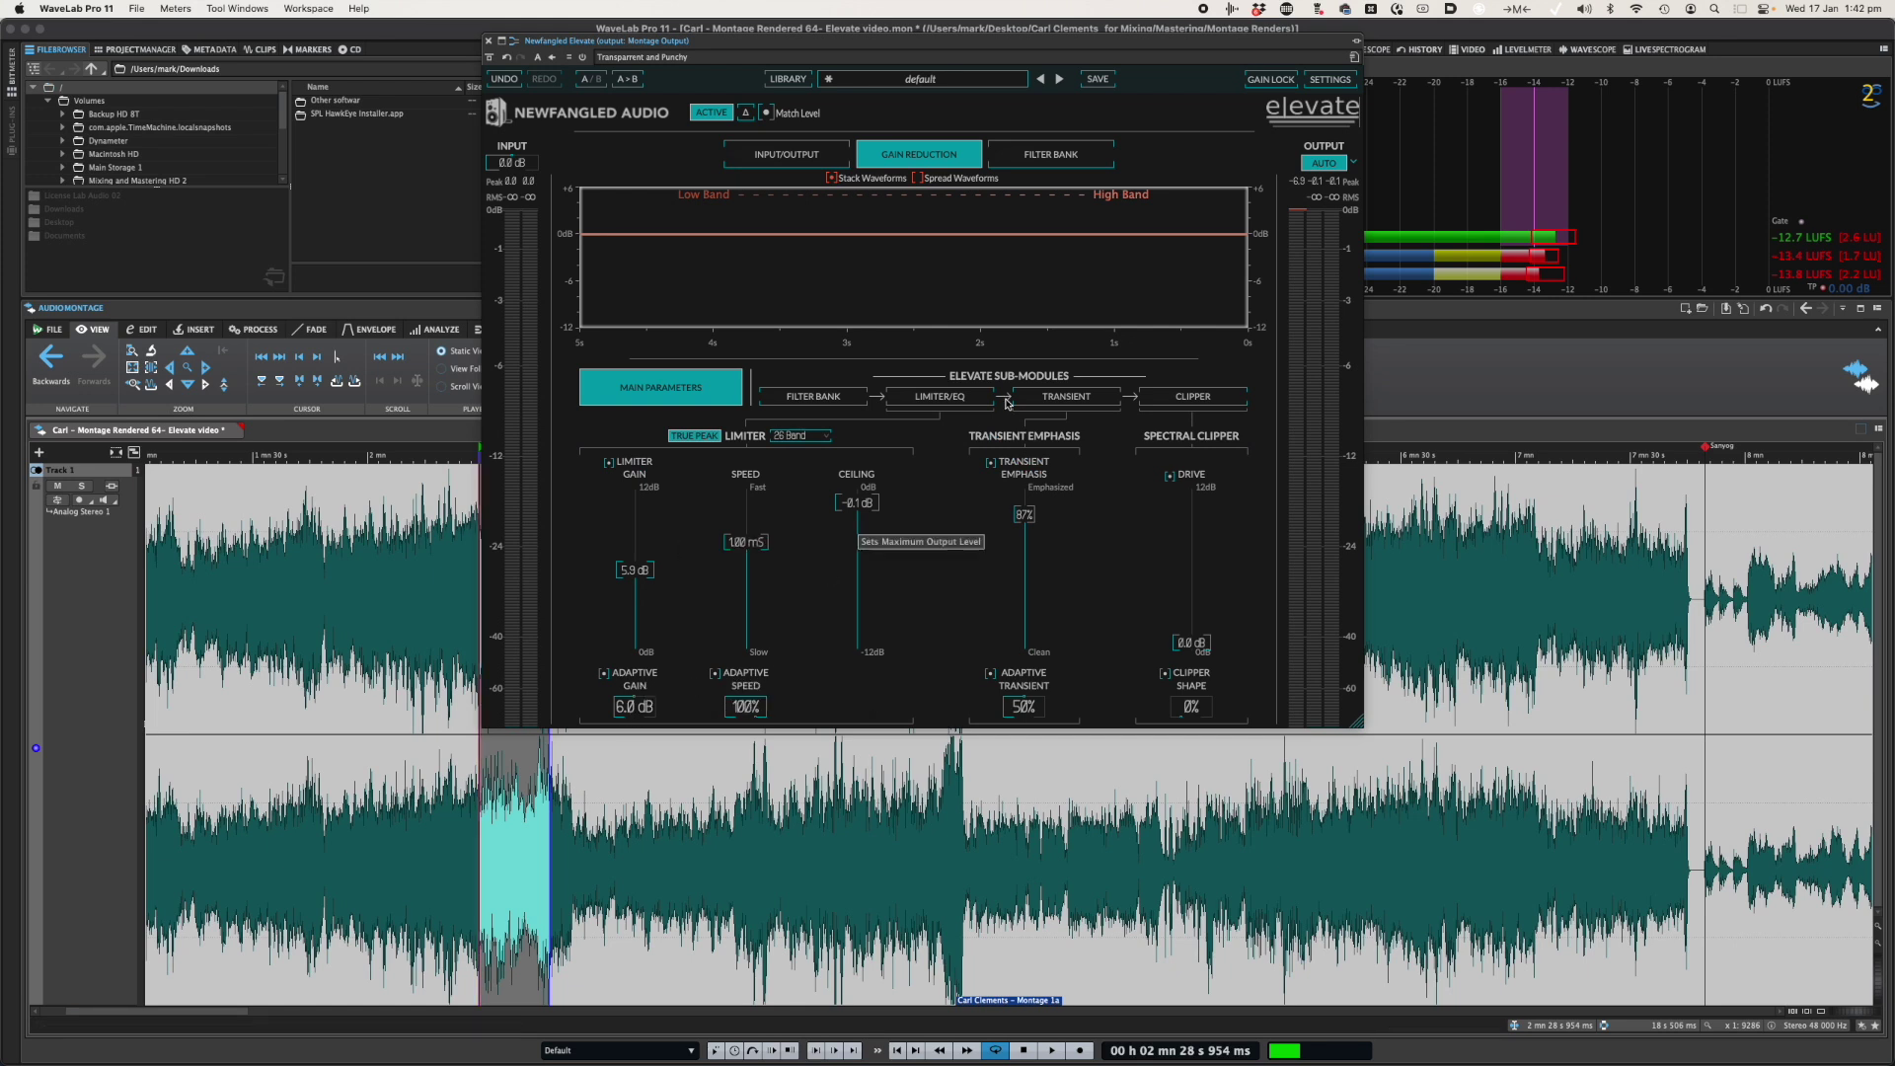
- Compare the Limiter/EQ gain per band with the filter bank's frequency bands
{"action": "left_click", "coordinate": [940, 395]}
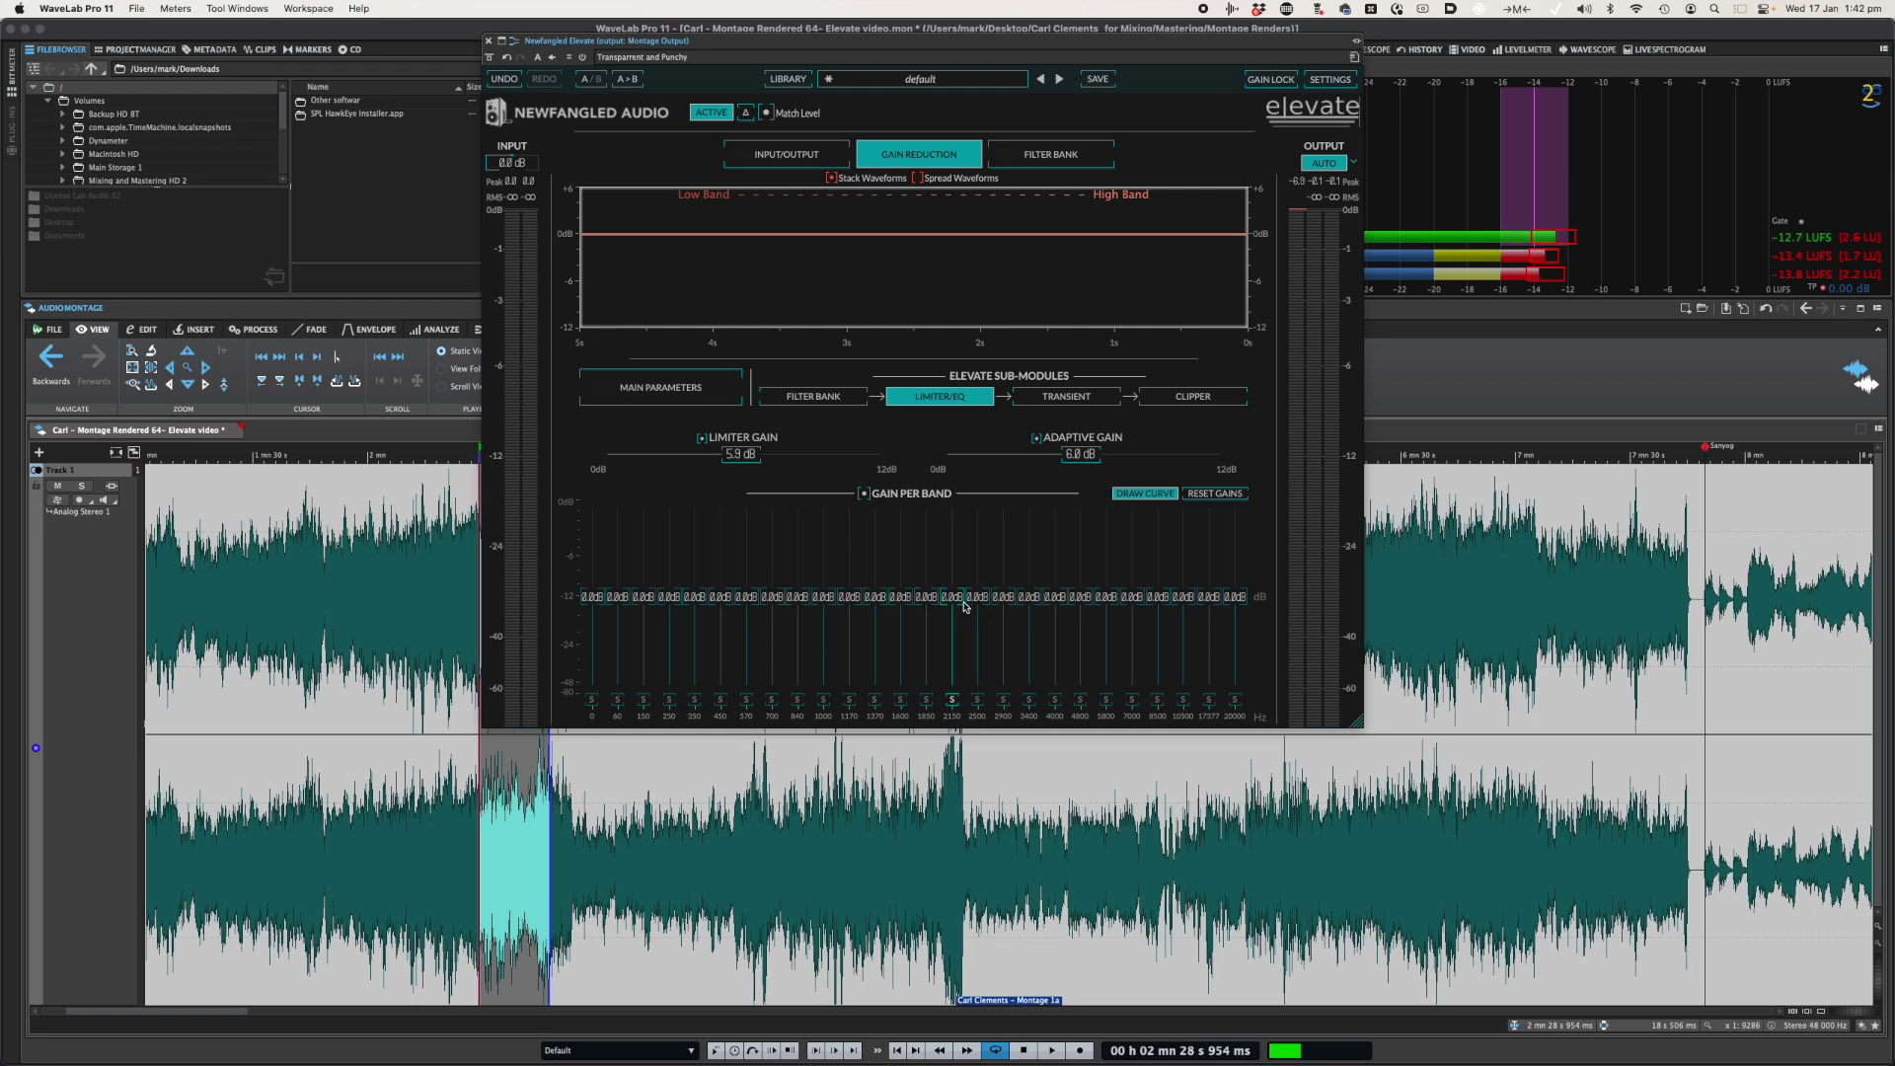
{"action": "left_click", "coordinate": [819, 400]}
{"action": "left_click", "coordinate": [940, 396]}
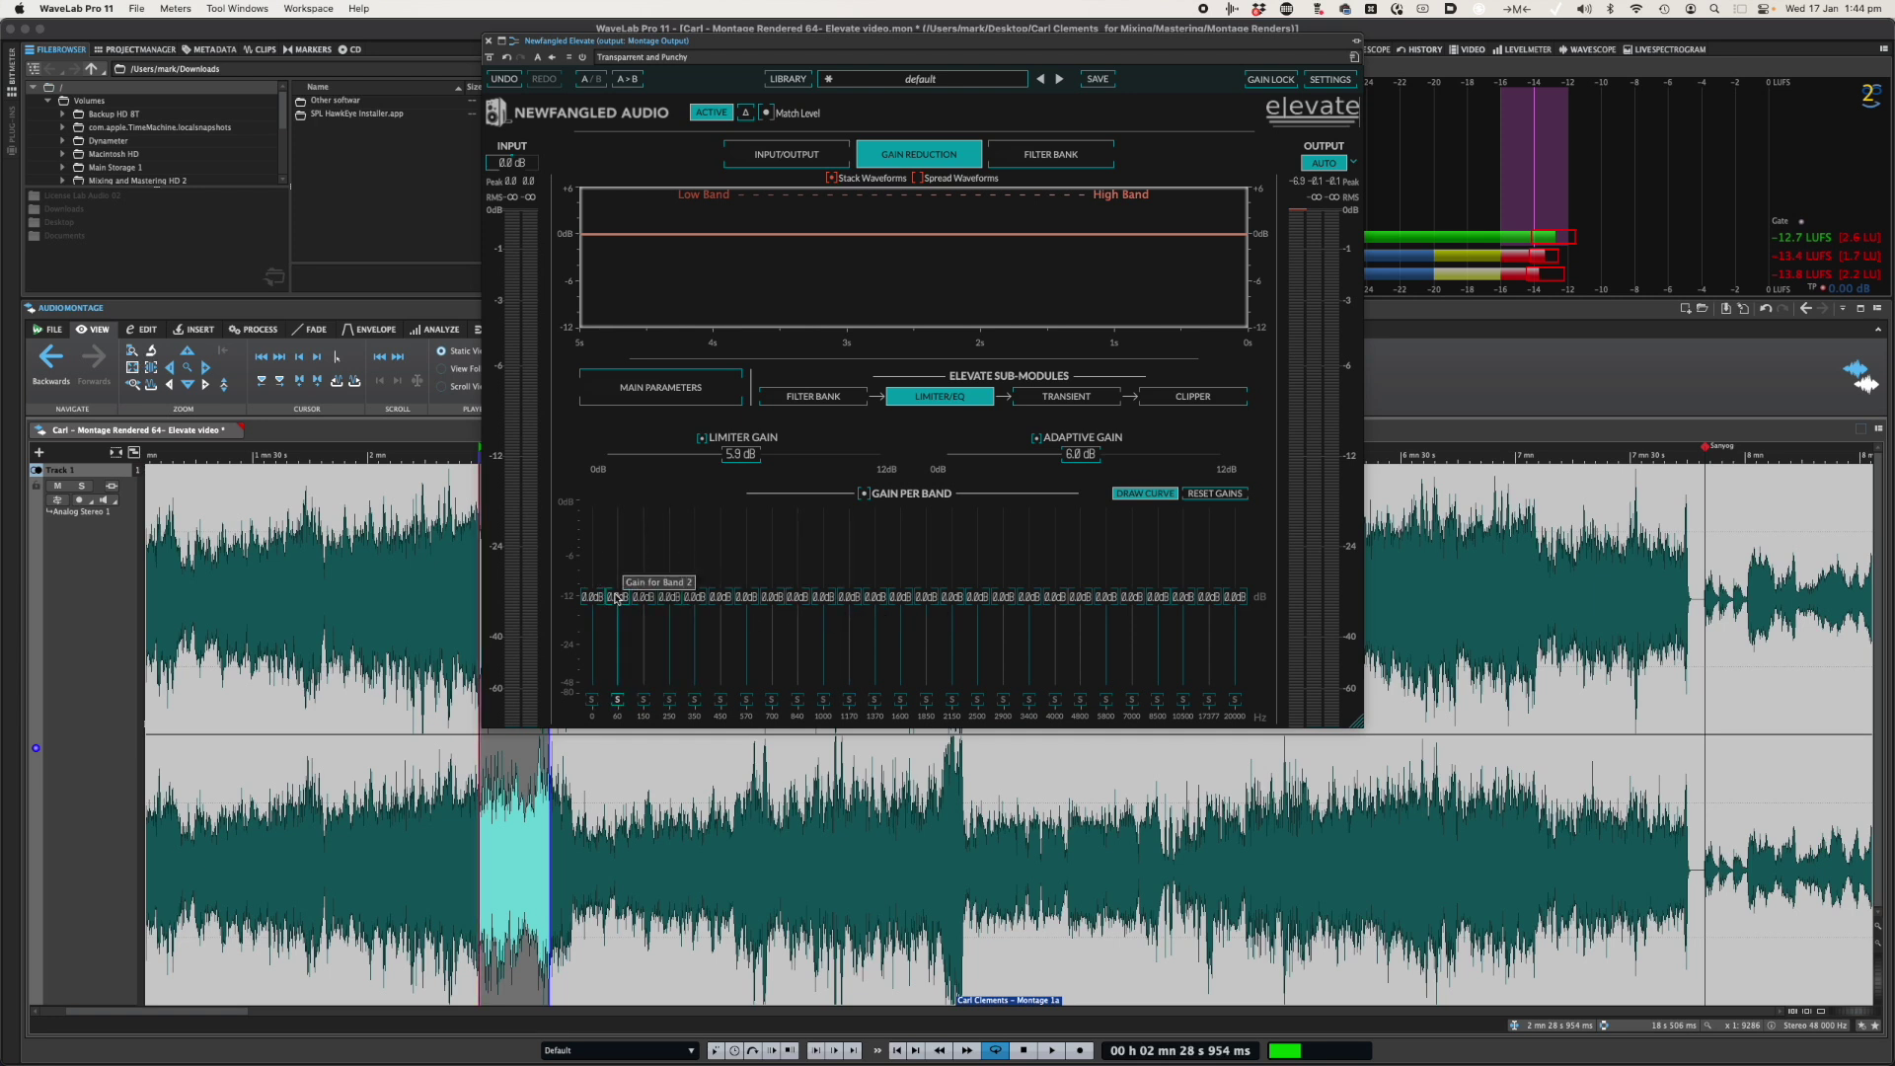
- Try a drawn gain boost across the four lowest Limiter/EQ bands and reset those bands to 0.0 dB
{"action": "left_click_drag", "start_coordinate": [595, 597], "coordinate": [667, 594]}
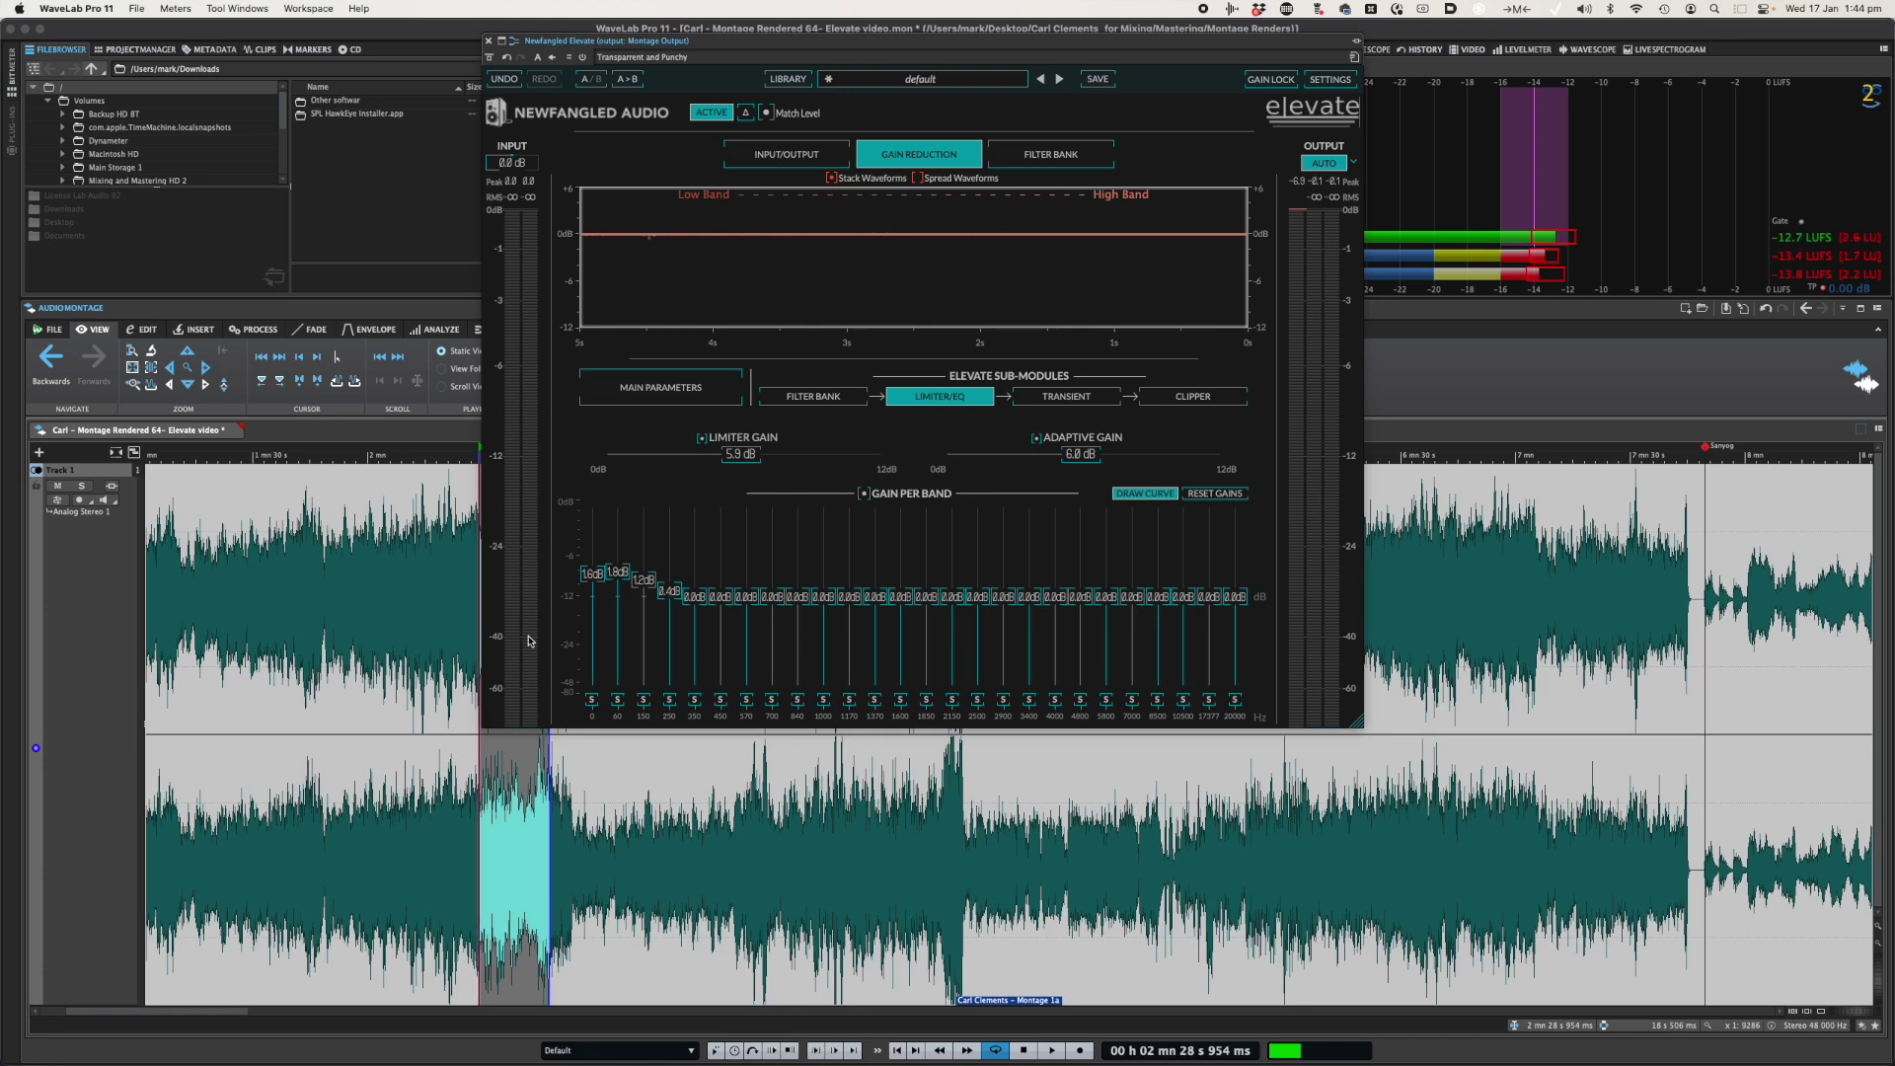
{"action": "left_click", "coordinate": [669, 594]}
{"action": "left_click", "coordinate": [645, 594]}
{"action": "left_click", "coordinate": [618, 596]}
{"action": "left_click", "coordinate": [593, 596]}
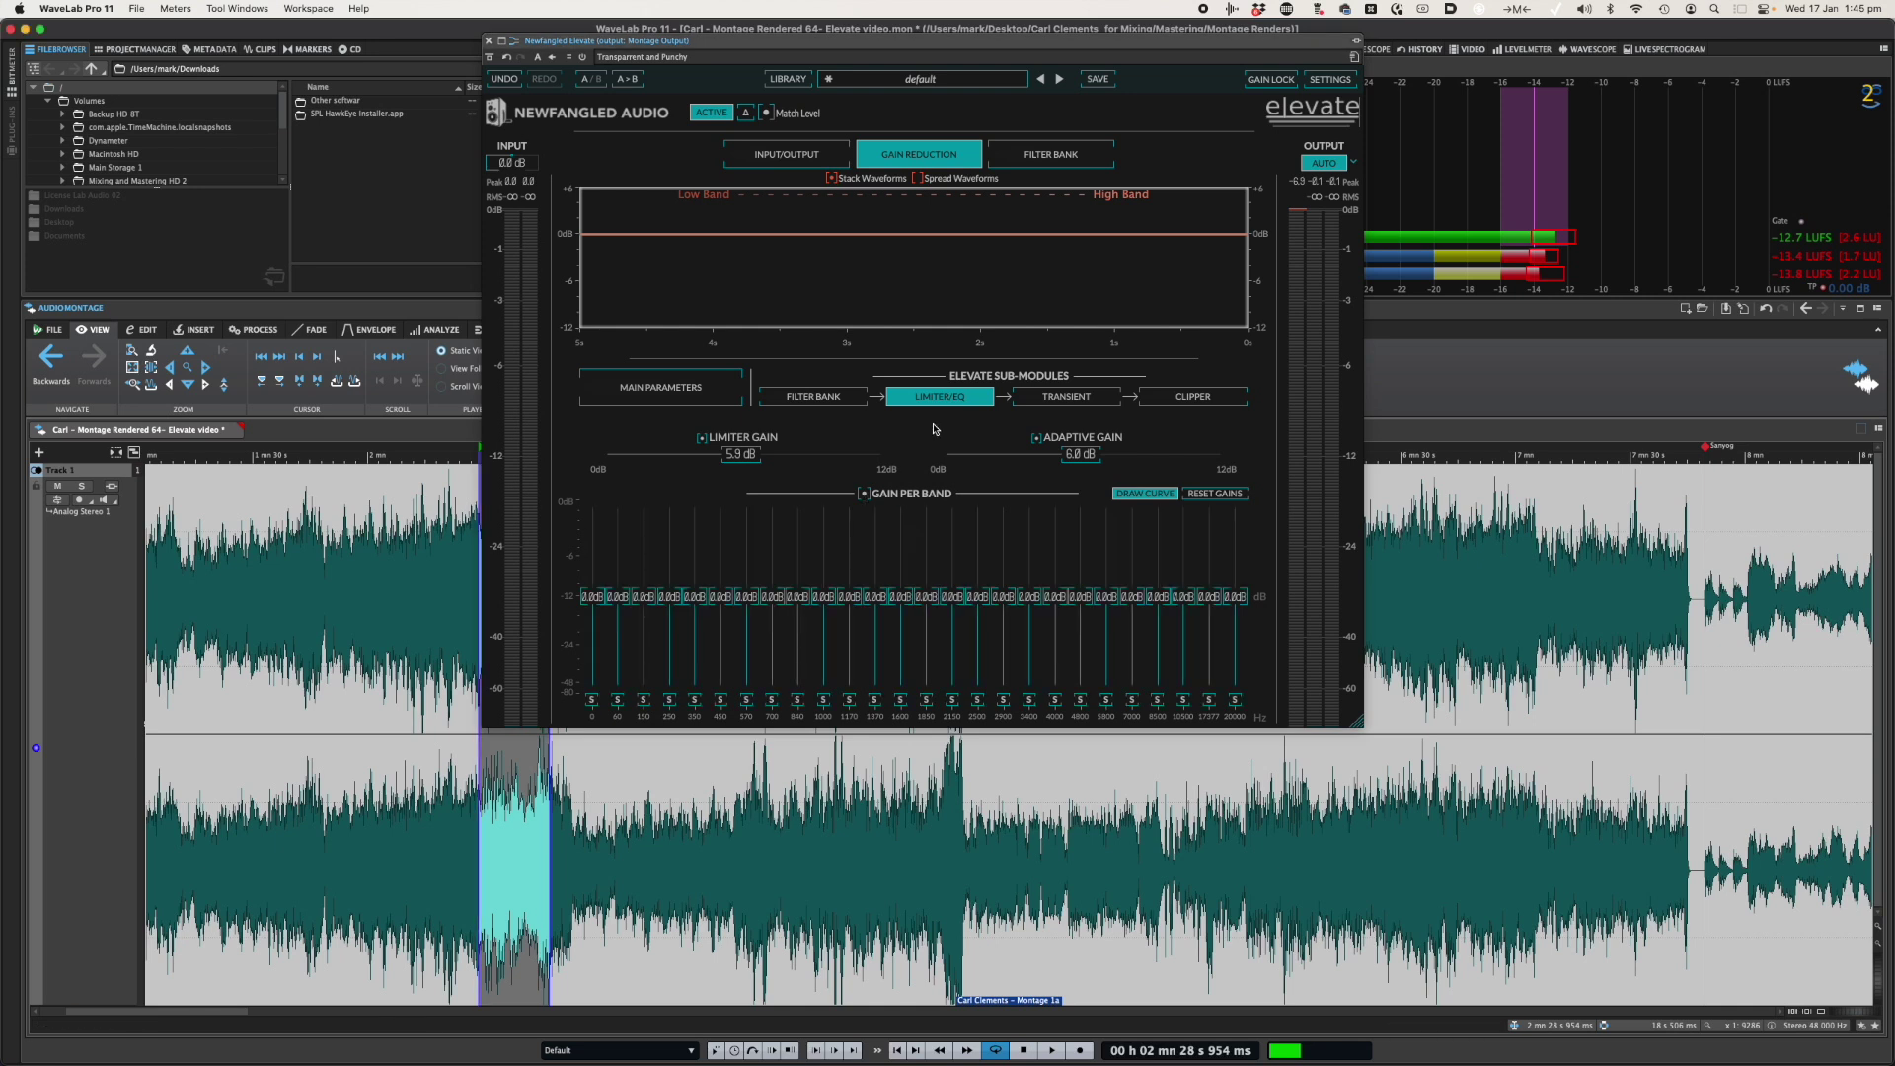
- Examine the transient emphasis per band and the Spectral Clipper's Drive and Clipper Shape controls, and return to the main parameters
{"action": "left_click", "coordinate": [1086, 400]}
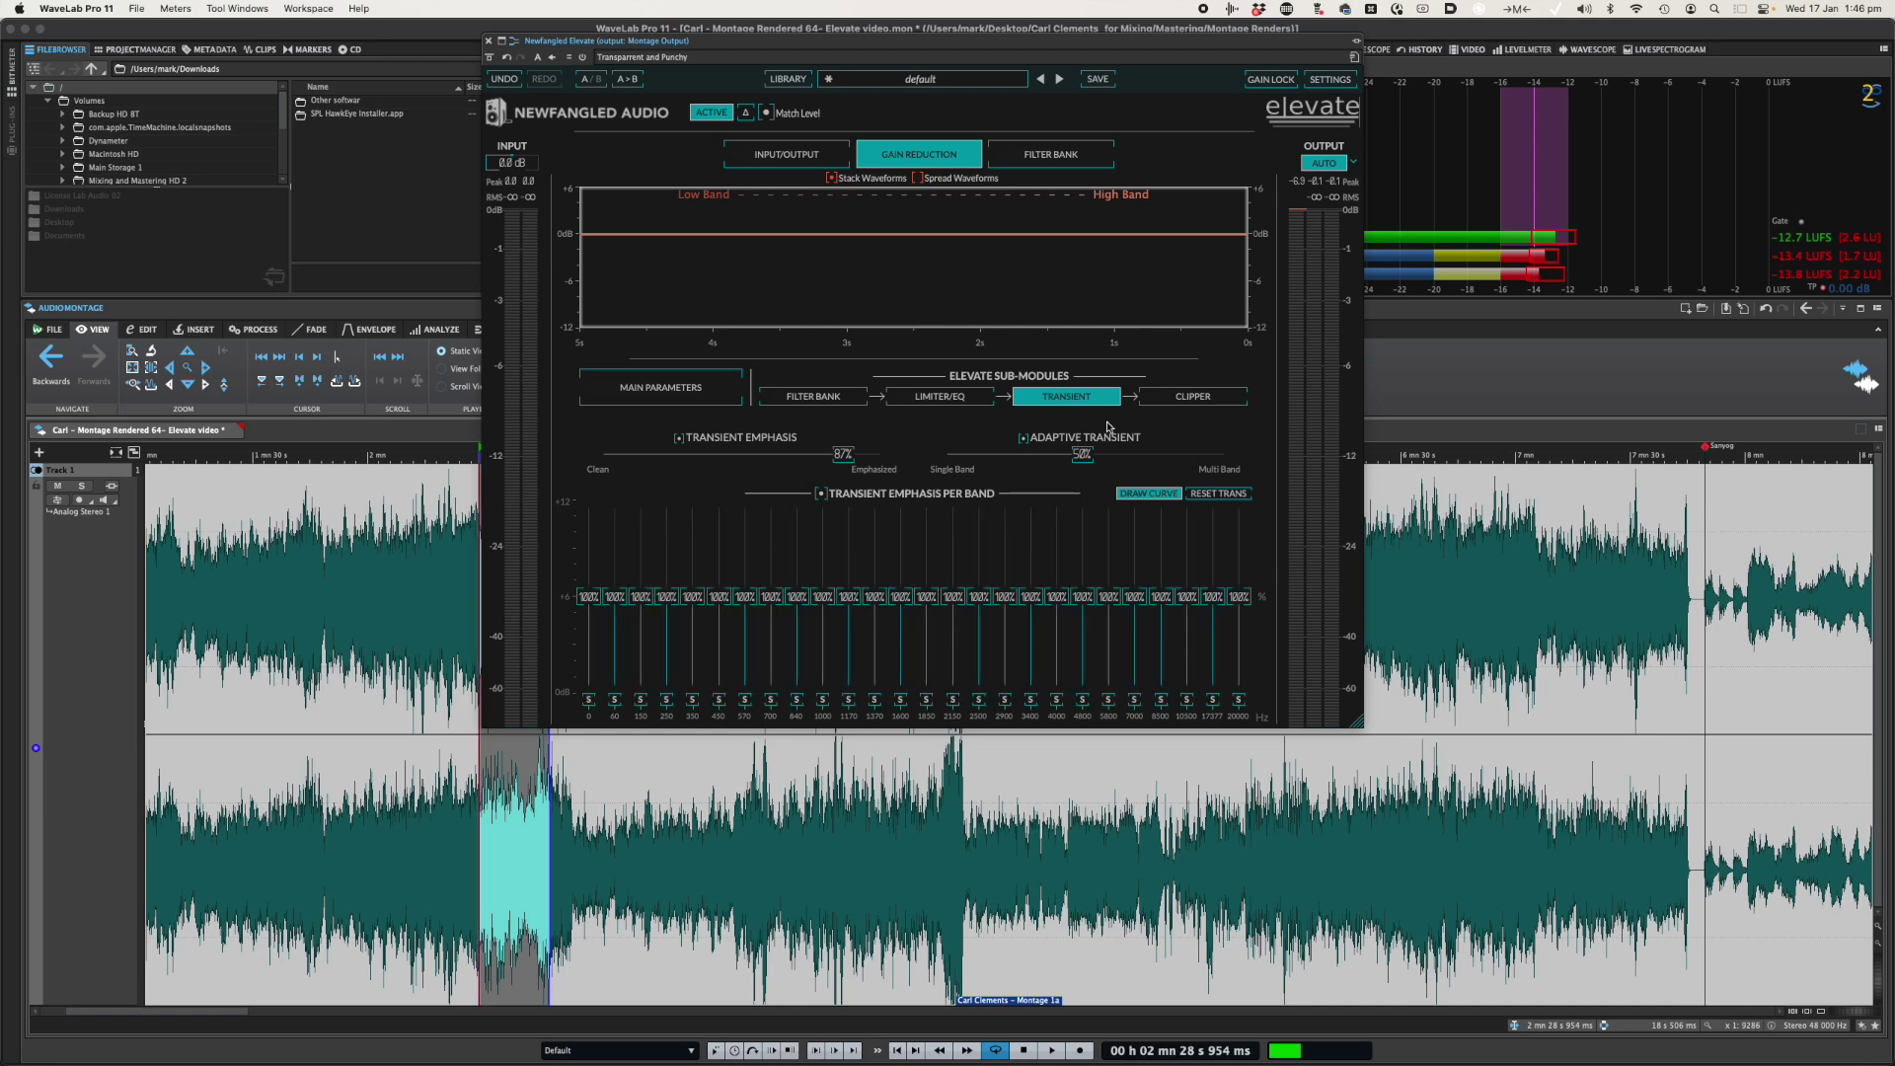
{"action": "left_click", "coordinate": [1196, 396]}
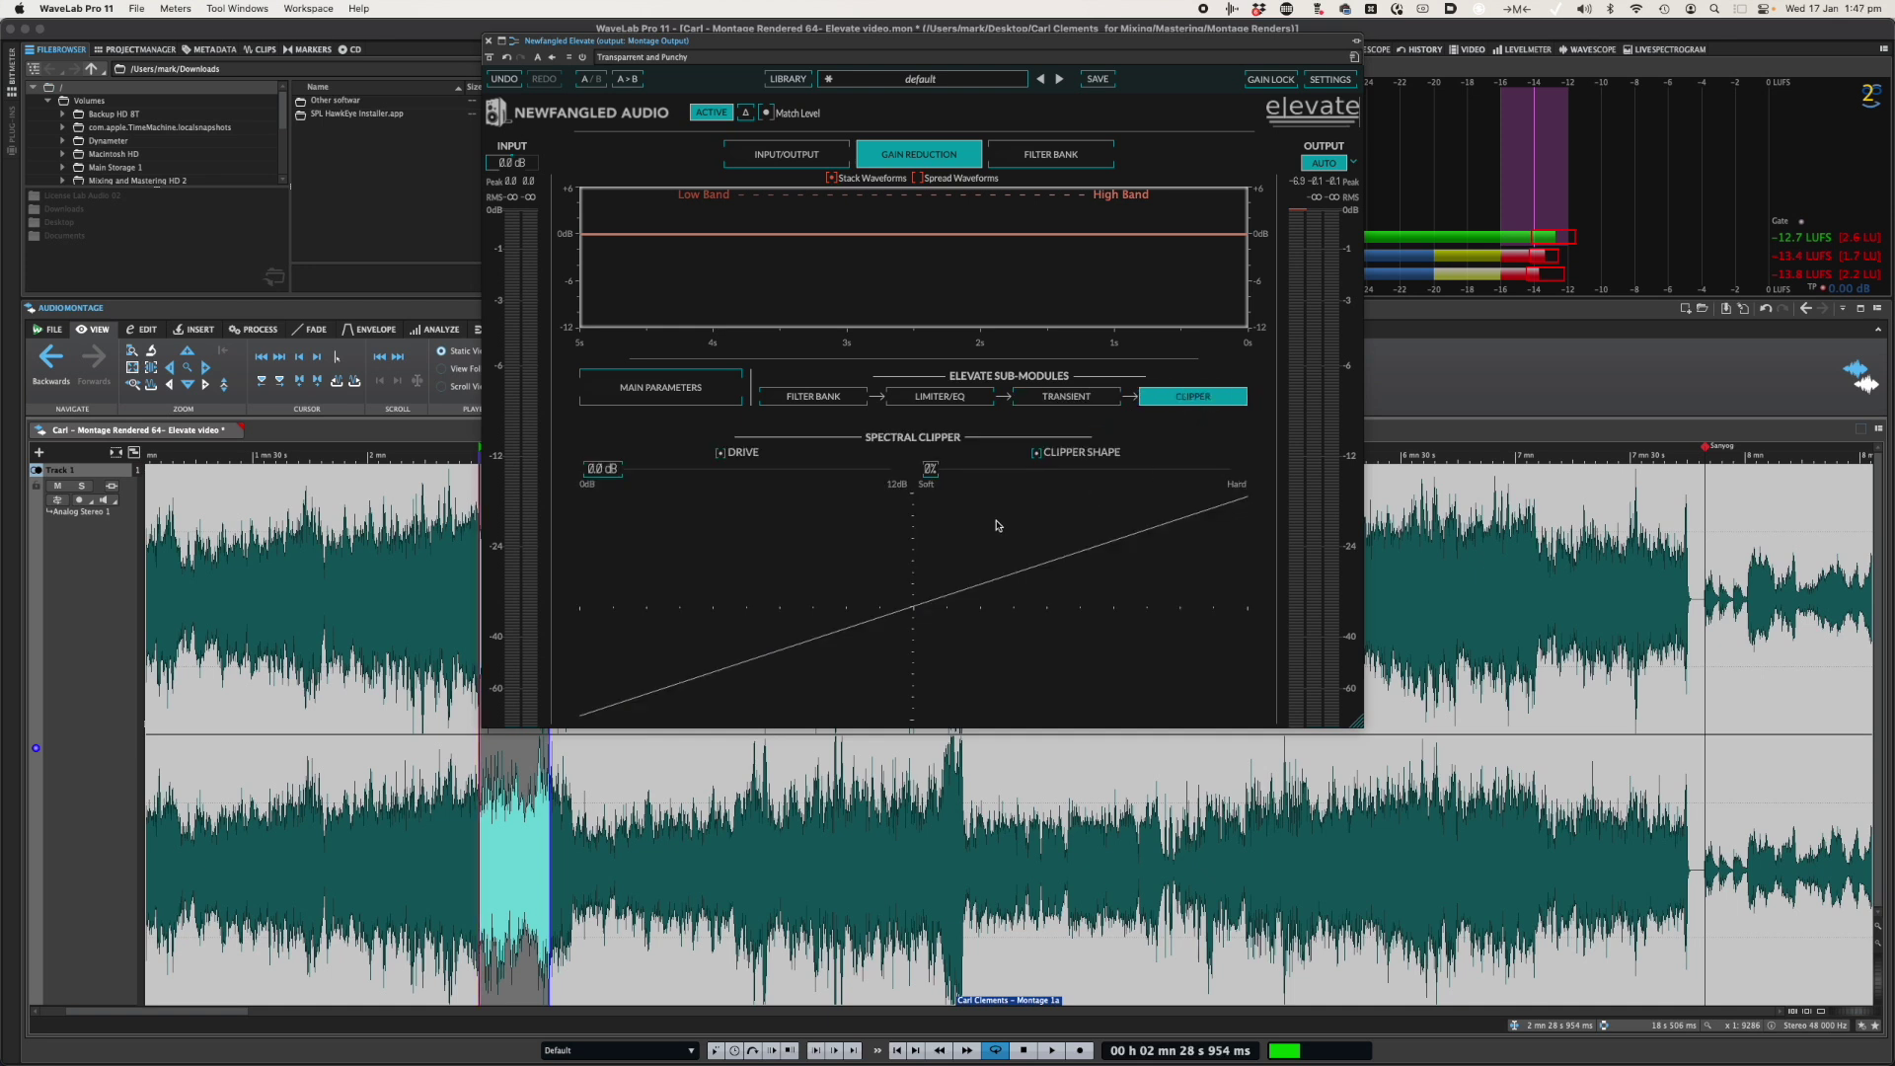
{"action": "left_click_drag", "start_coordinate": [930, 469], "coordinate": [875, 470]}
{"action": "mouse_move", "coordinate": [616, 475]}
{"action": "left_mouse_down"}
{"action": "mouse_move", "coordinate": [1222, 469]}
{"action": "mouse_move", "coordinate": [584, 474]}
{"action": "left_mouse_up"}
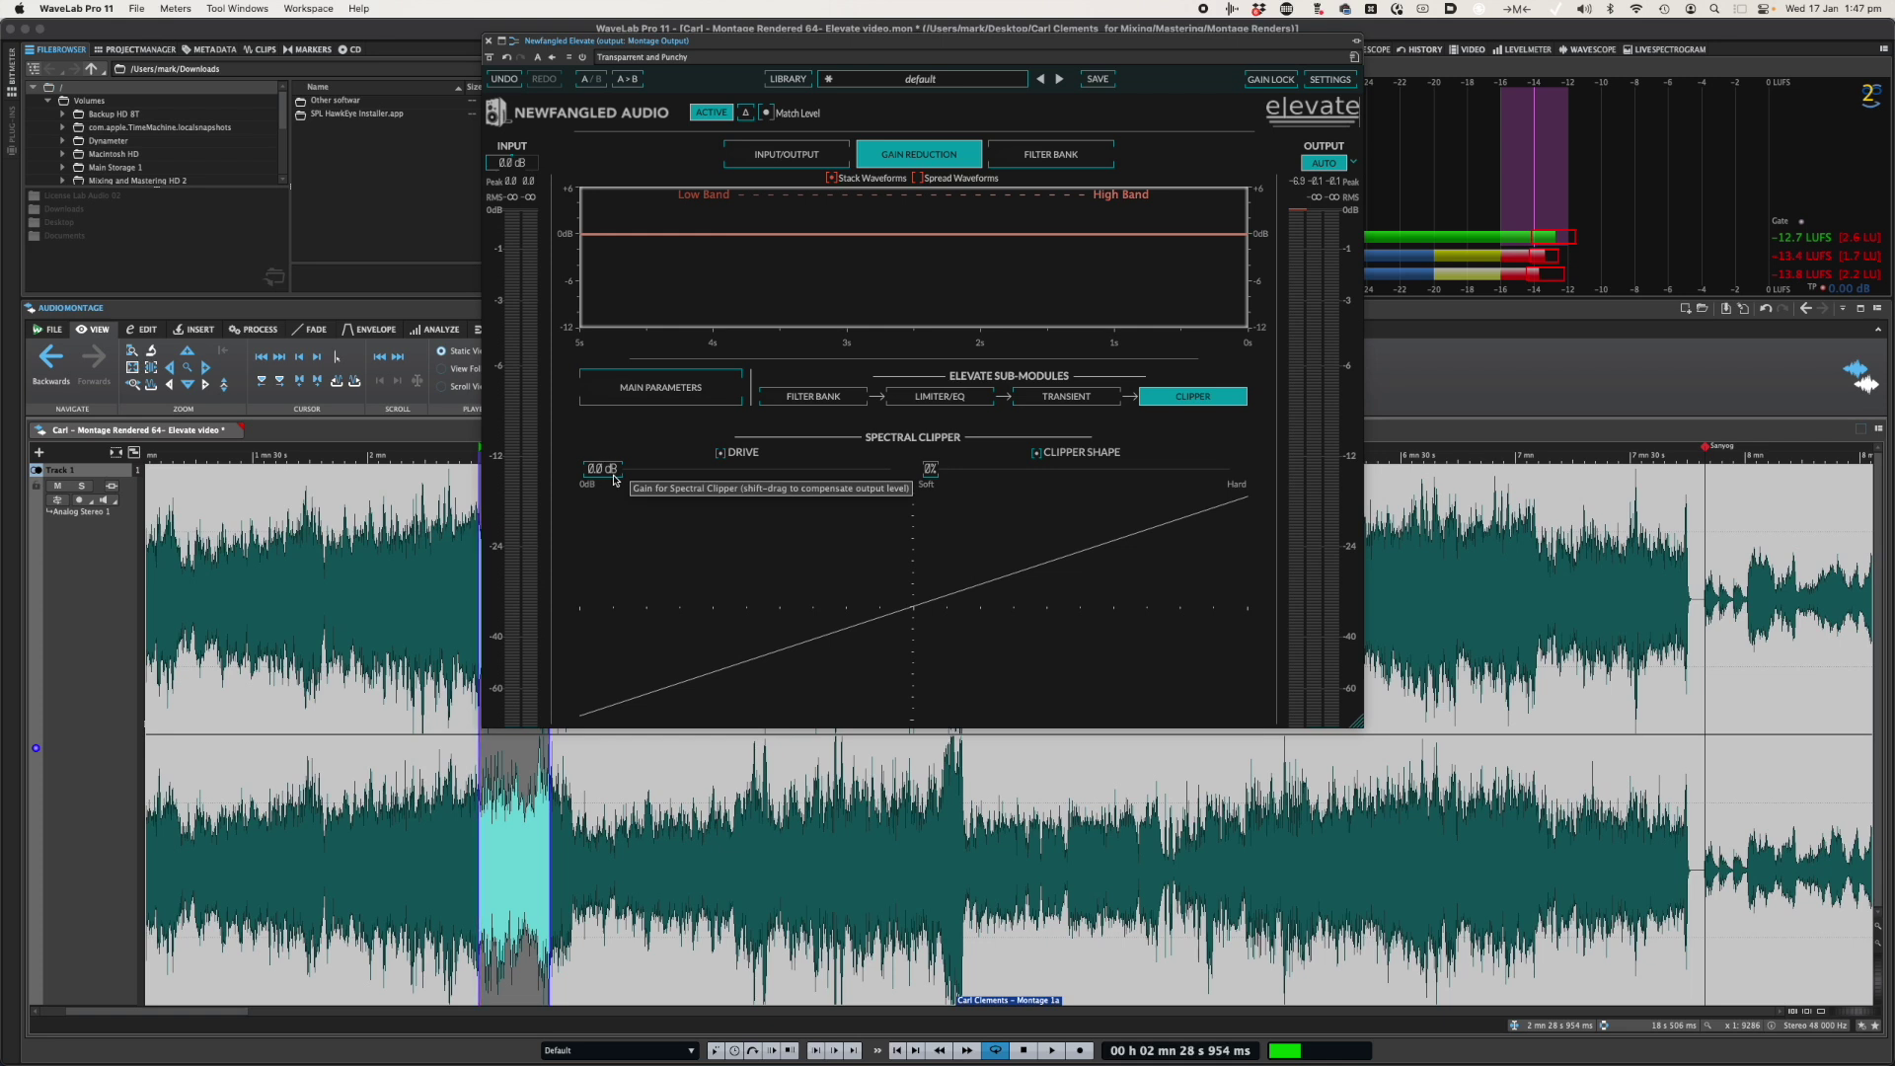
{"action": "left_click", "coordinate": [609, 476]}
{"action": "mouse_move", "coordinate": [609, 476]}
{"action": "left_mouse_down"}
{"action": "mouse_move", "coordinate": [696, 475]}
{"action": "mouse_move", "coordinate": [580, 477]}
{"action": "left_mouse_up"}
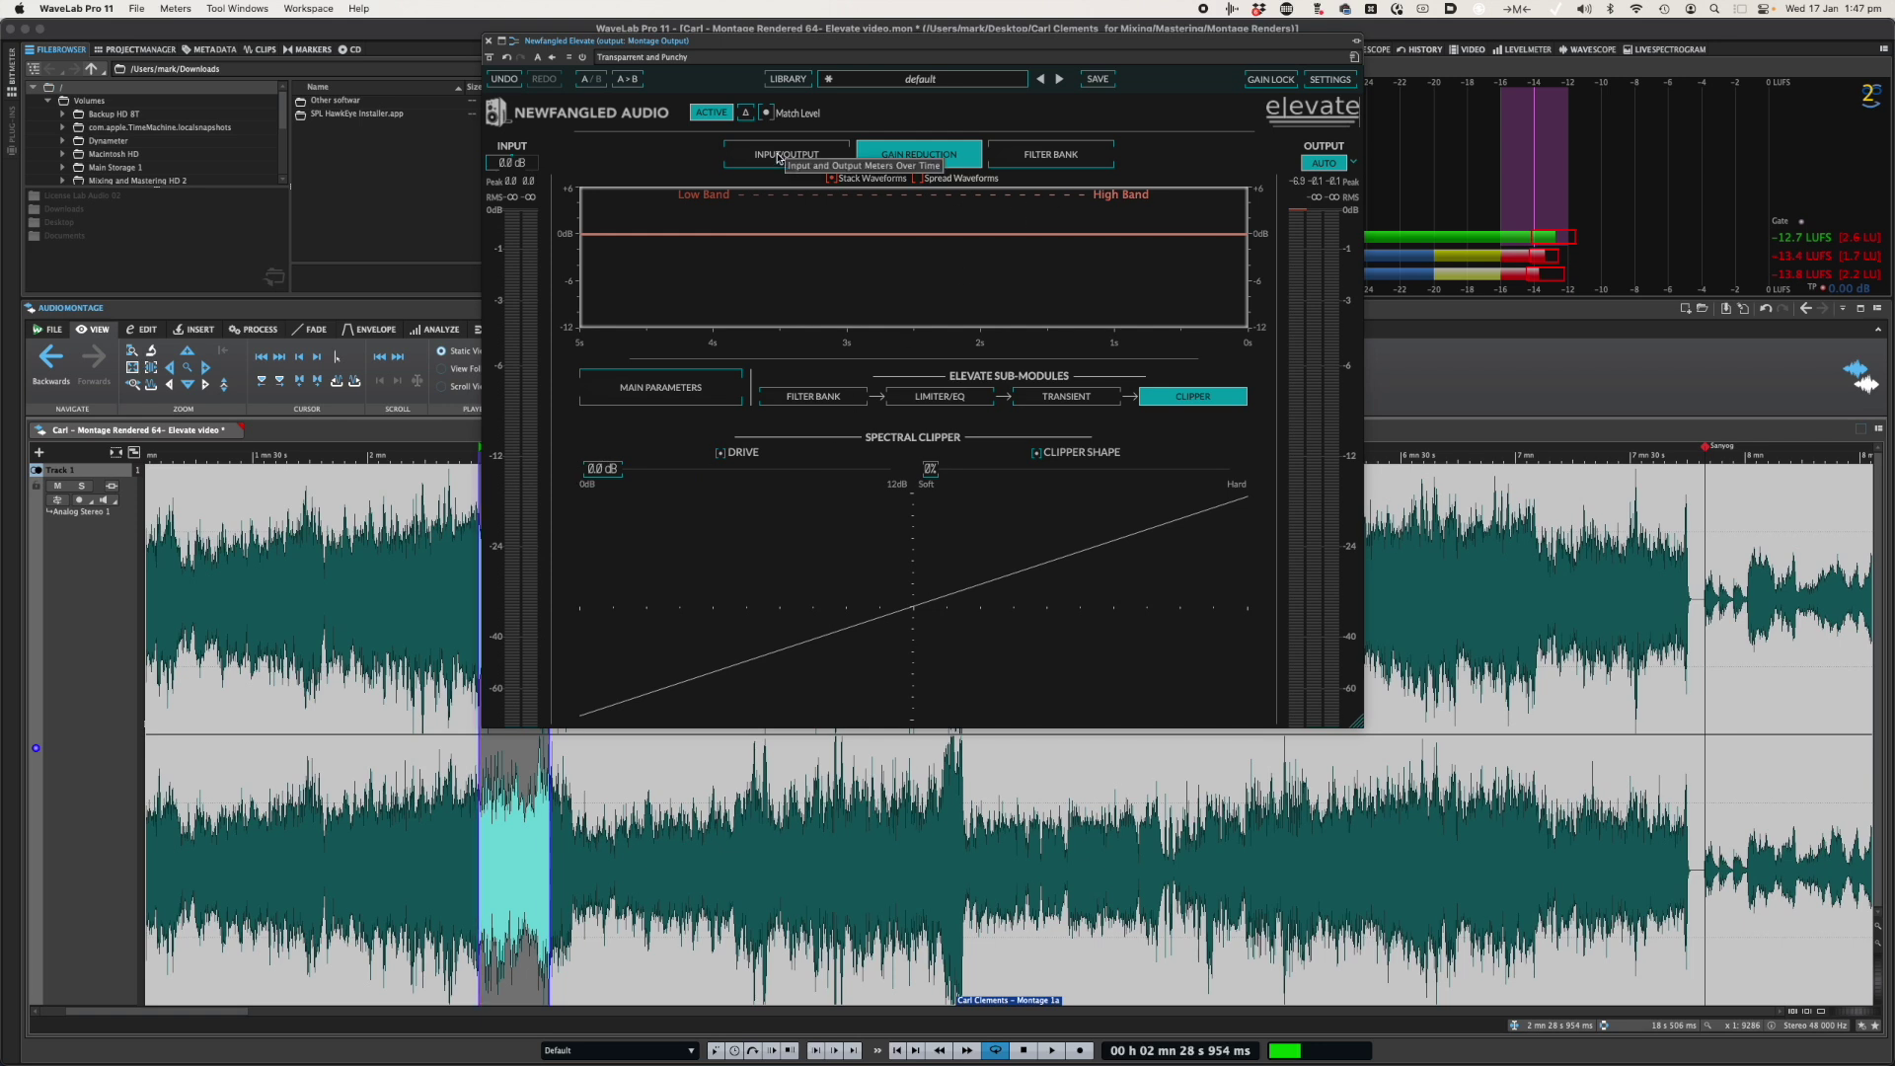
{"action": "left_click", "coordinate": [688, 385]}
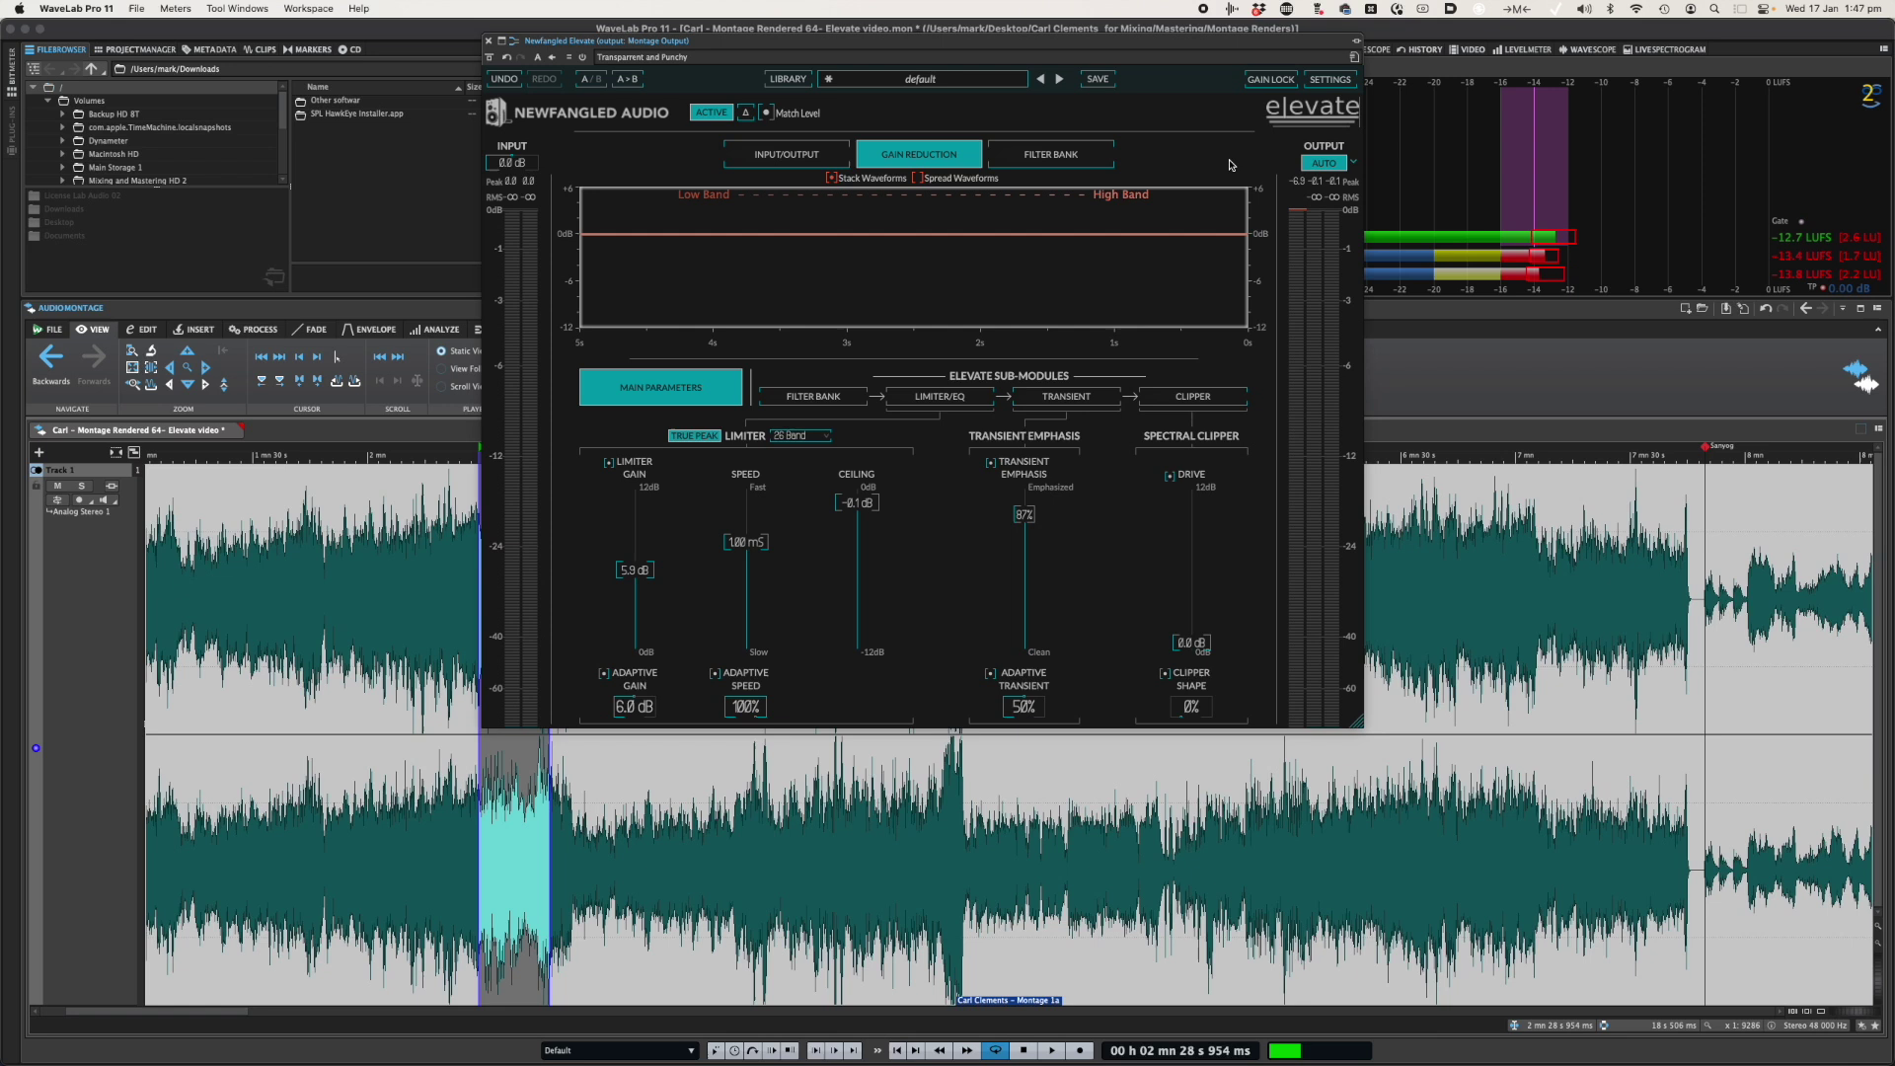
- Compare the Filter Bank, Input/Output and Gain Reduction meter displays
{"action": "left_click", "coordinate": [1056, 157]}
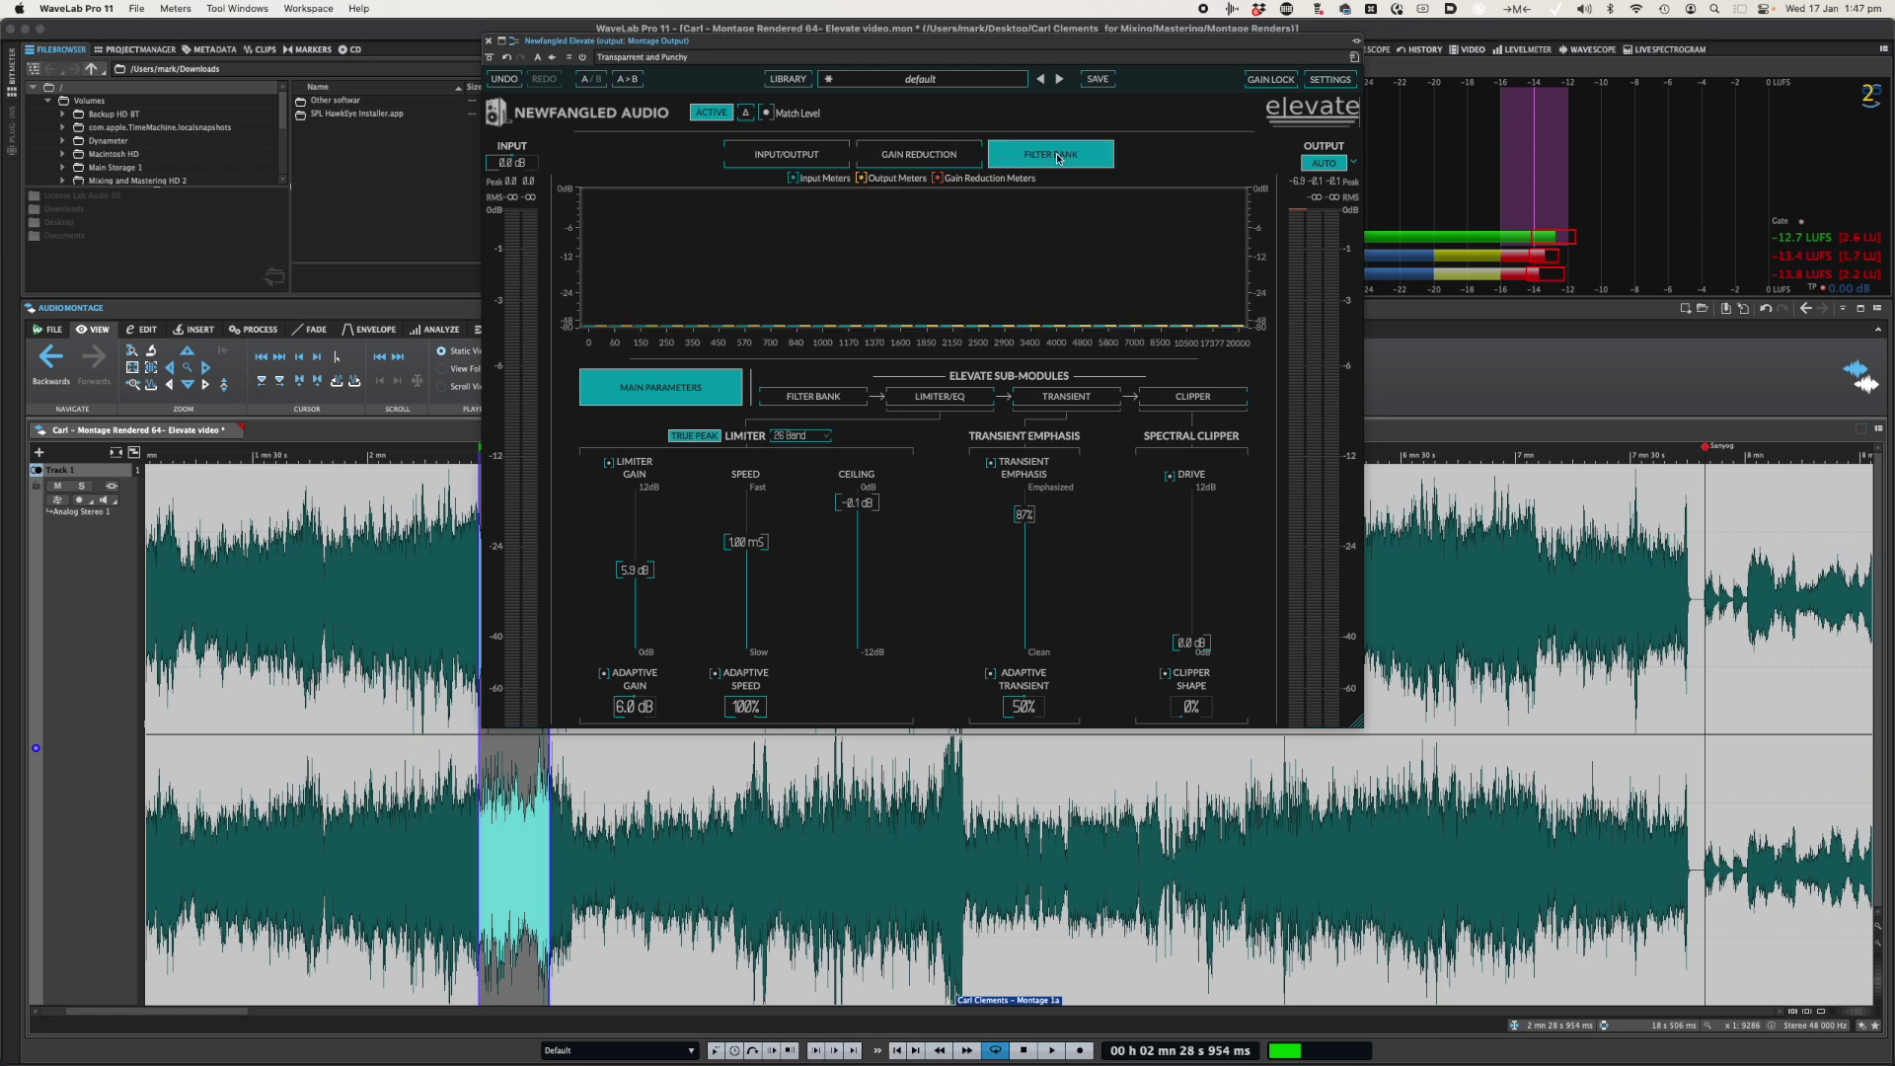
{"action": "left_click", "coordinate": [797, 156]}
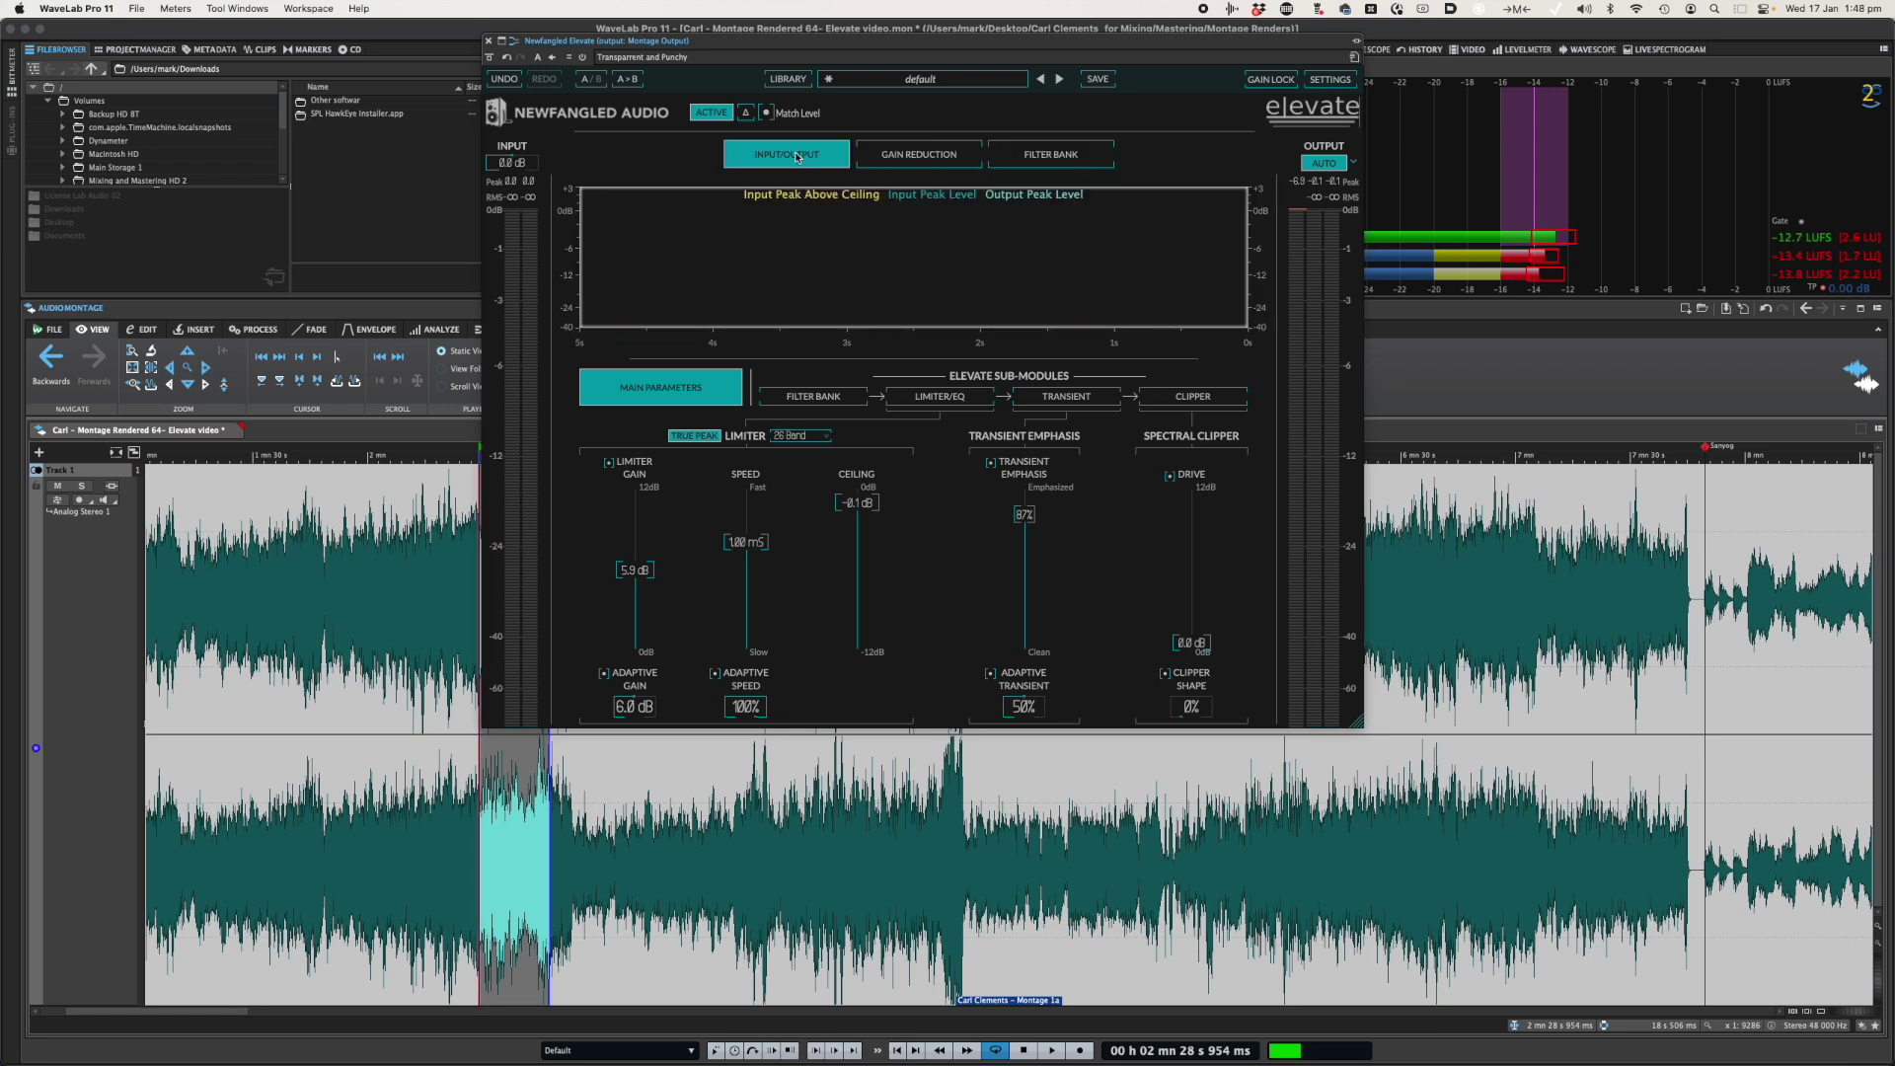
{"action": "left_click", "coordinate": [913, 158]}
{"action": "left_click", "coordinate": [1044, 160]}
{"action": "left_click", "coordinate": [926, 158]}
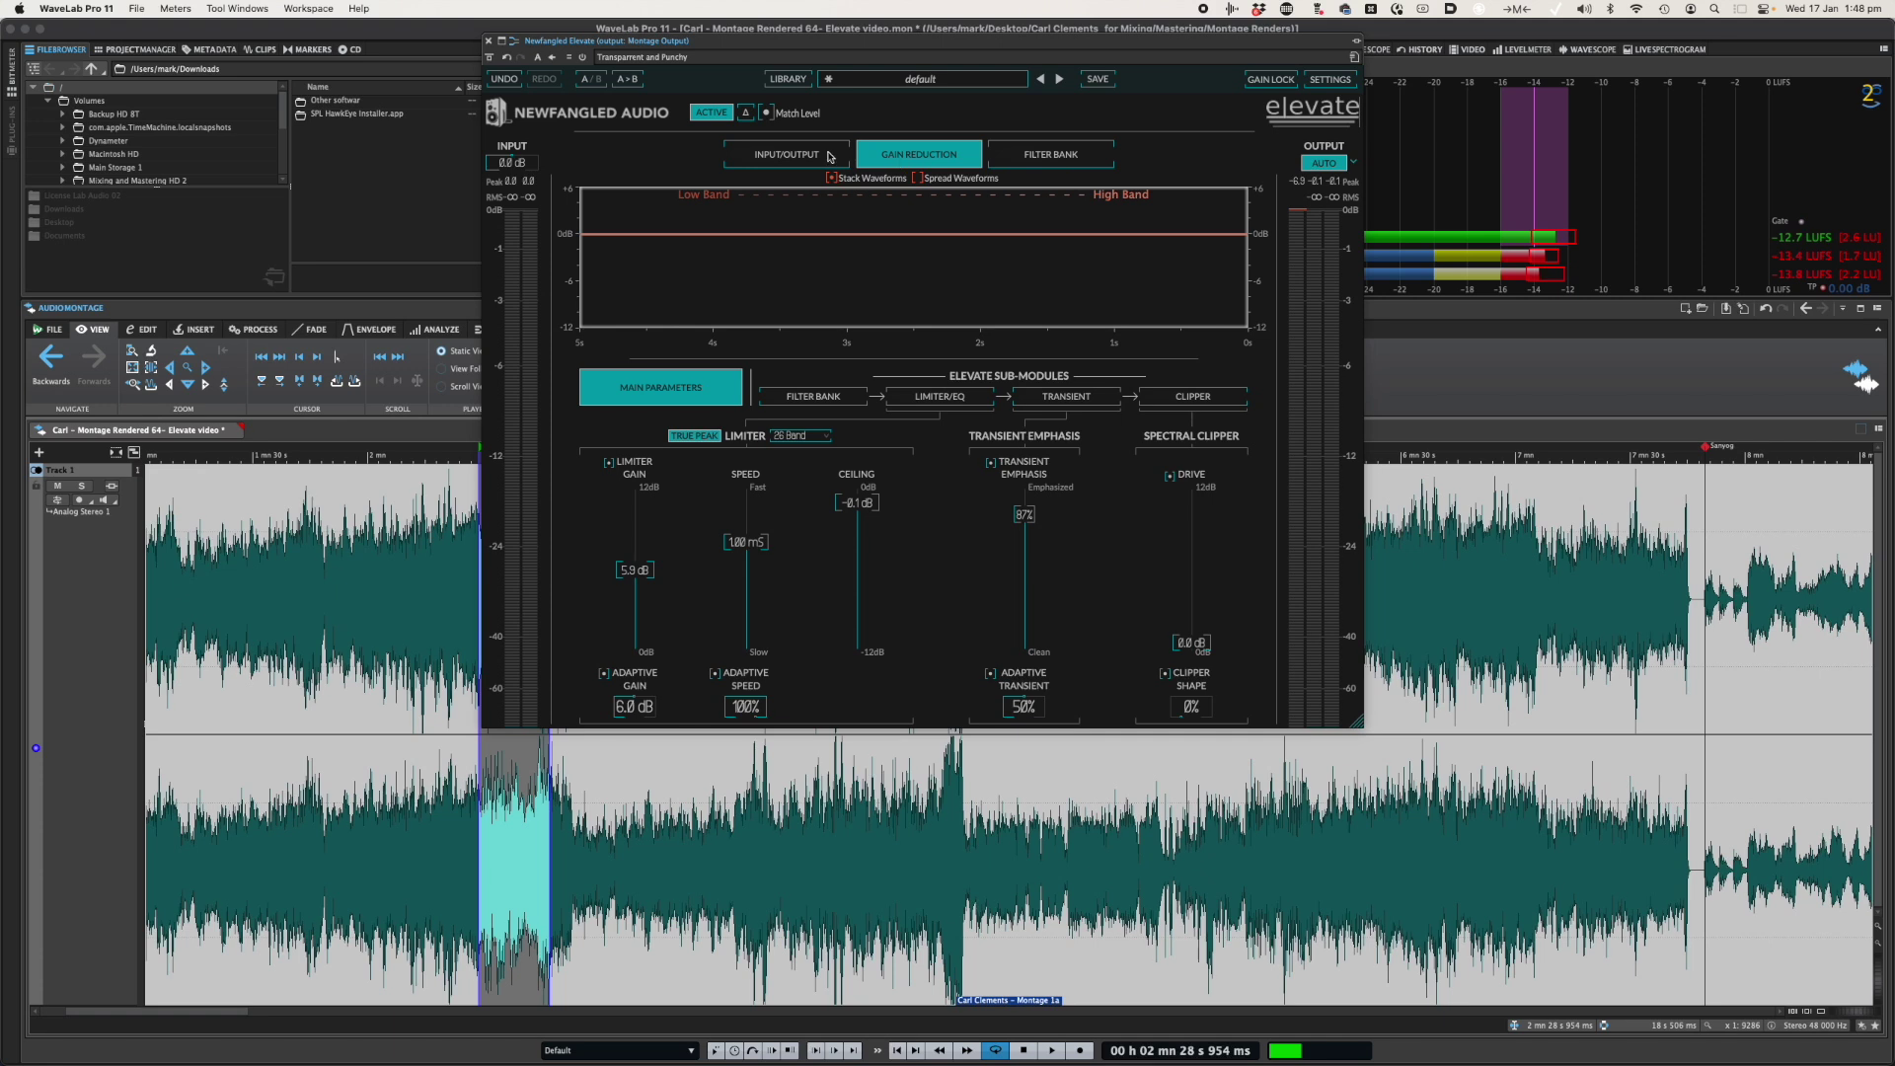
- Play the selected passage while monitoring the Input/Output peak level display, and stop playback
{"action": "left_click", "coordinate": [774, 158]}
{"action": "left_click", "coordinate": [924, 156]}
{"action": "left_click", "coordinate": [780, 156]}
{"action": "key", "text": "space"}
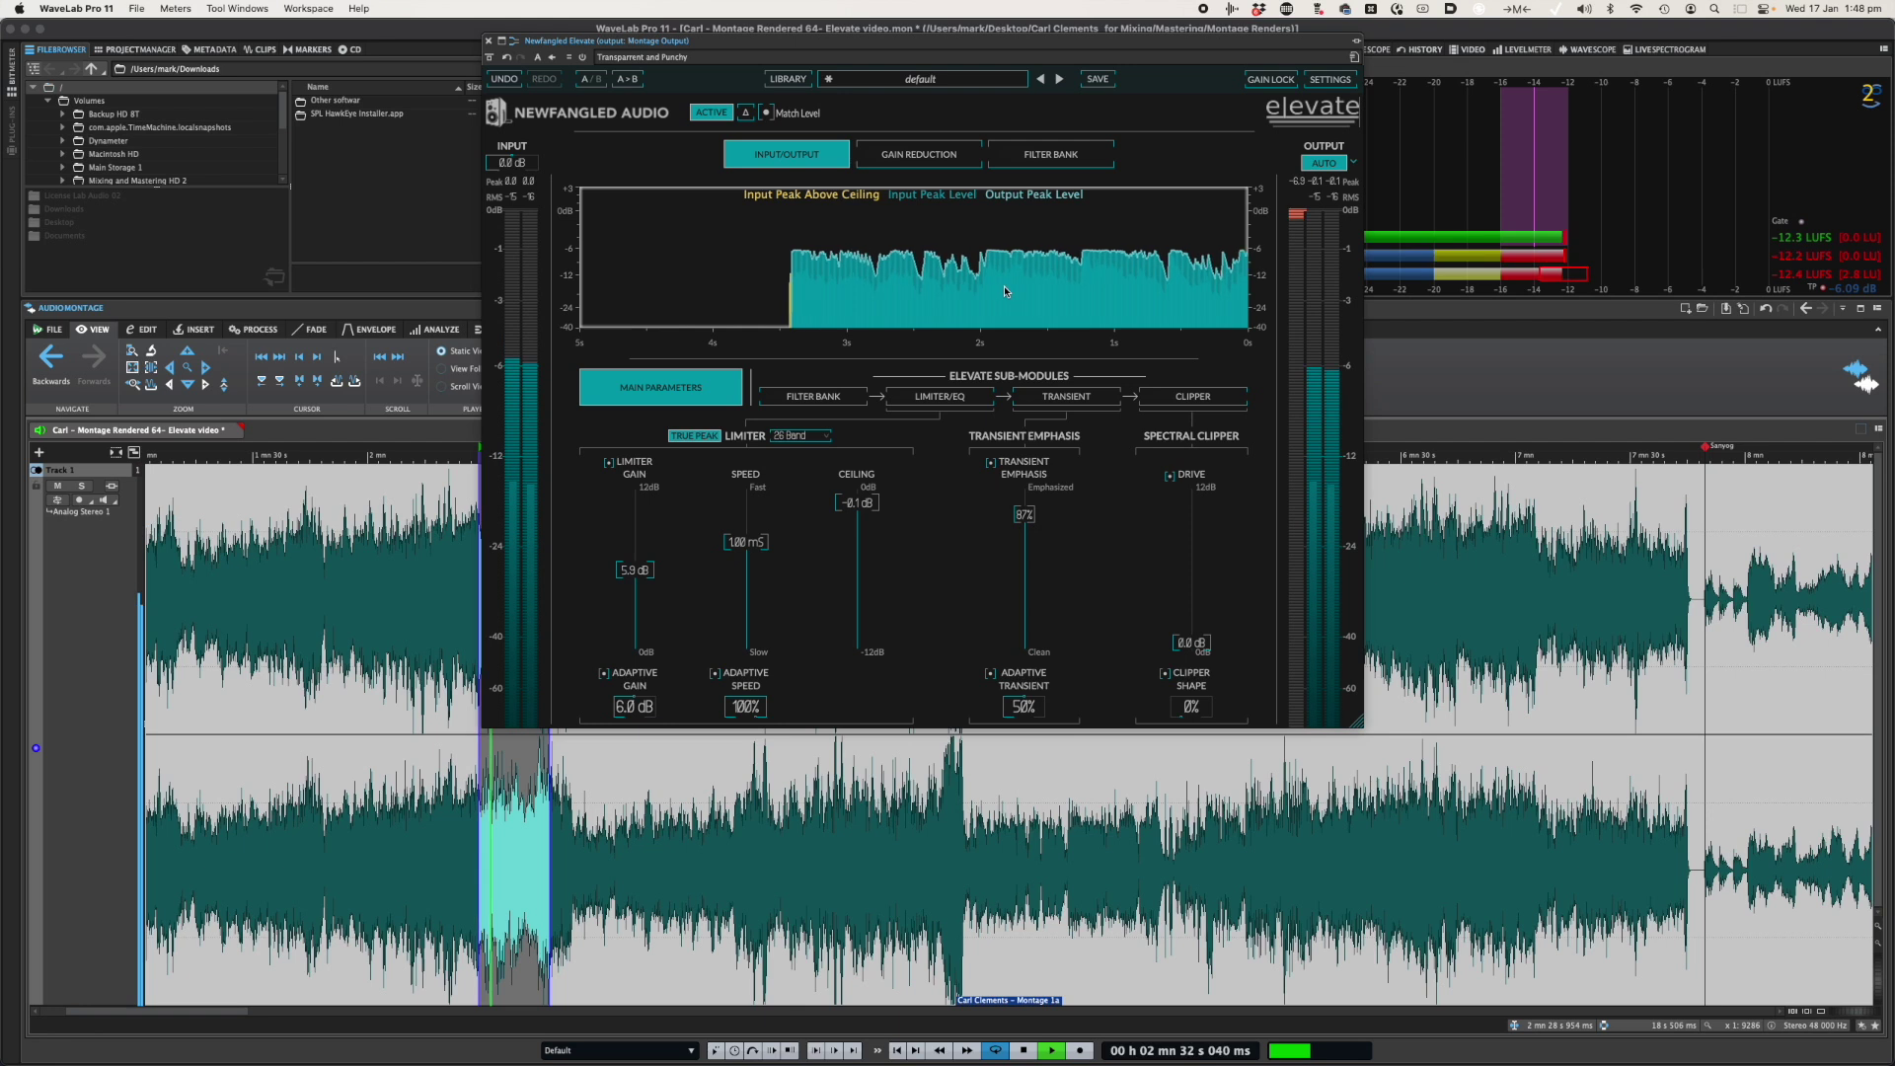
{"action": "key", "text": "space"}
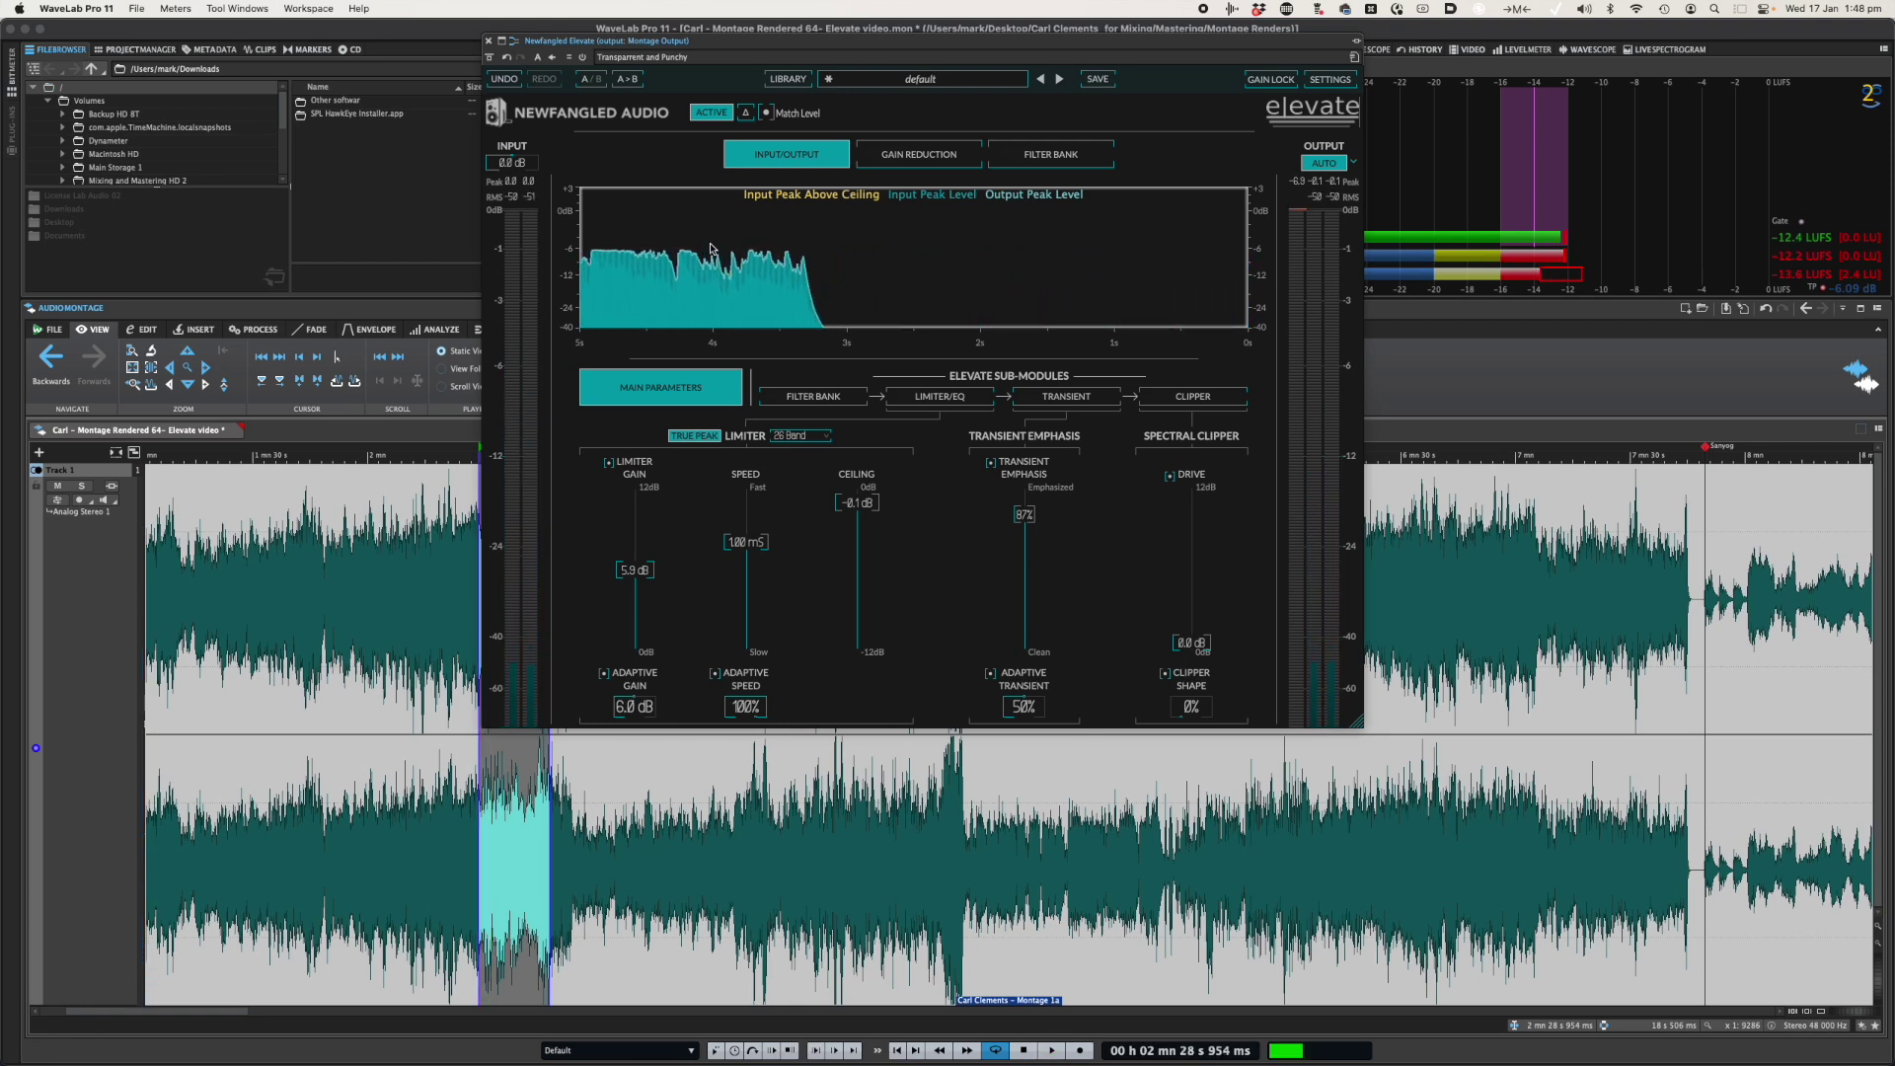
- Play the selected passage while monitoring the Gain Reduction display, and stop playback
{"action": "left_click", "coordinate": [933, 158]}
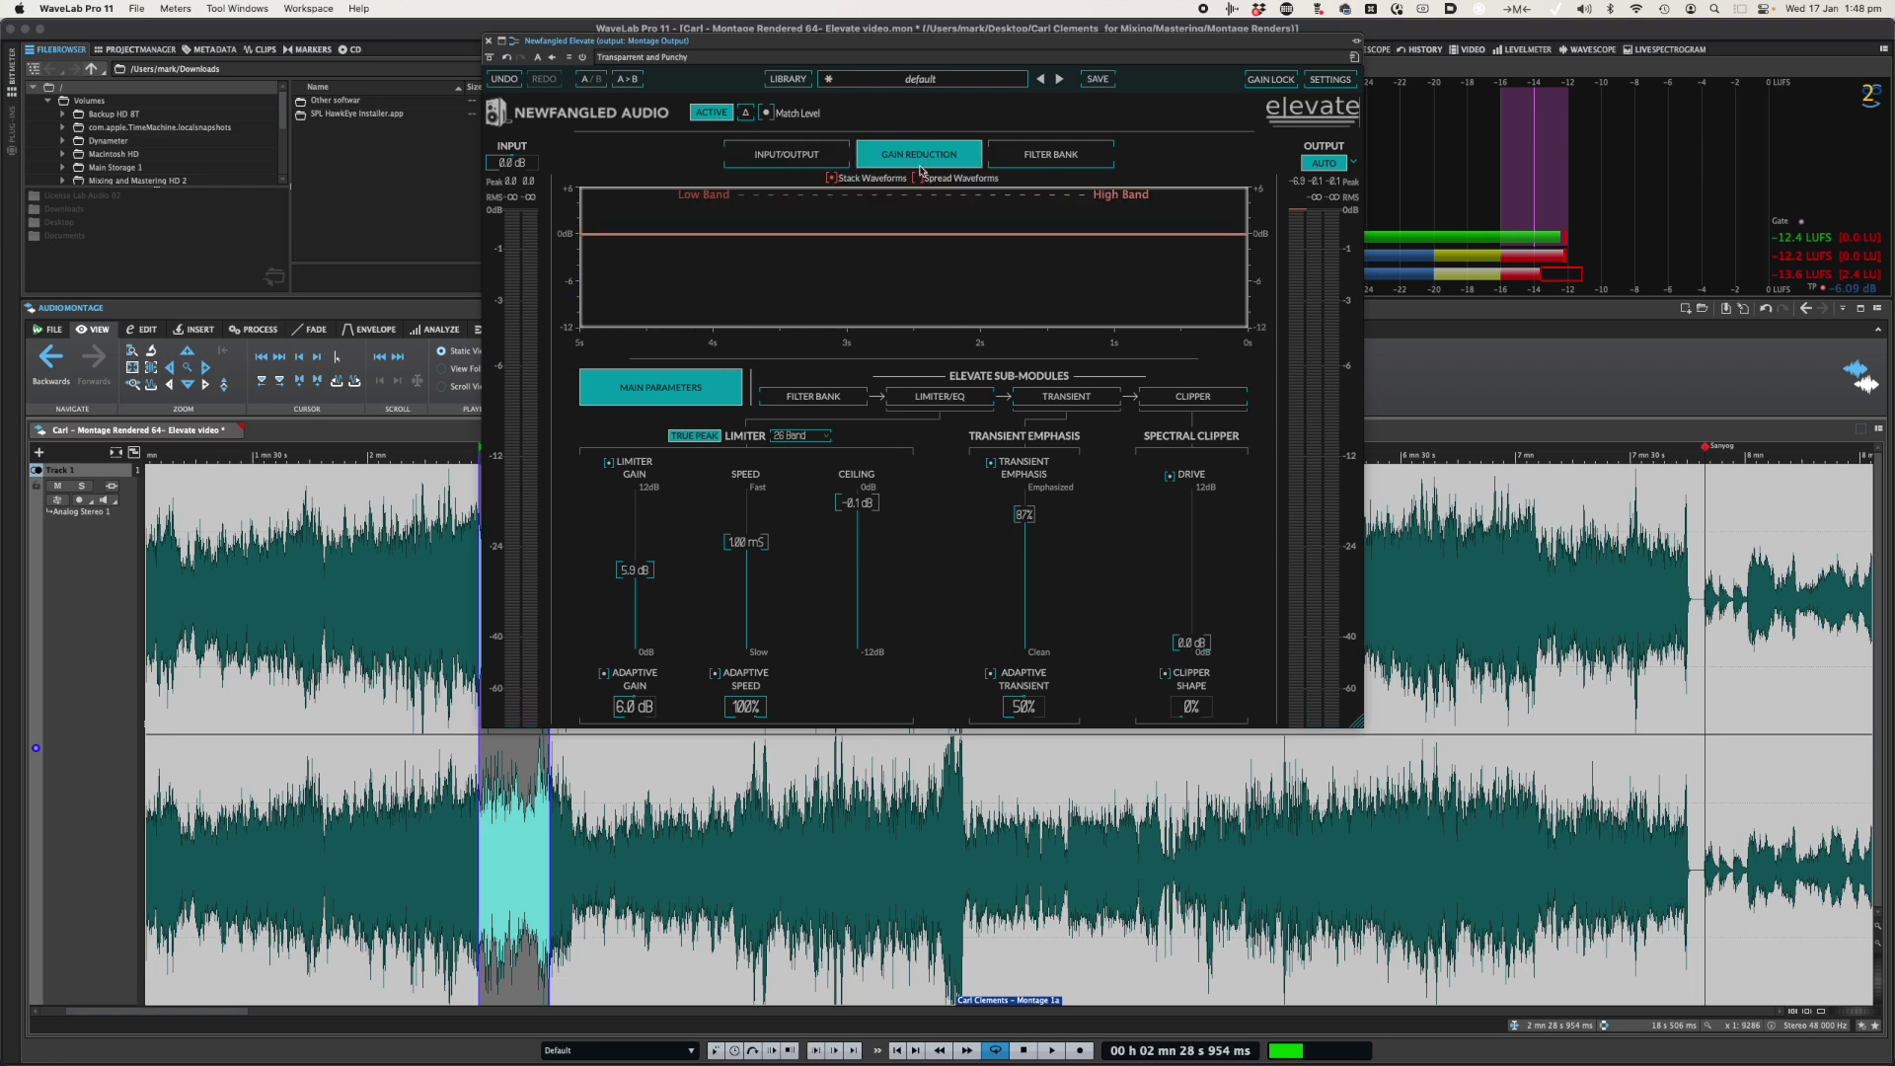
{"action": "key", "text": "space"}
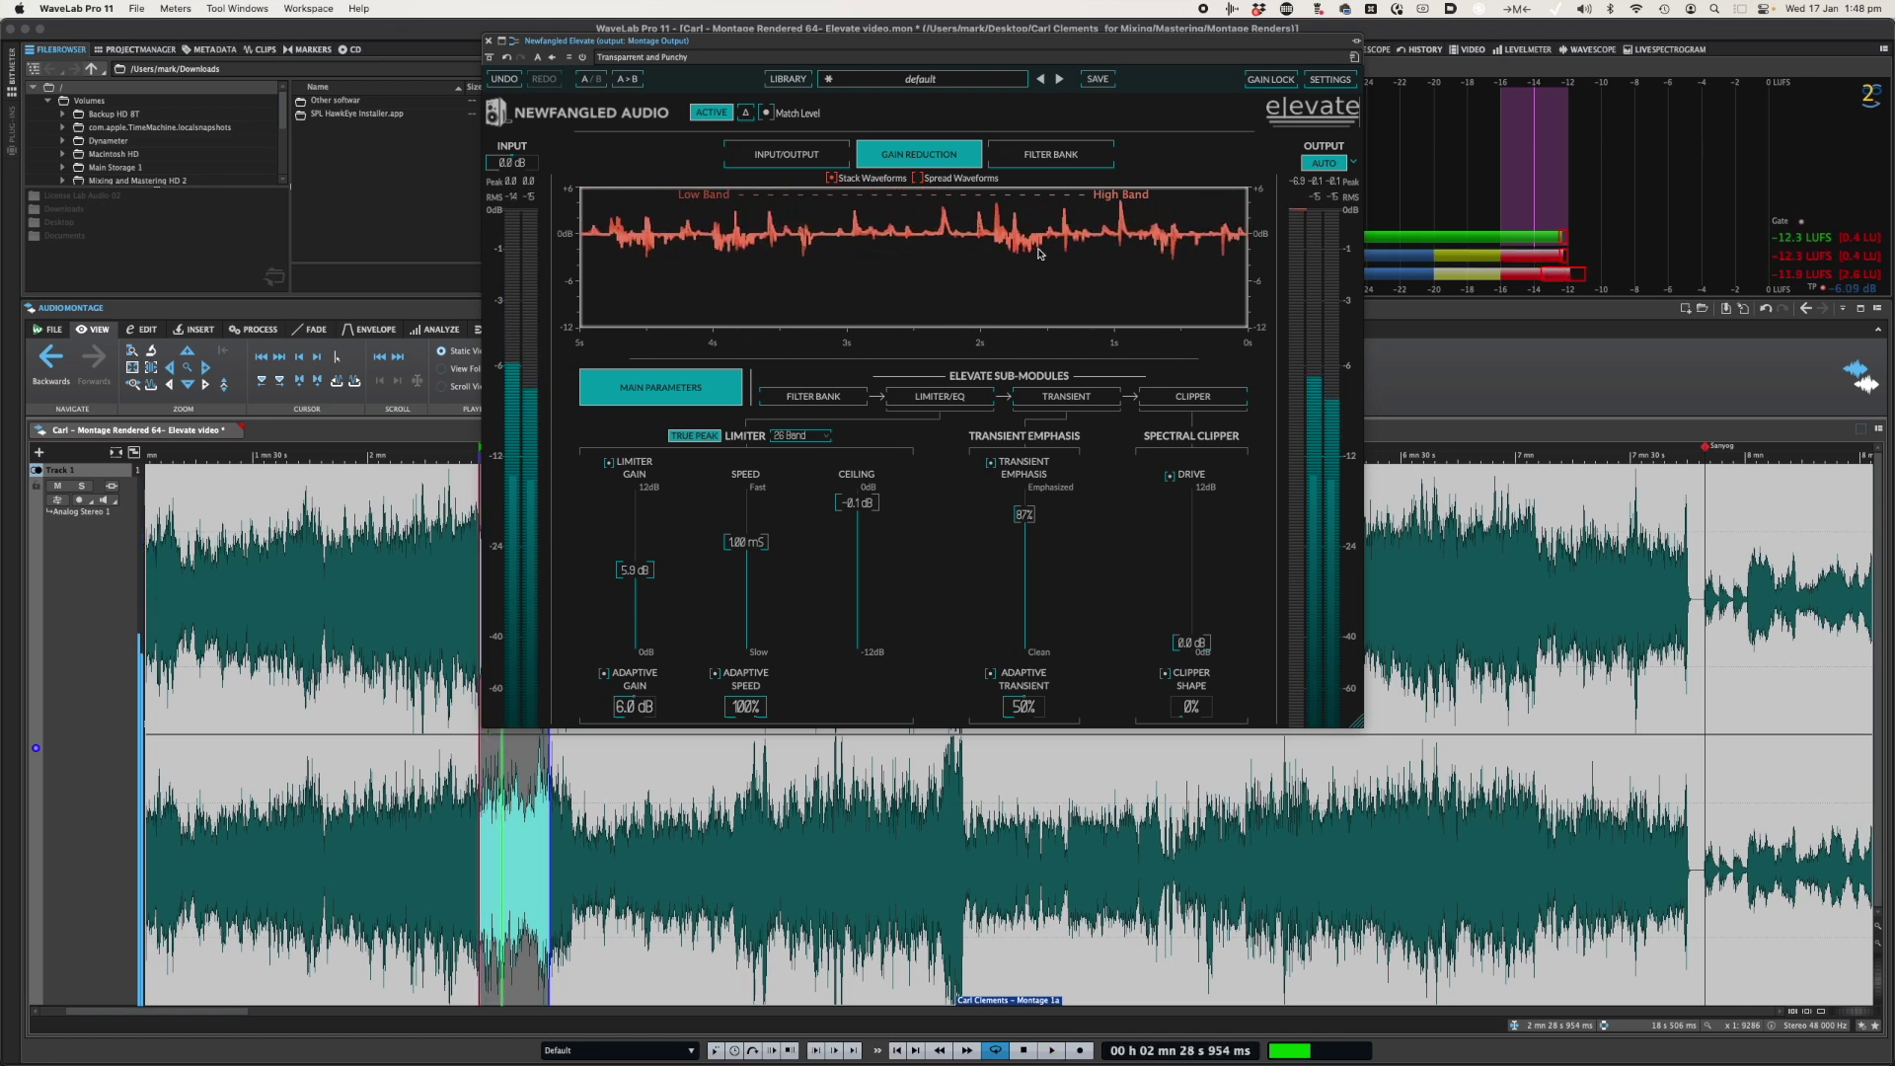
{"action": "key", "text": "space"}
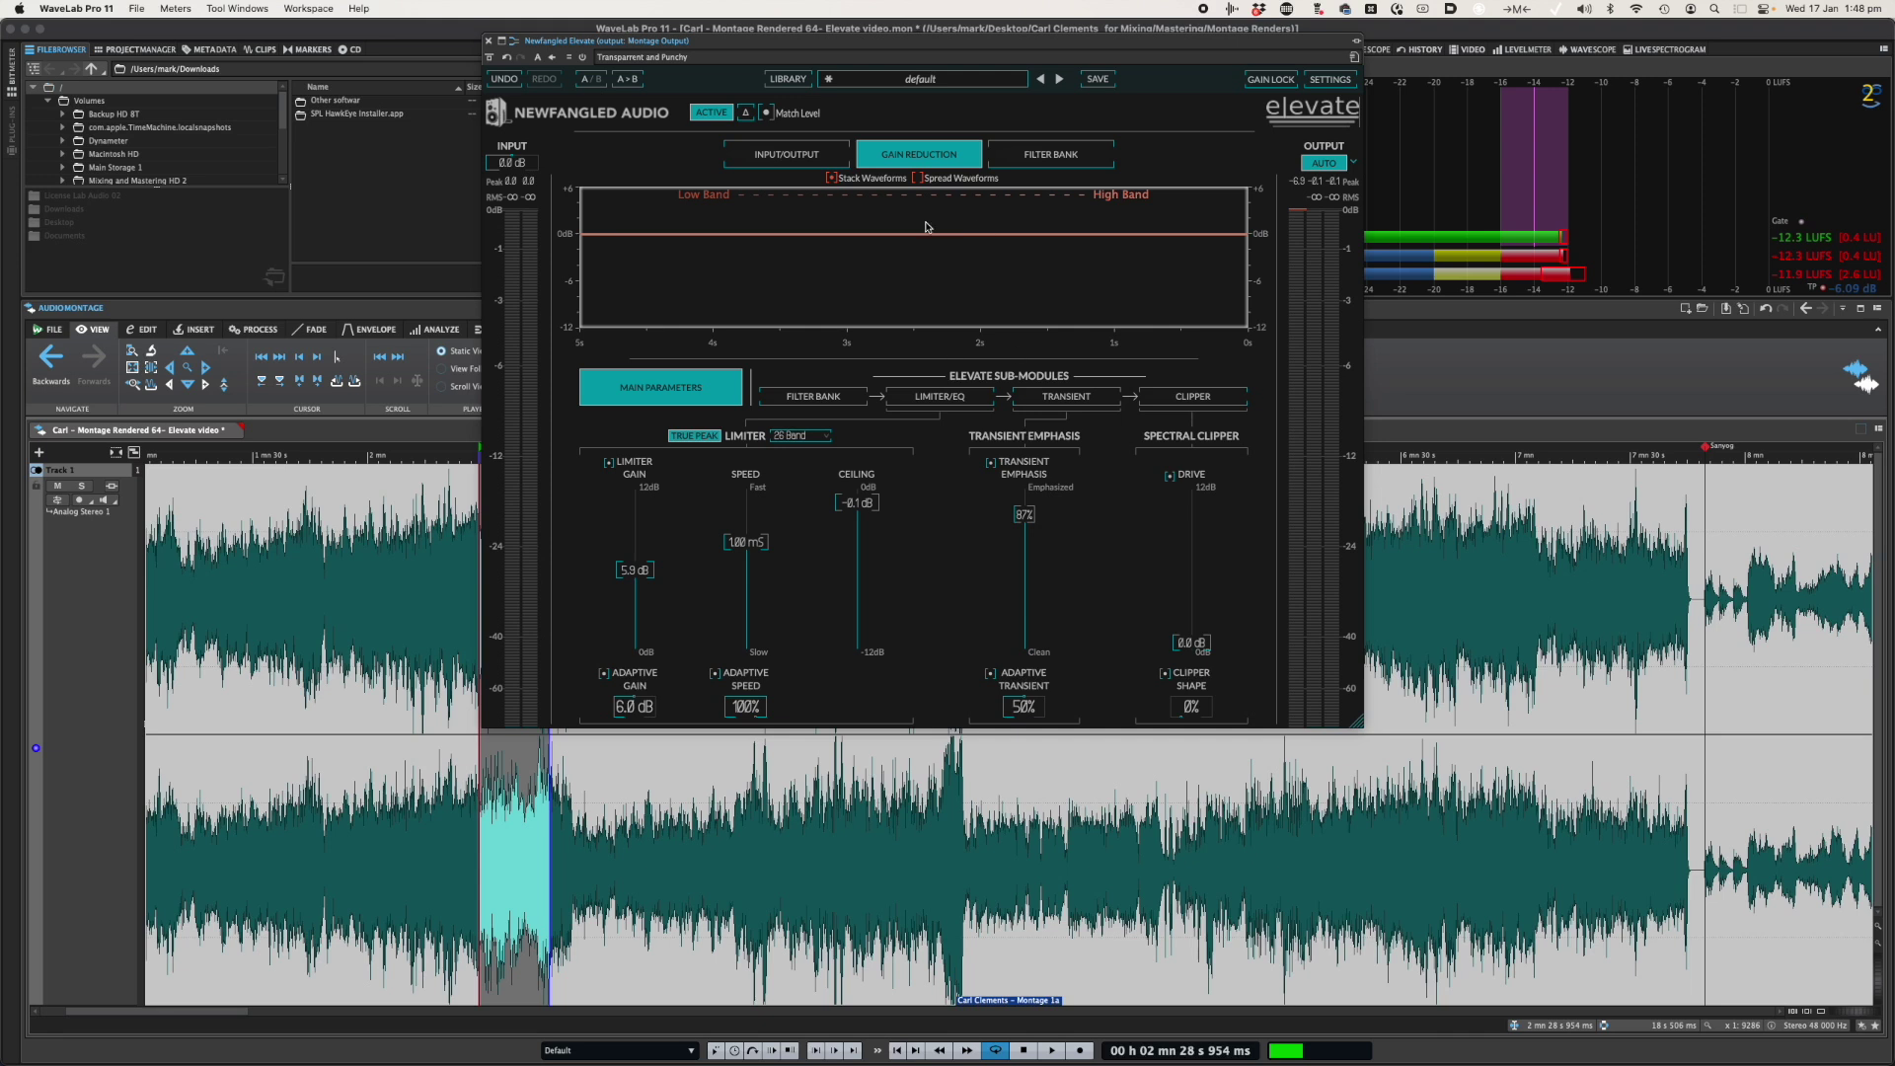
- Play the selected passage twice while monitoring the input, output and gain reduction meters per filter bank band, stopping playback each time
{"action": "left_click", "coordinate": [1063, 158]}
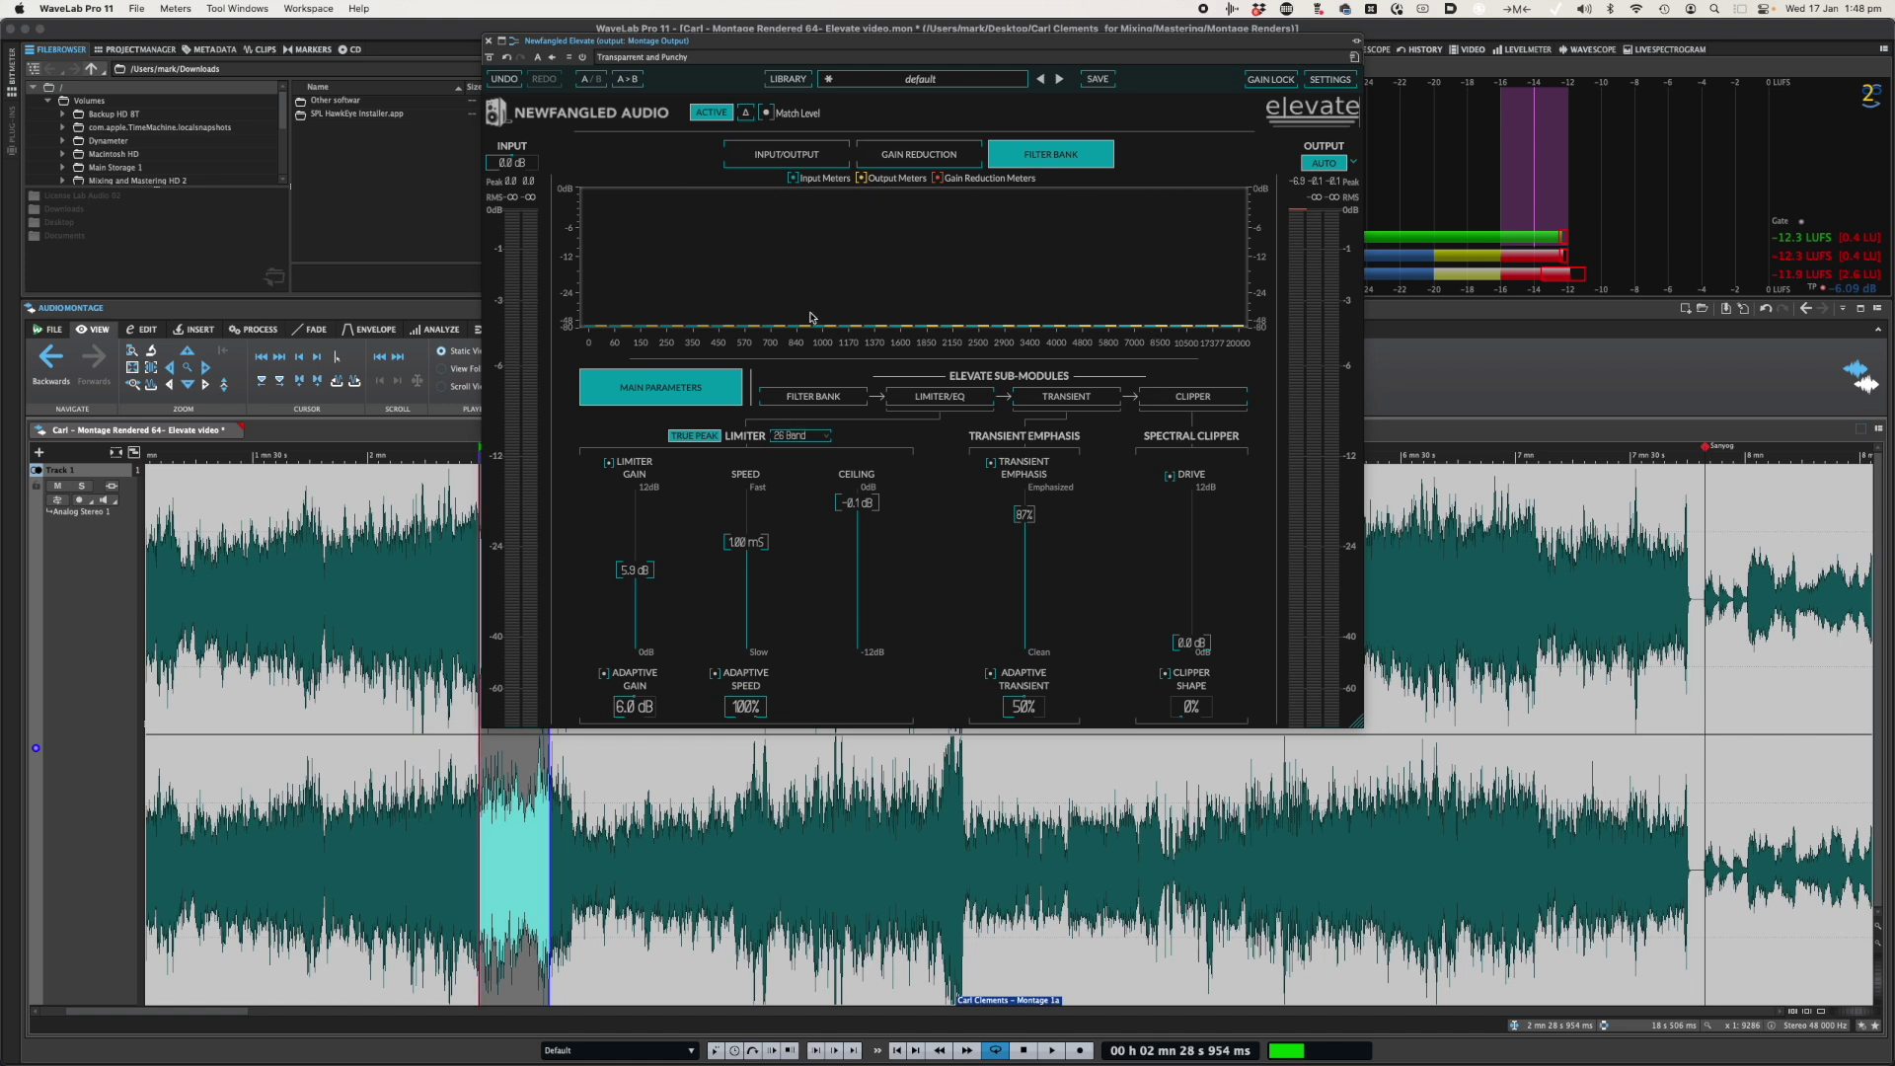
{"action": "key", "text": "space"}
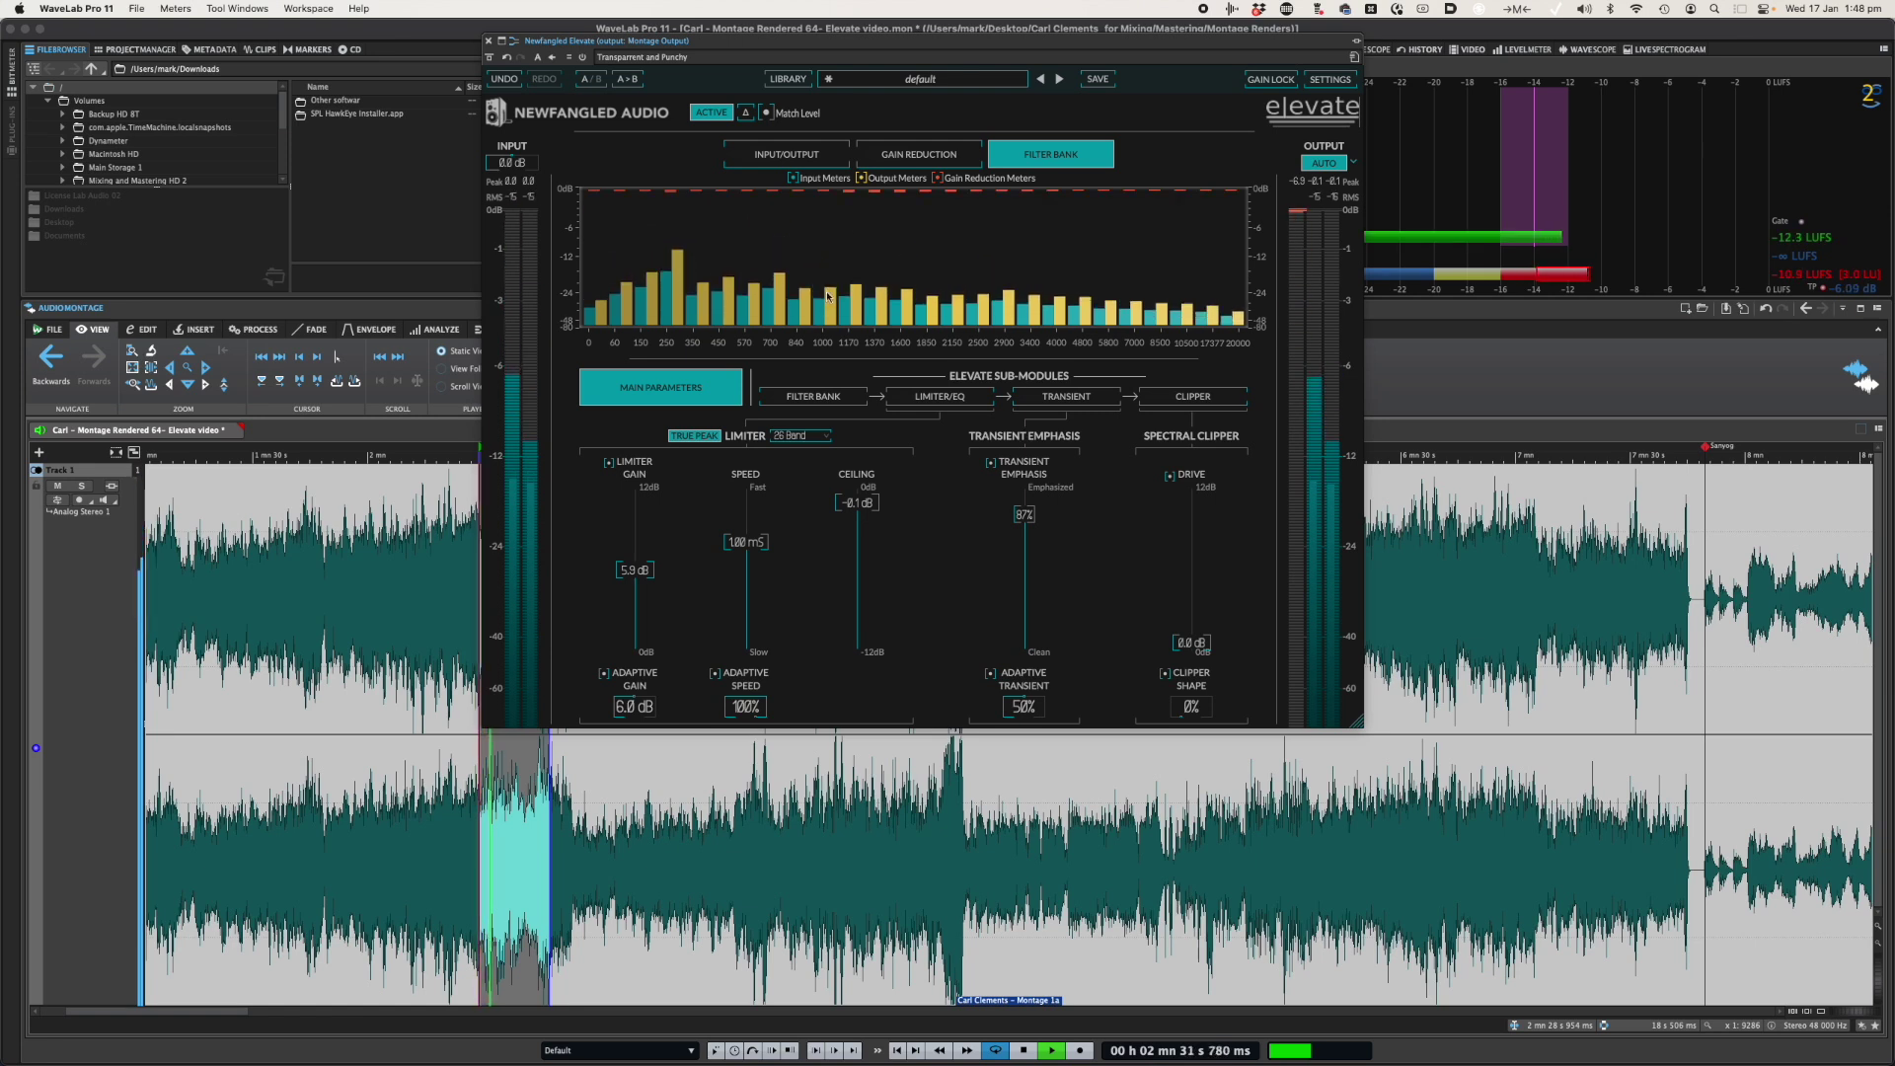
{"action": "key", "text": "space"}
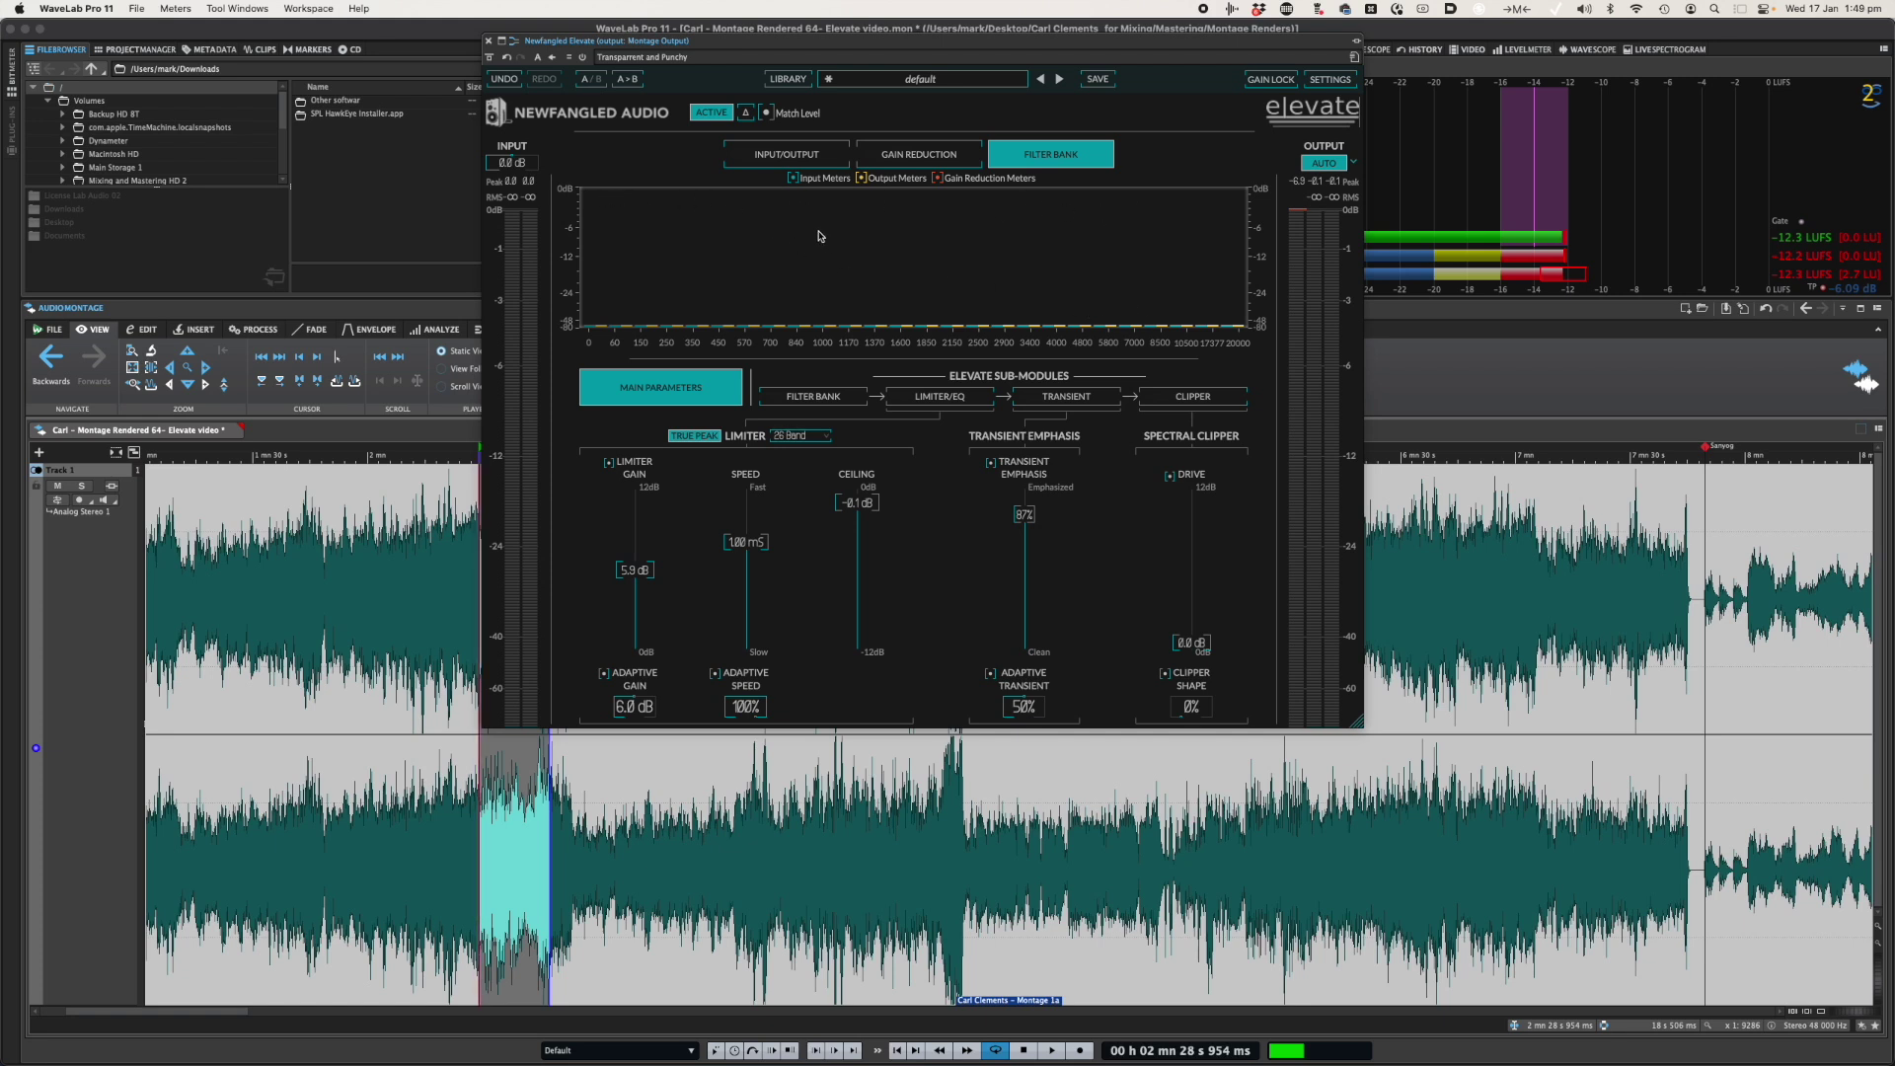
{"action": "key", "text": "space"}
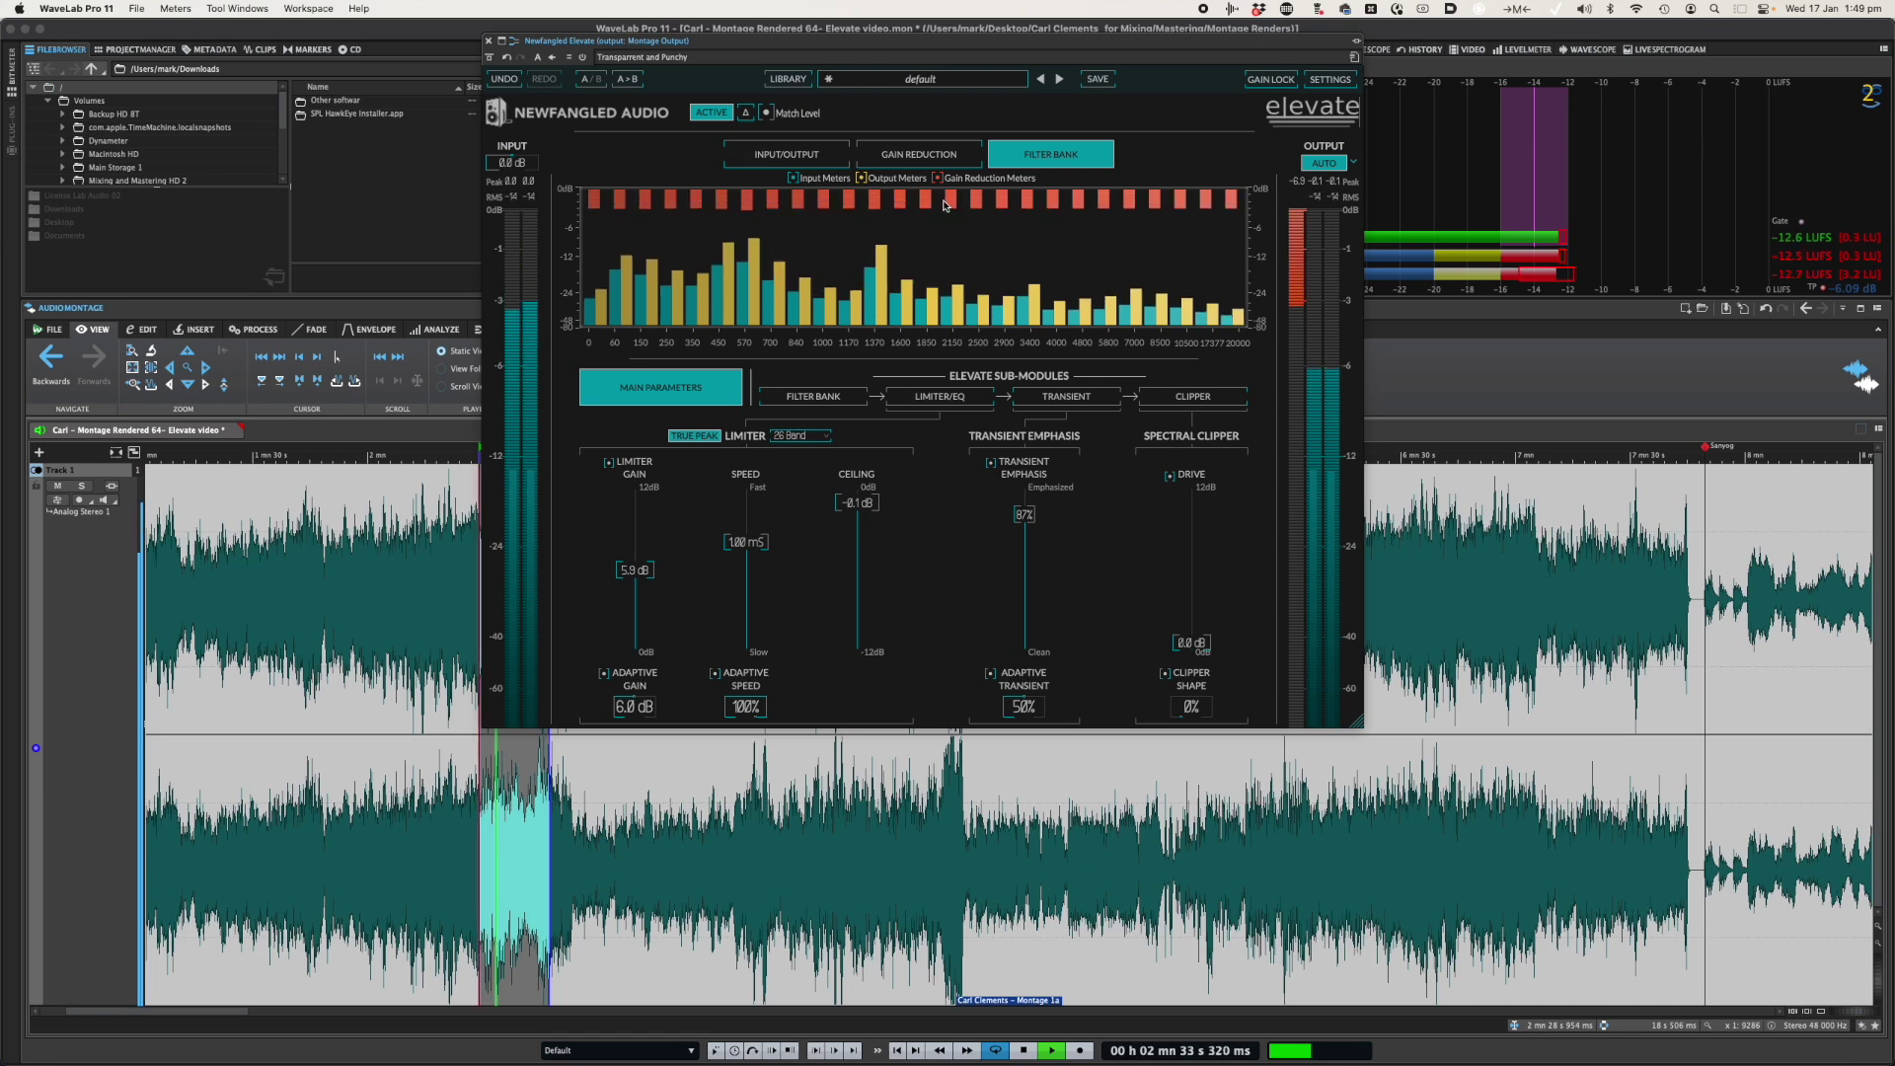
{"action": "key", "text": "space"}
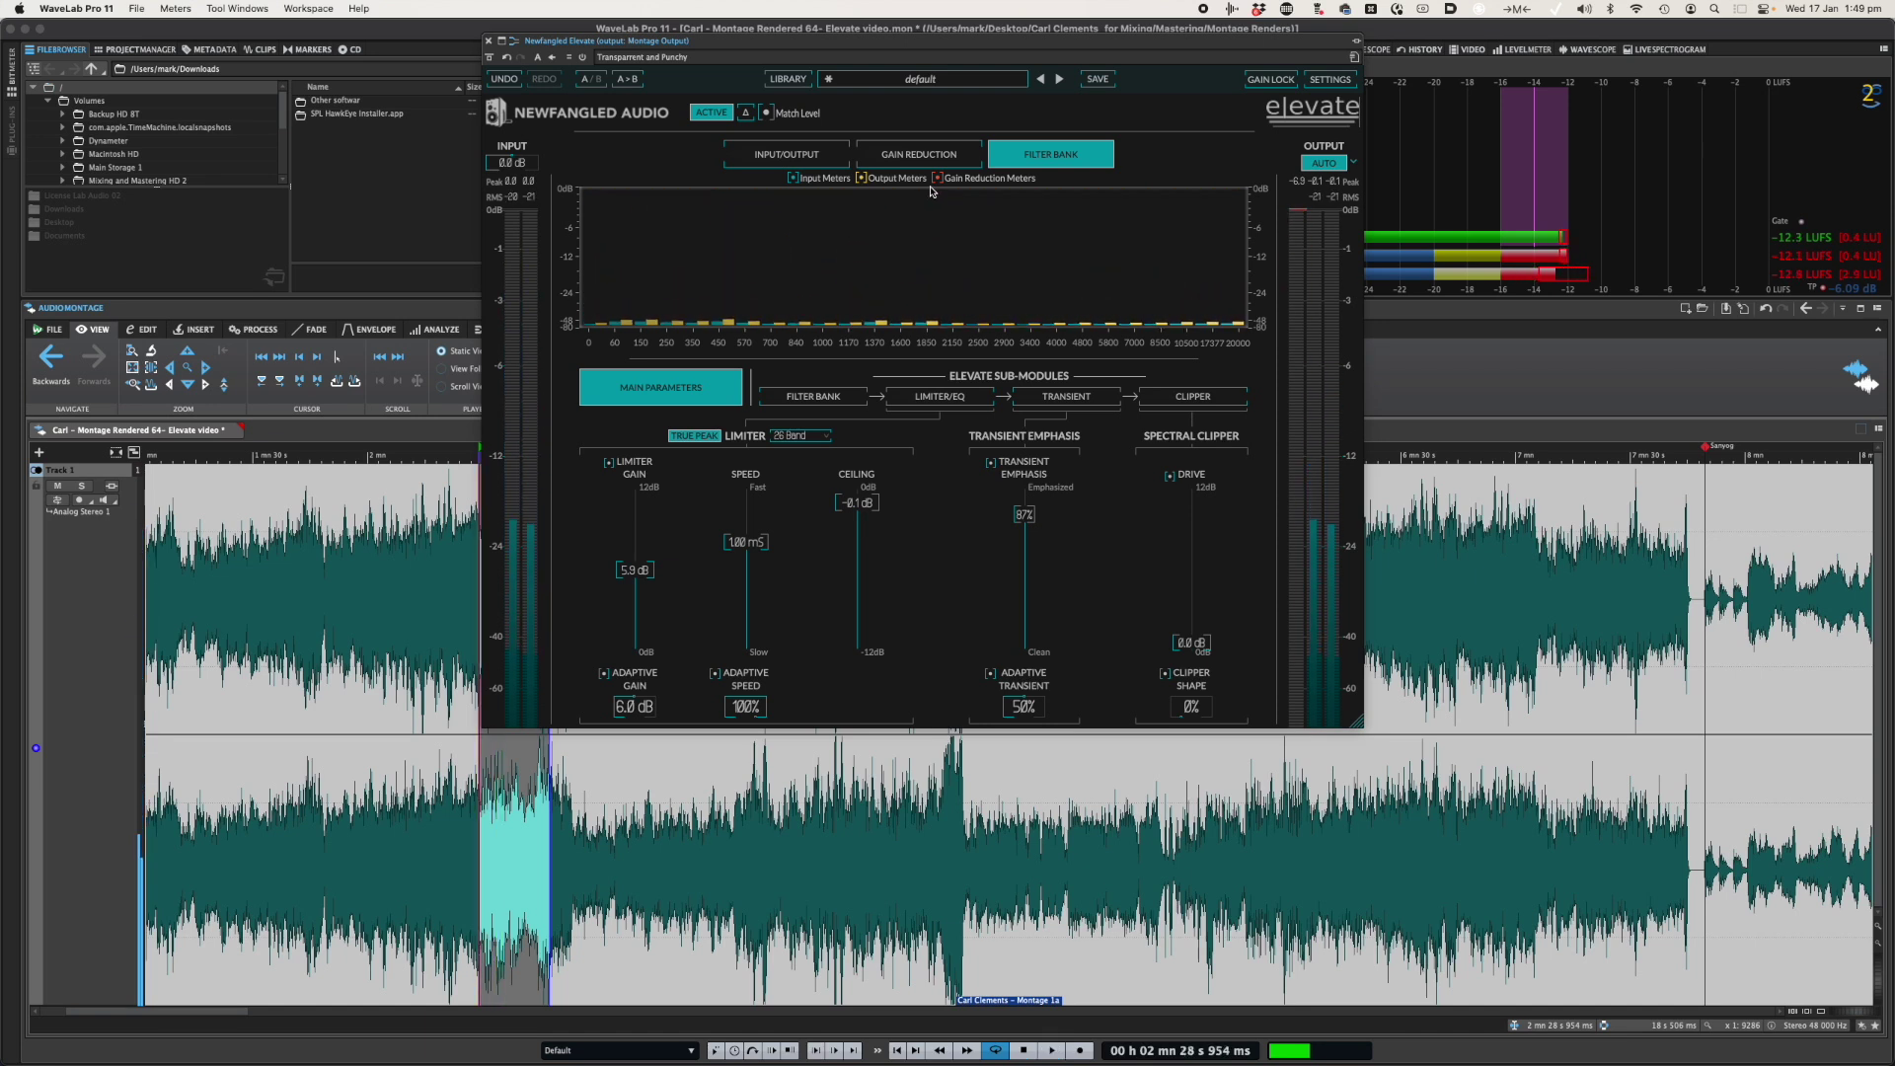
- View the Gain Reduction display with spread waveforms, and restore the stacked waveforms
{"action": "left_click", "coordinate": [929, 155]}
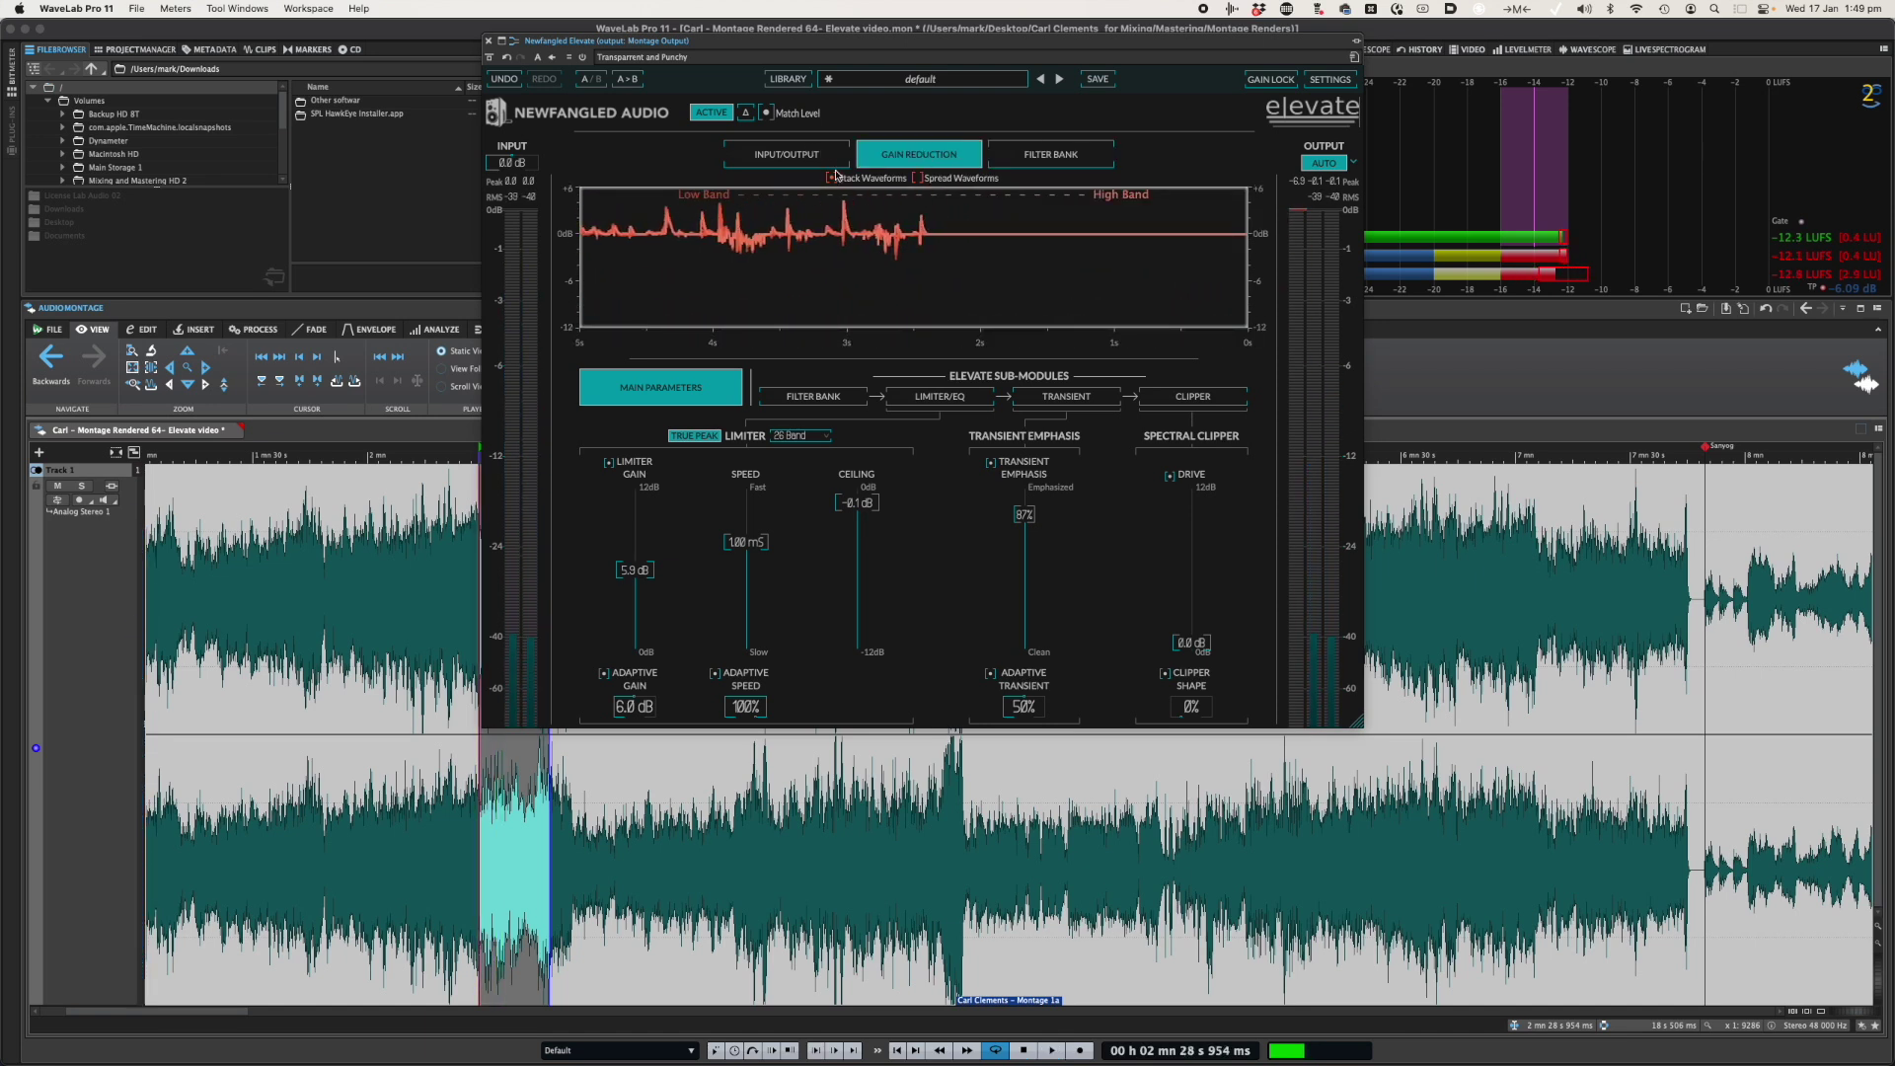
{"action": "left_click", "coordinate": [919, 178]}
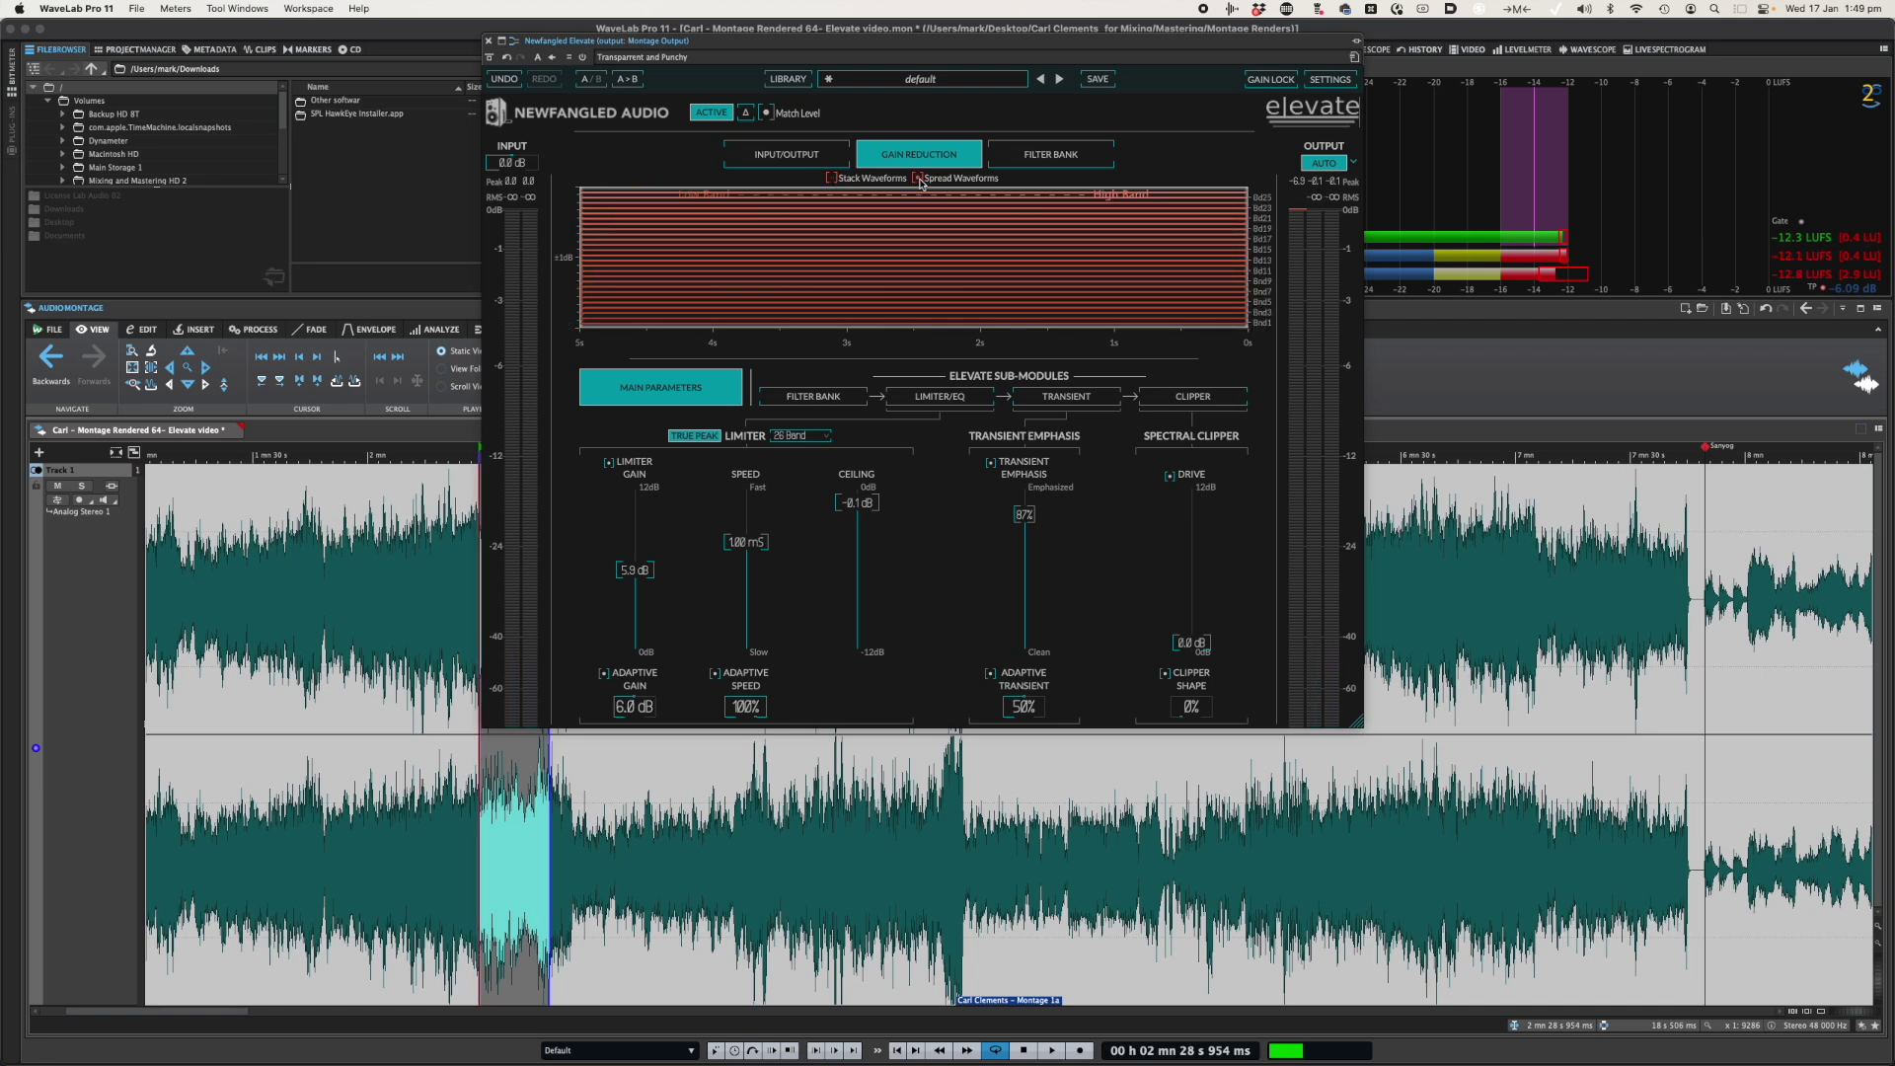
{"action": "left_click", "coordinate": [835, 180]}
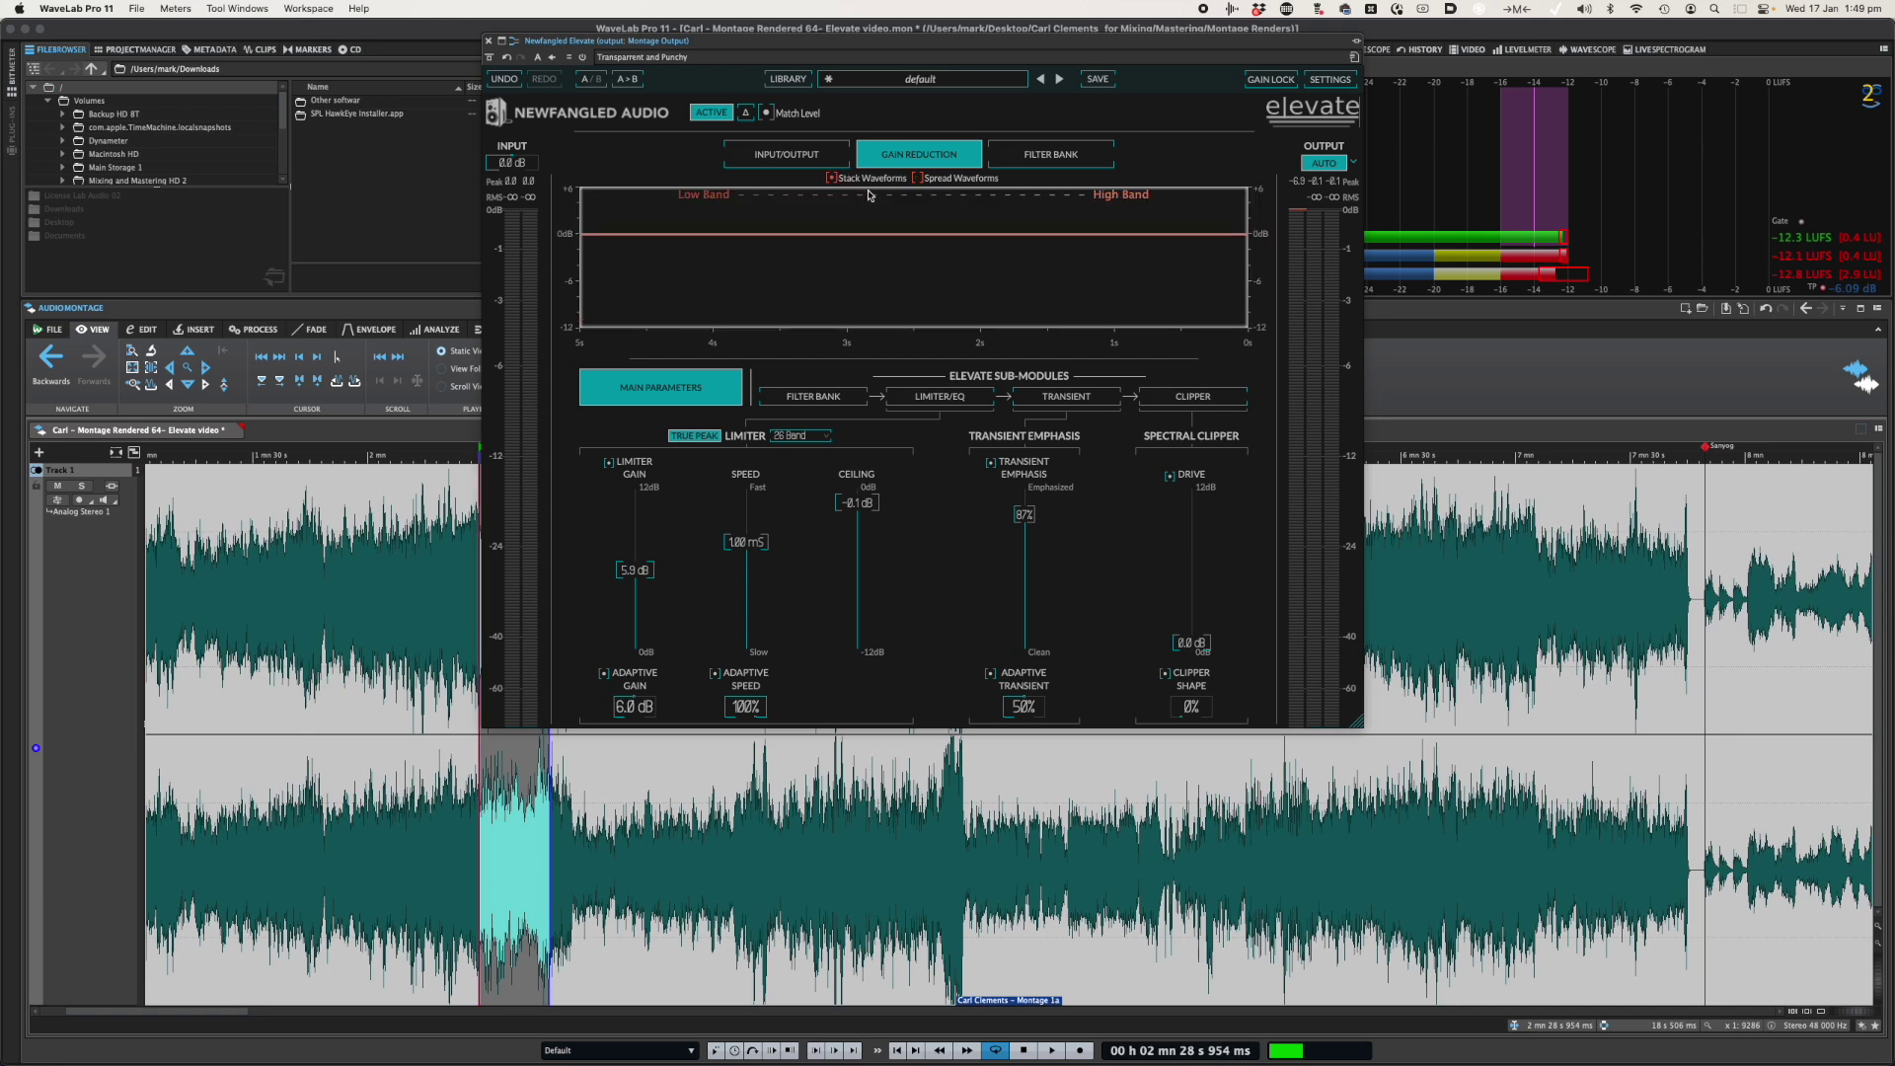